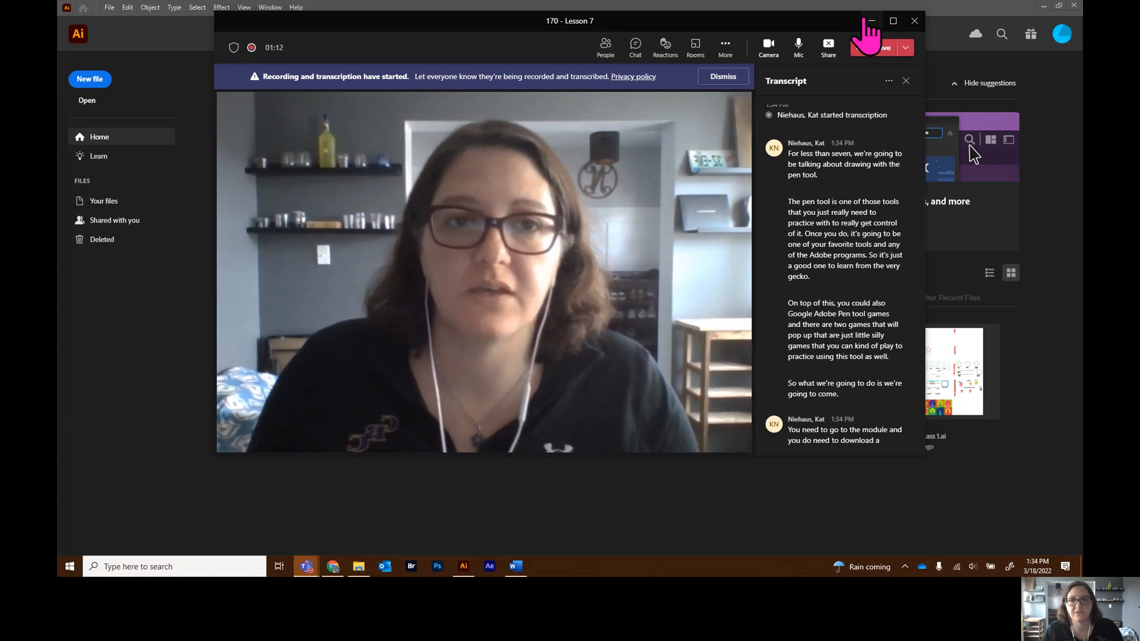
Minimize the meeting window and open the Lesson 7.jpg image from the Lesson 7 Drawing with the Pen tool folder
left_click(871, 21)
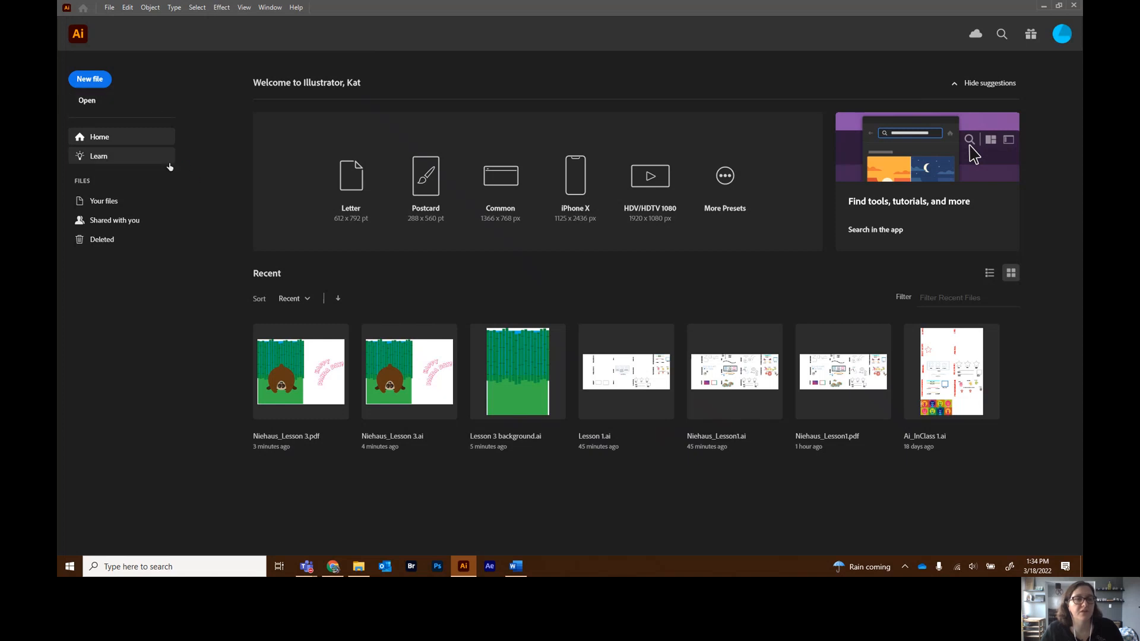
left_click(94, 104)
left_click(253, 26)
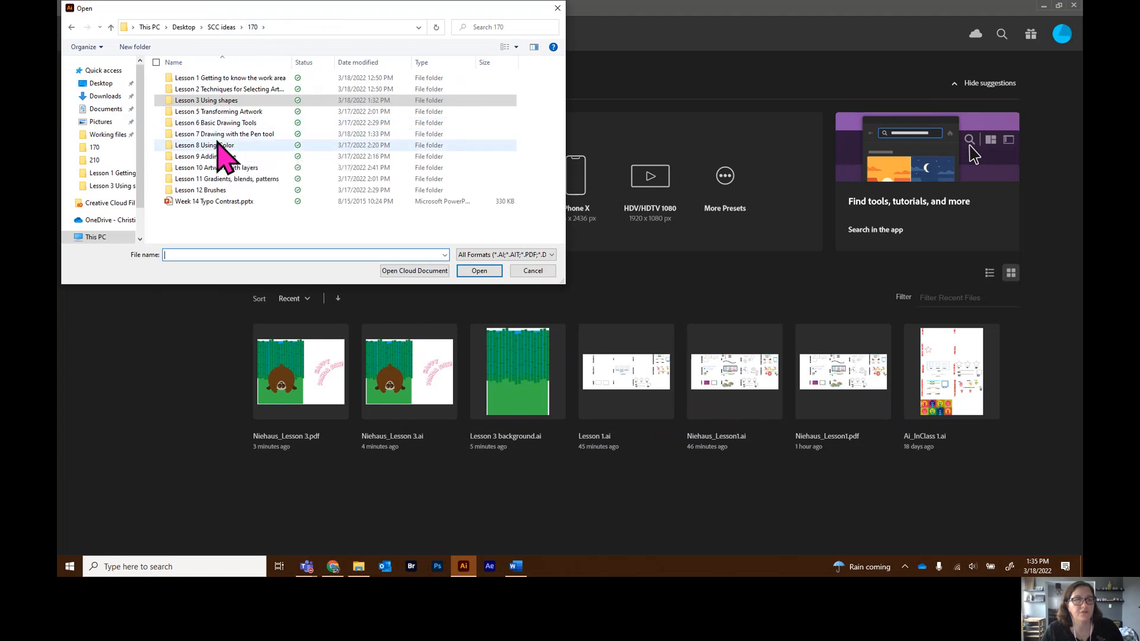
double_click(220, 134)
left_click(177, 96)
double_click(177, 95)
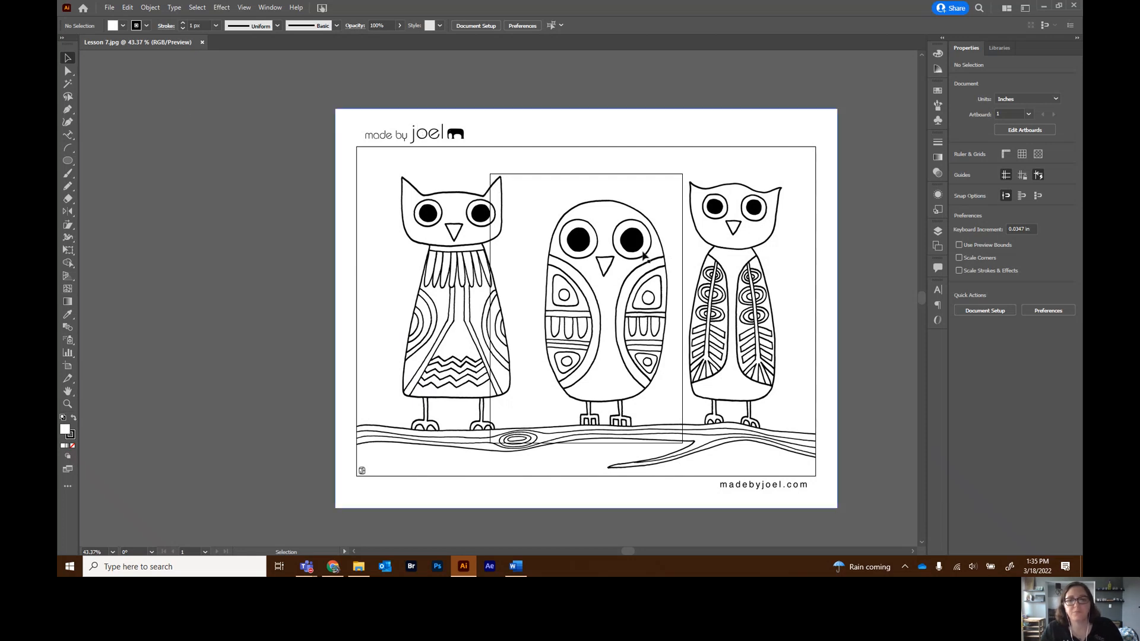
Change the orientation of Artboard 1 in Lesson 7.jpg to landscape and leave artboard editing
left_click(938, 232)
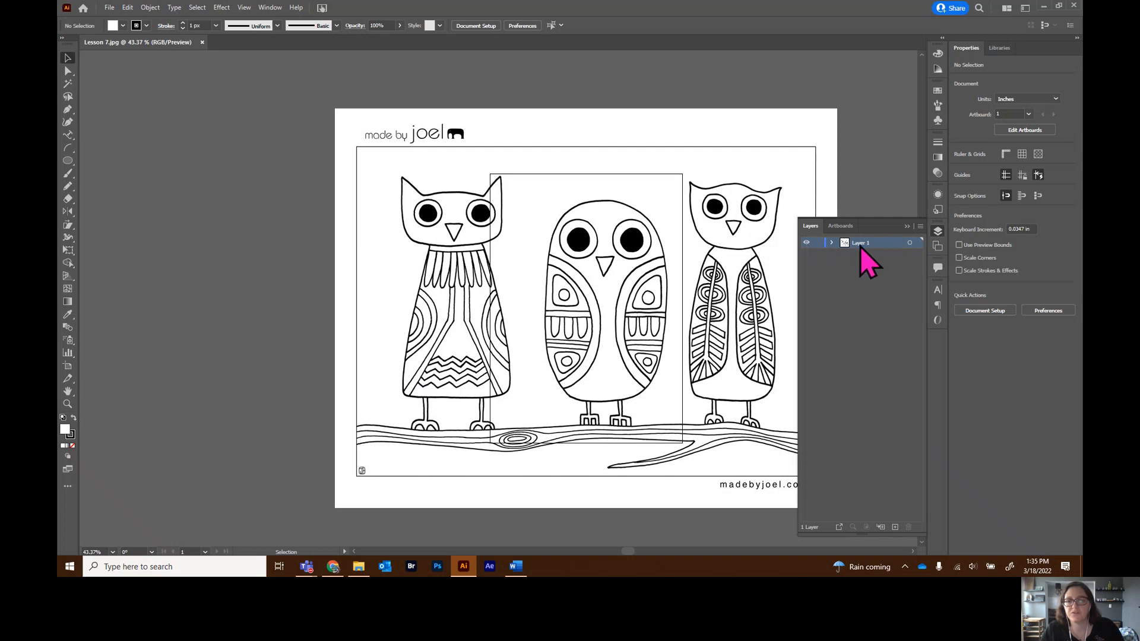
left_click(832, 243)
left_click(1022, 130)
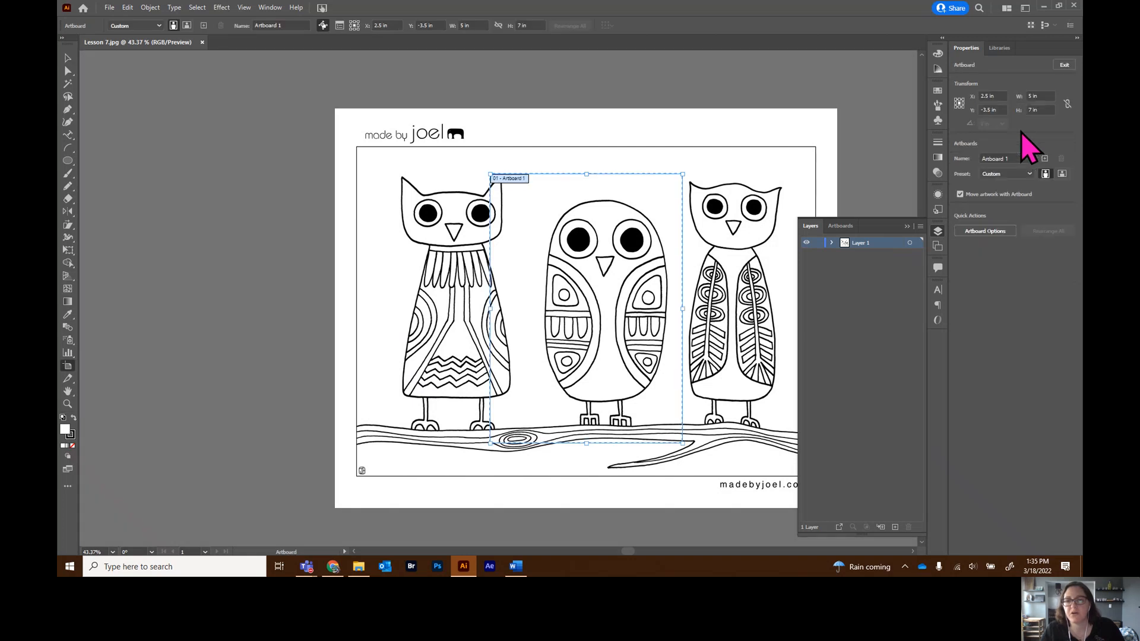
left_click(1062, 173)
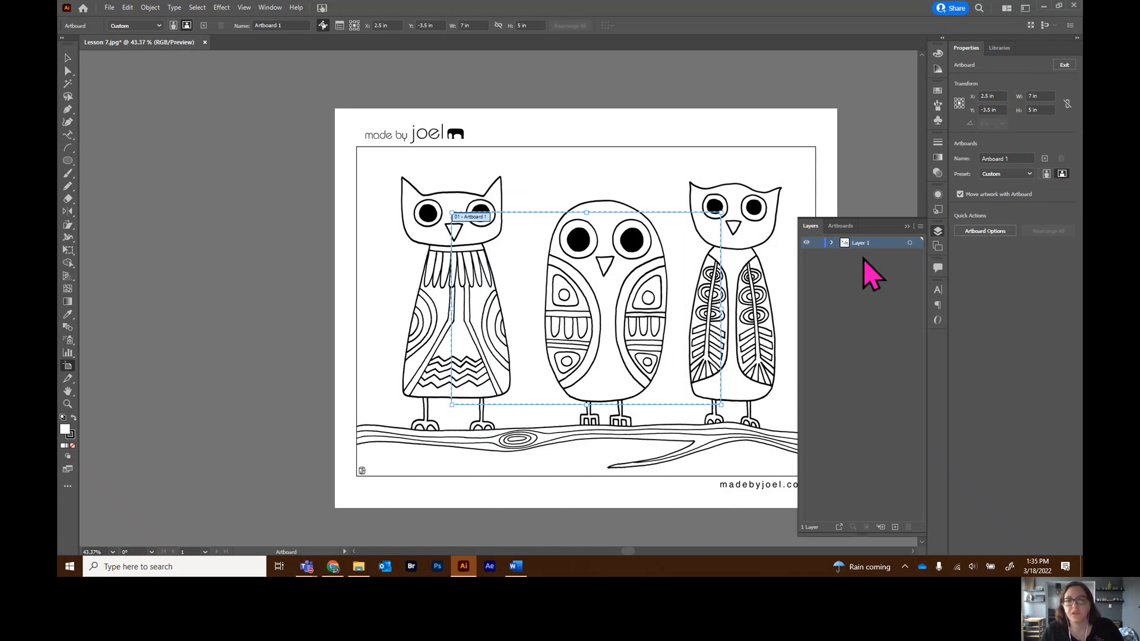
left_click(67, 58)
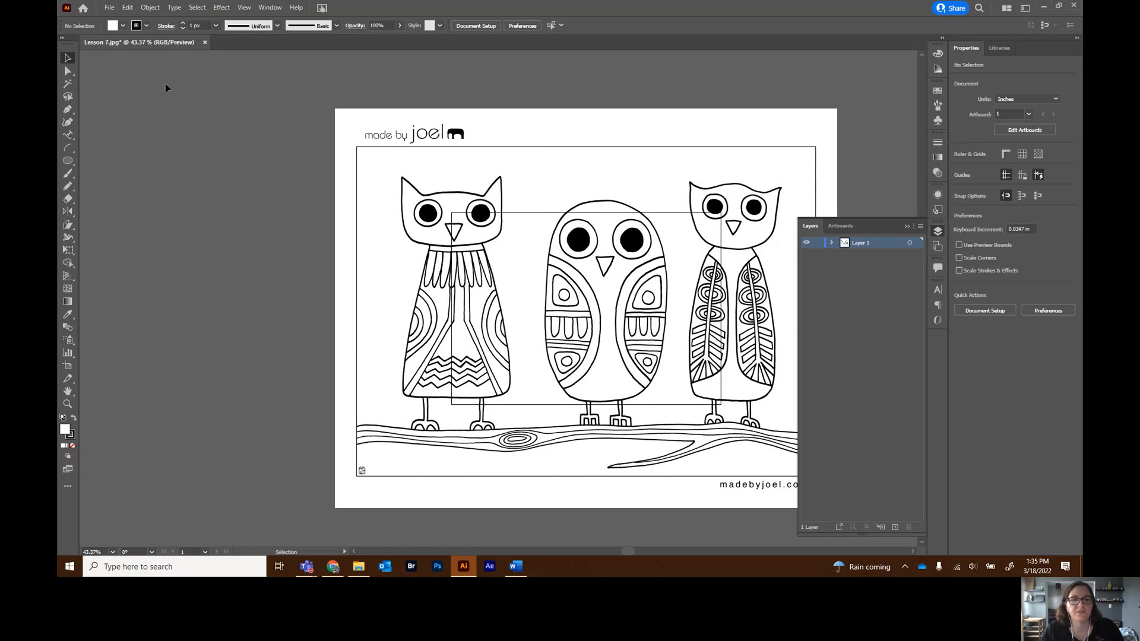
Scale the owl image from its opposite corners to fit the 7 x 5 in artboard and deselect it
left_click(451, 140)
left_click_drag(334, 108, 451, 212)
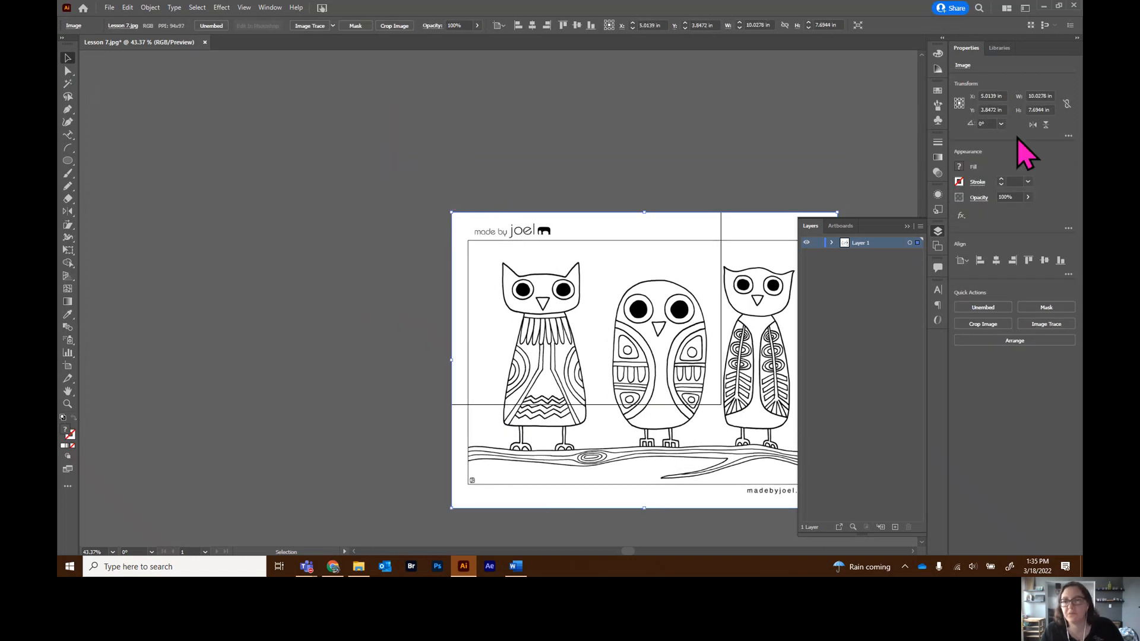
left_click(906, 227)
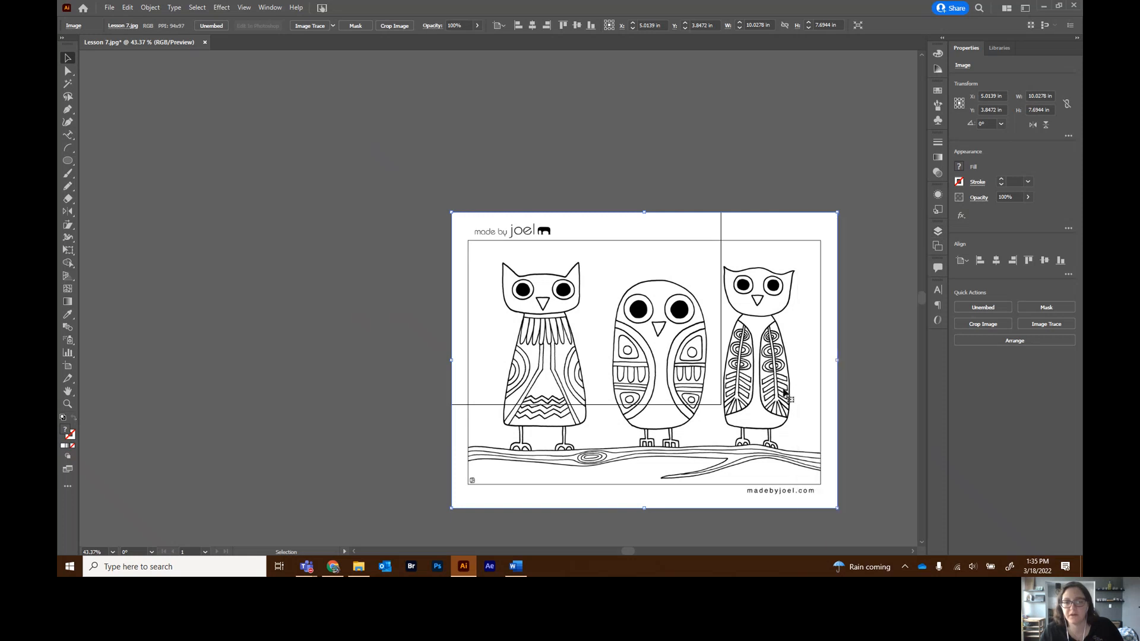
left_click_drag(837, 508, 722, 405)
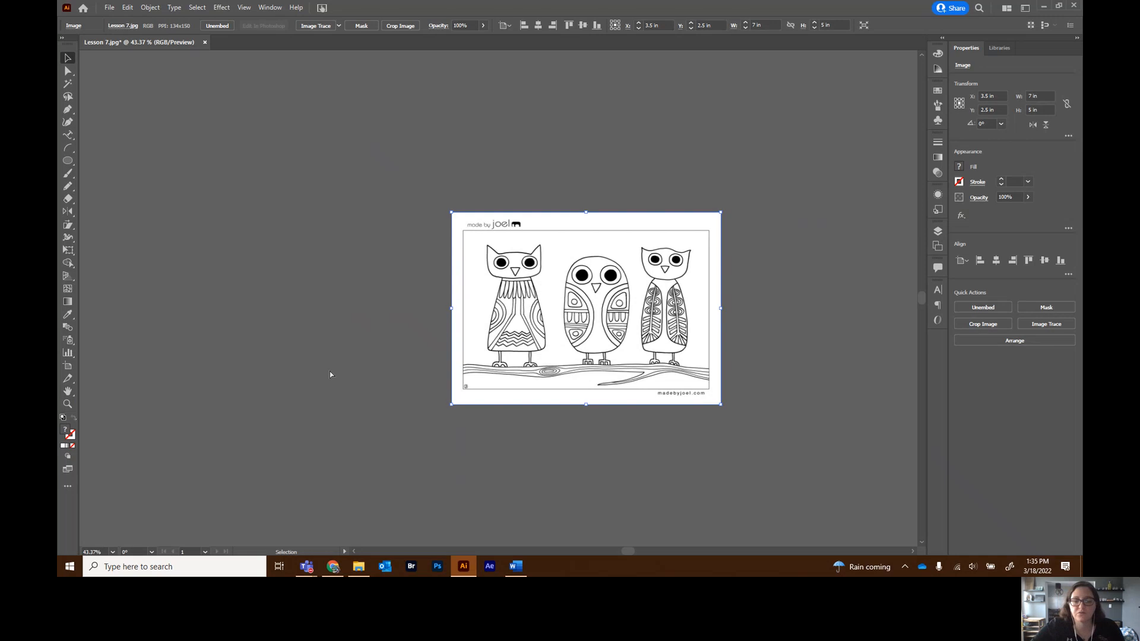
key("ctrl+0")
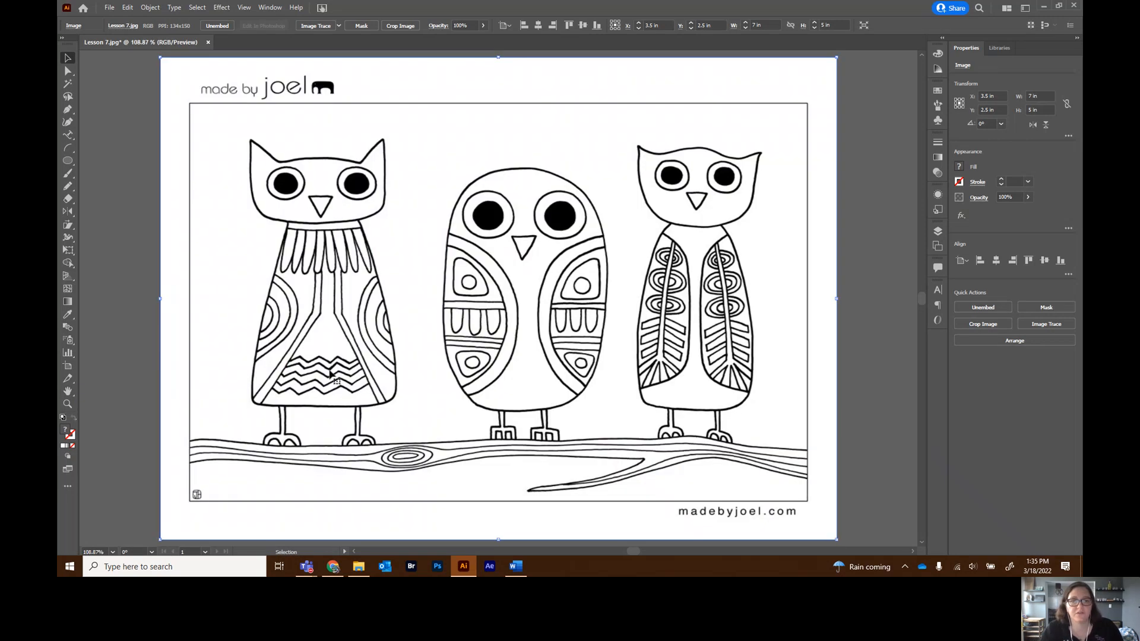
left_click(871, 234)
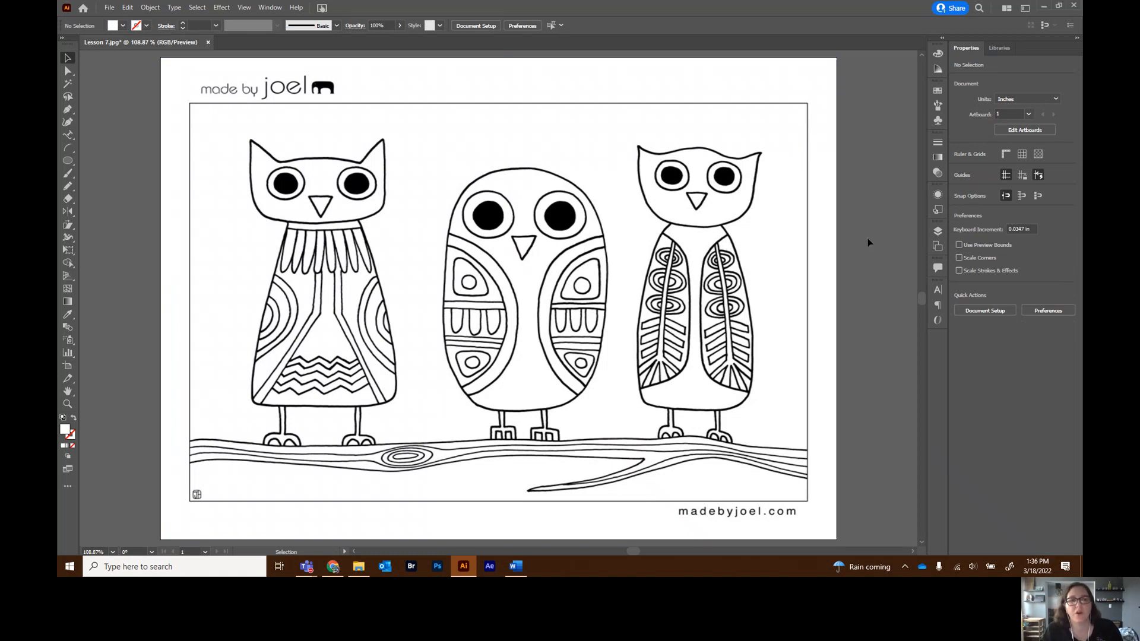
Create a new landscape document 10 in wide and 8 in high with 1 artboard
left_click(109, 8)
left_click(127, 21)
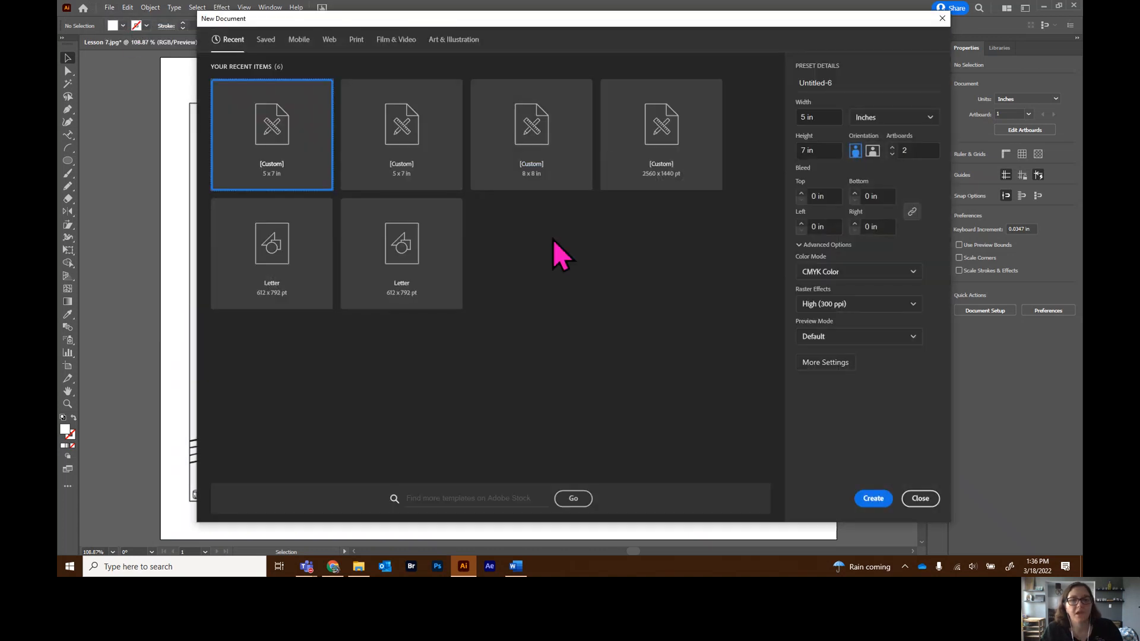
left_click(824, 117)
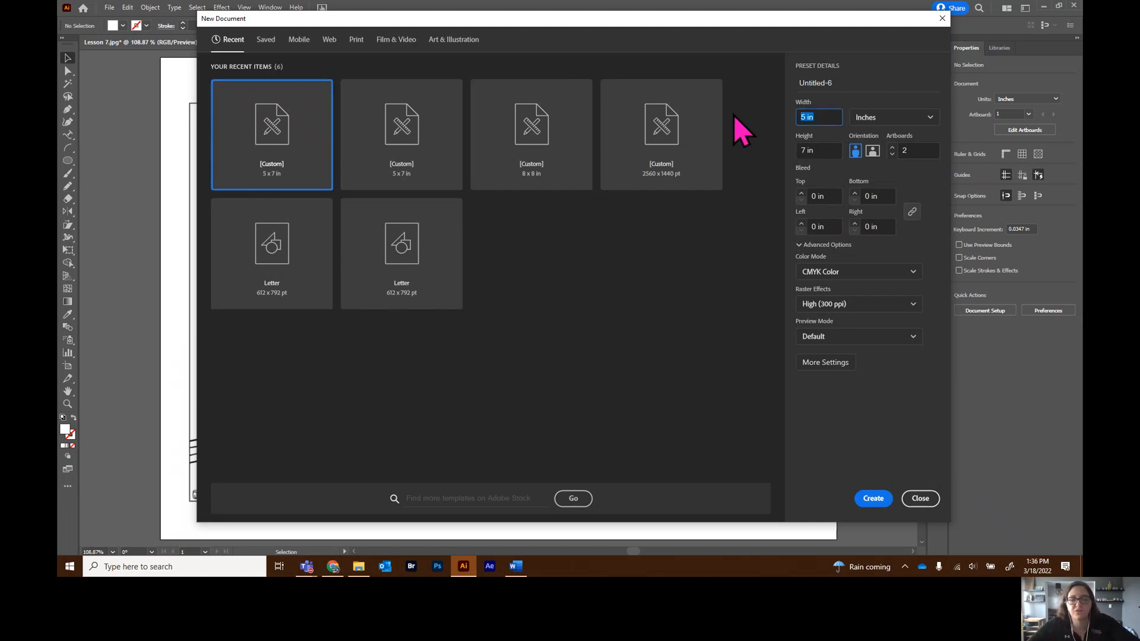
type("10")
key("Tab")
key("Tab")
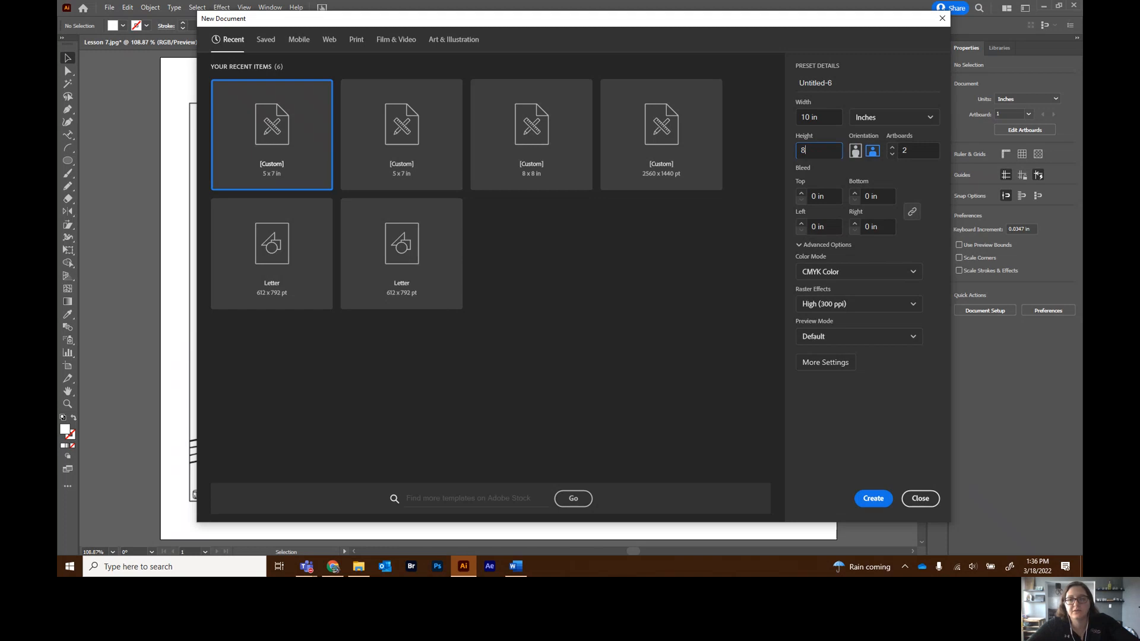
key("Tab")
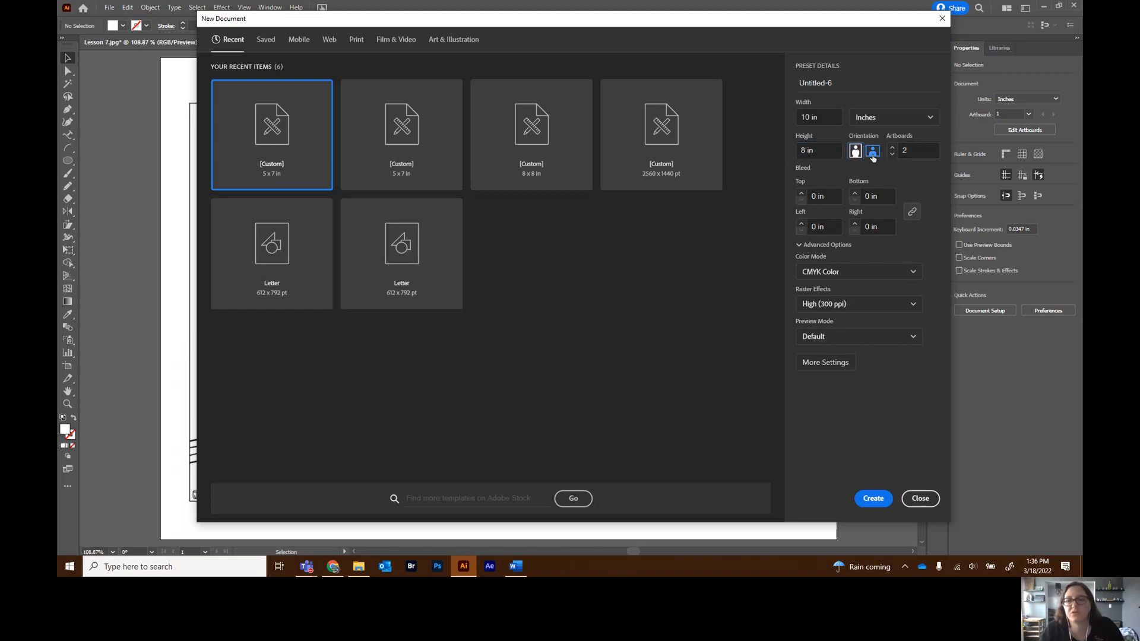
left_click(892, 152)
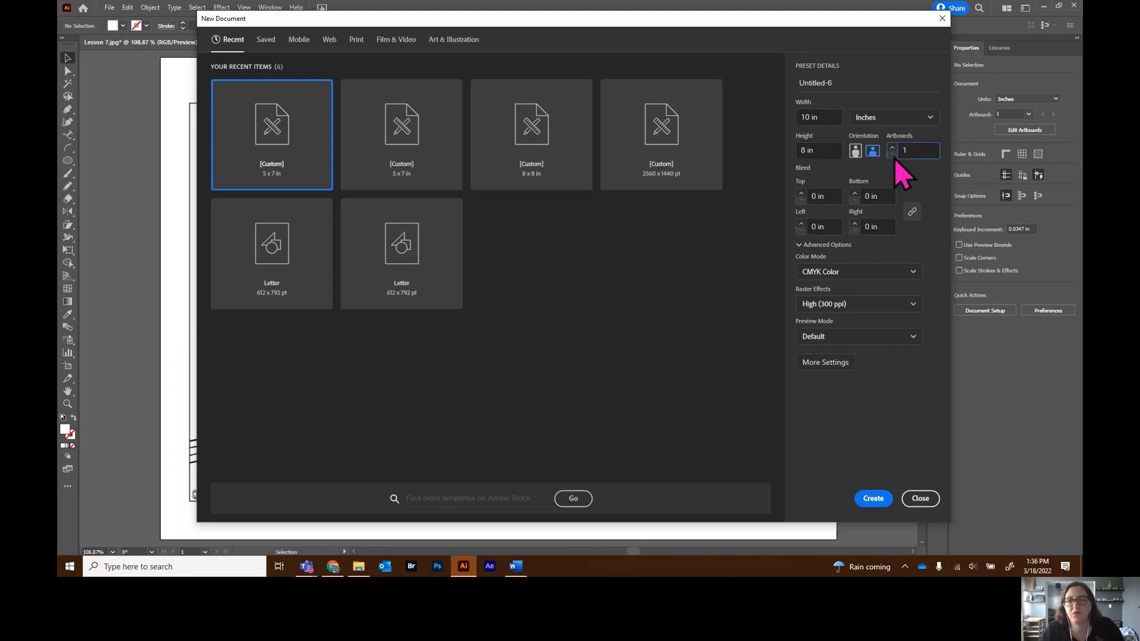
left_click(874, 504)
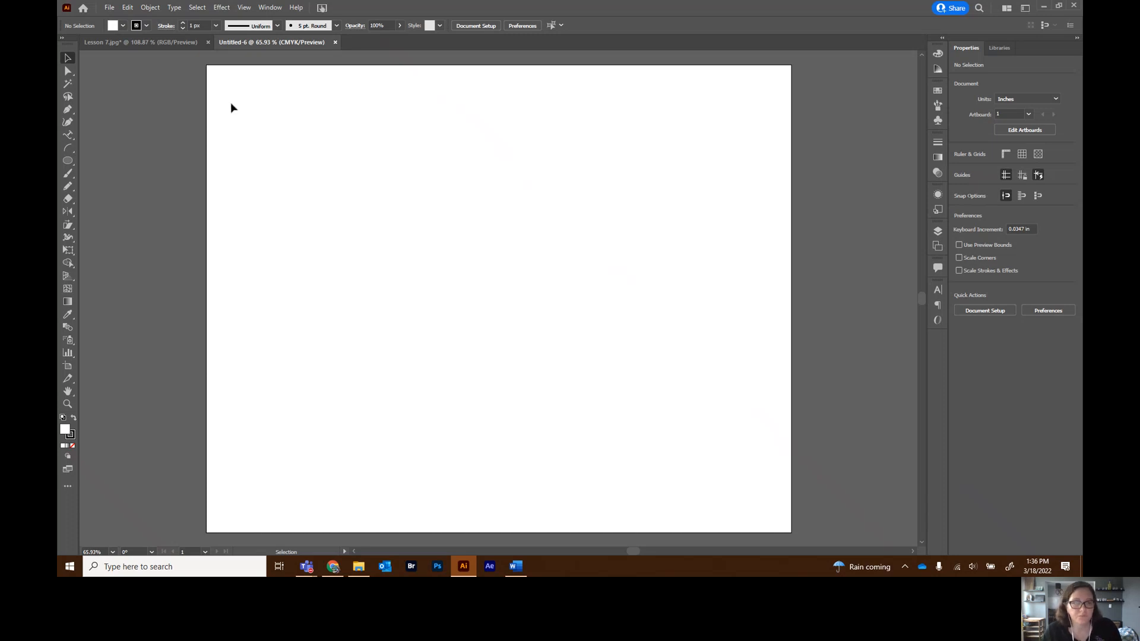
Place Lesson 7.jpg at the artboard's upper-left corner, continuing despite the open file's unsaved changes
left_click(112, 9)
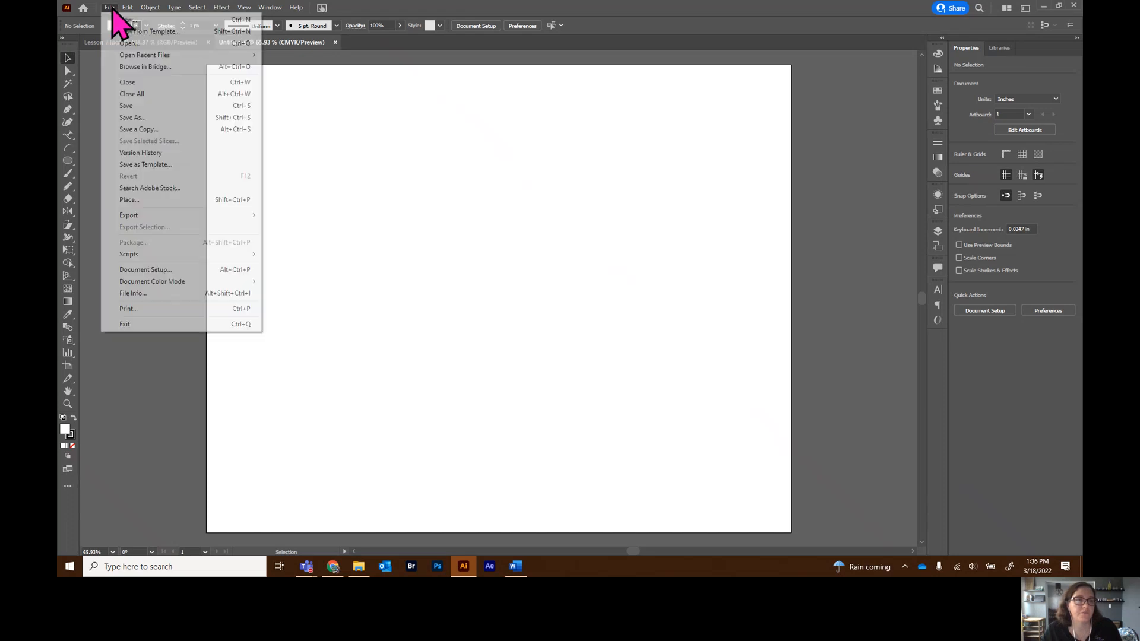
left_click(159, 201)
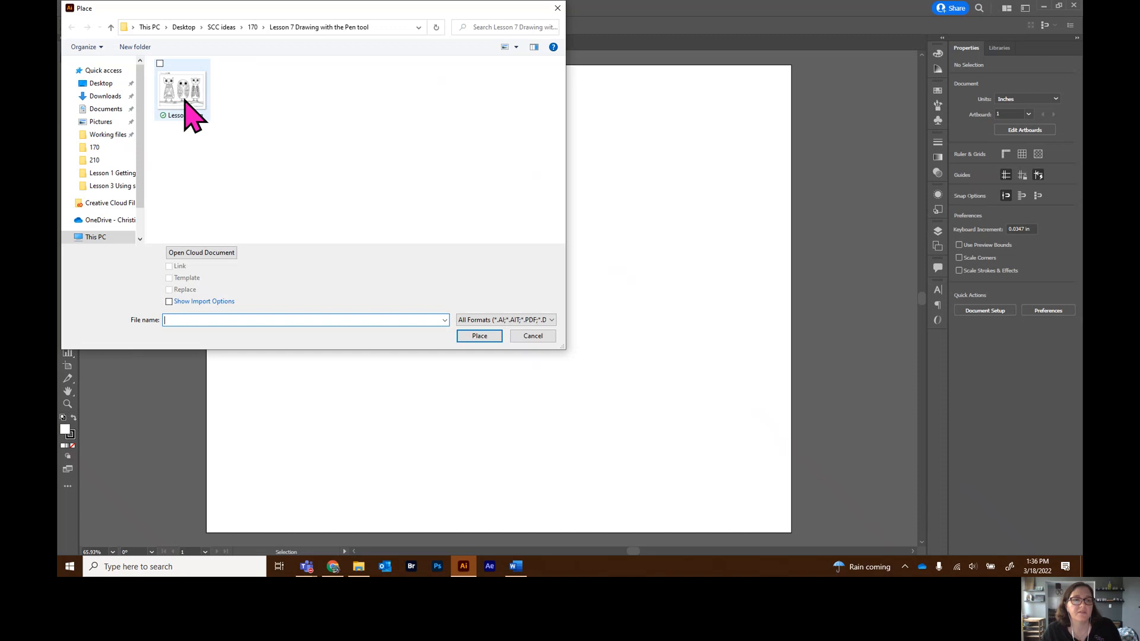
double_click(188, 116)
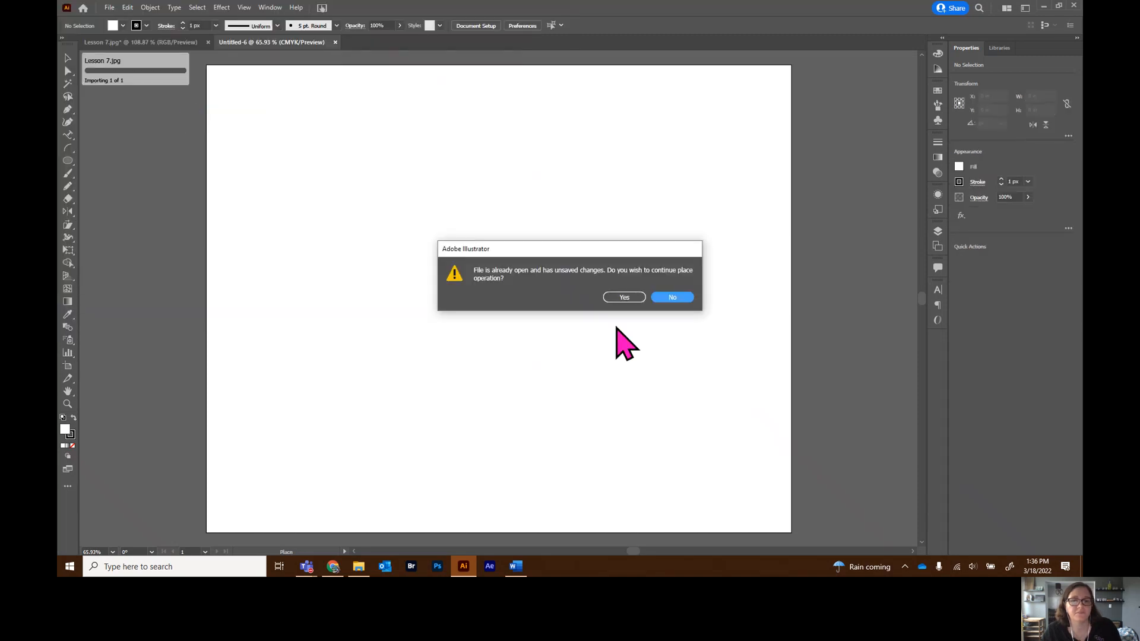
left_click(635, 299)
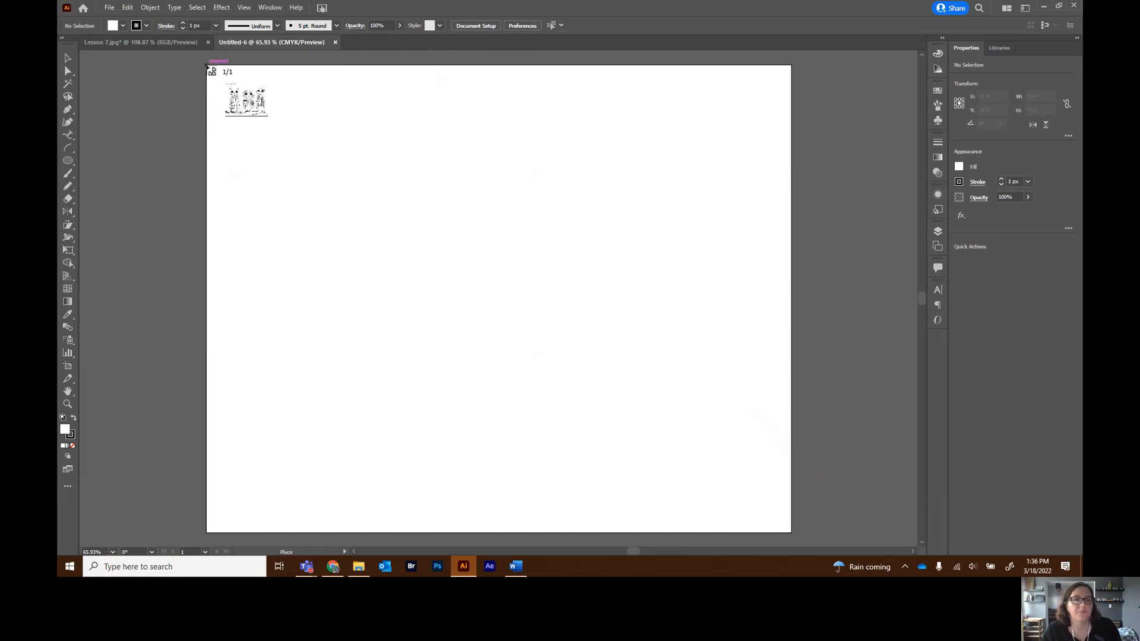
left_click(207, 66)
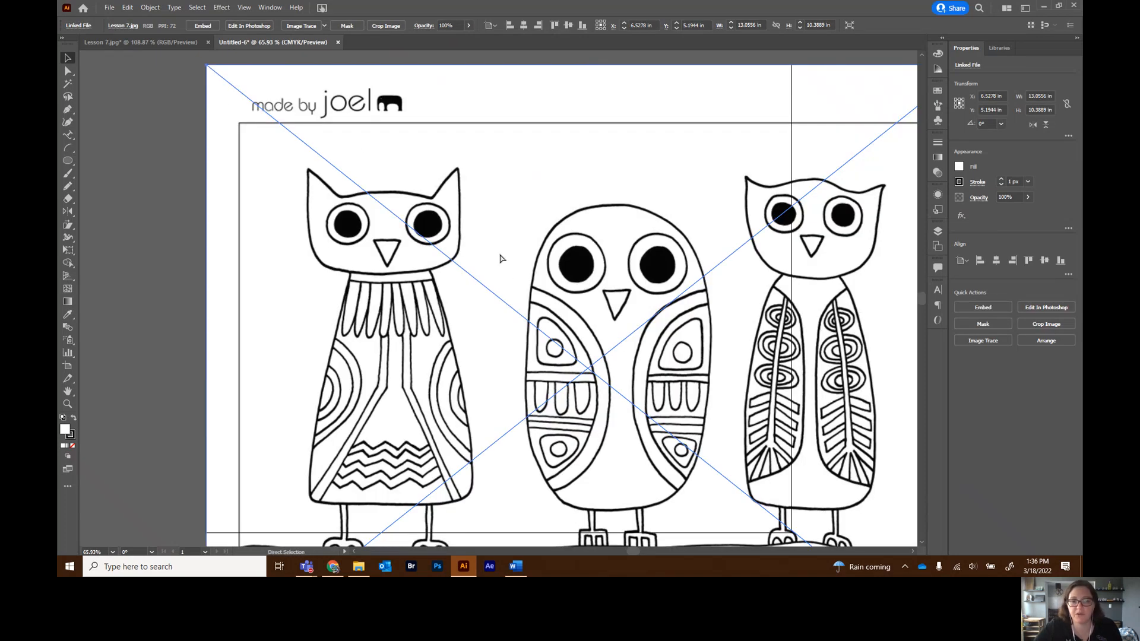
Scale the placed owl image until the frame around the drawing lines up with the artboard edges, and deselect it
key("ctrl+0")
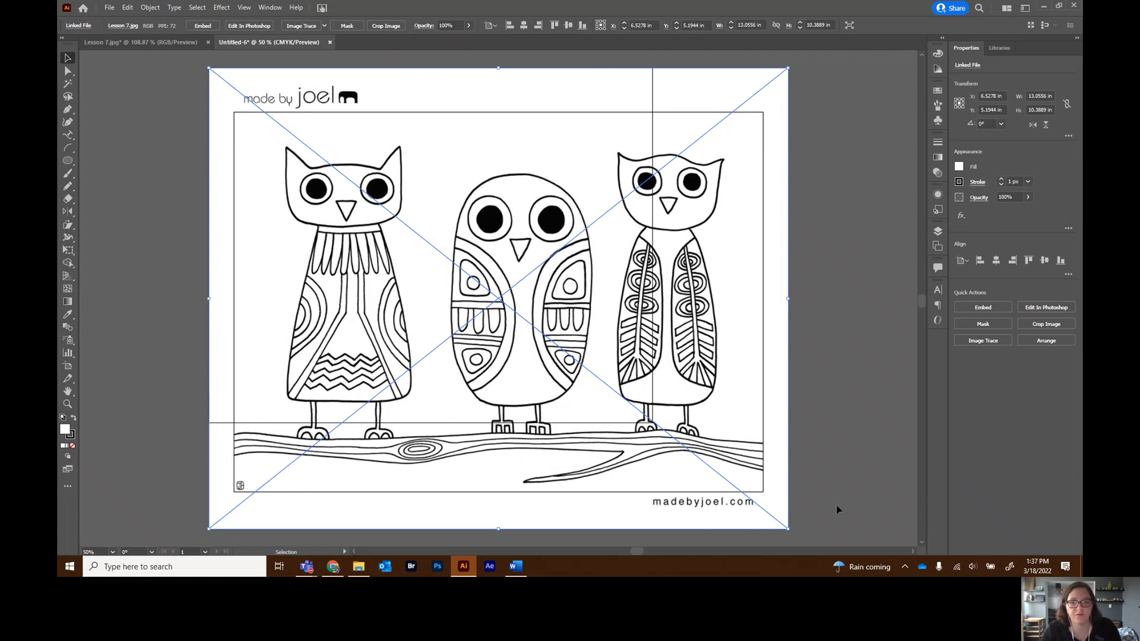
left_click_drag(786, 528, 652, 423)
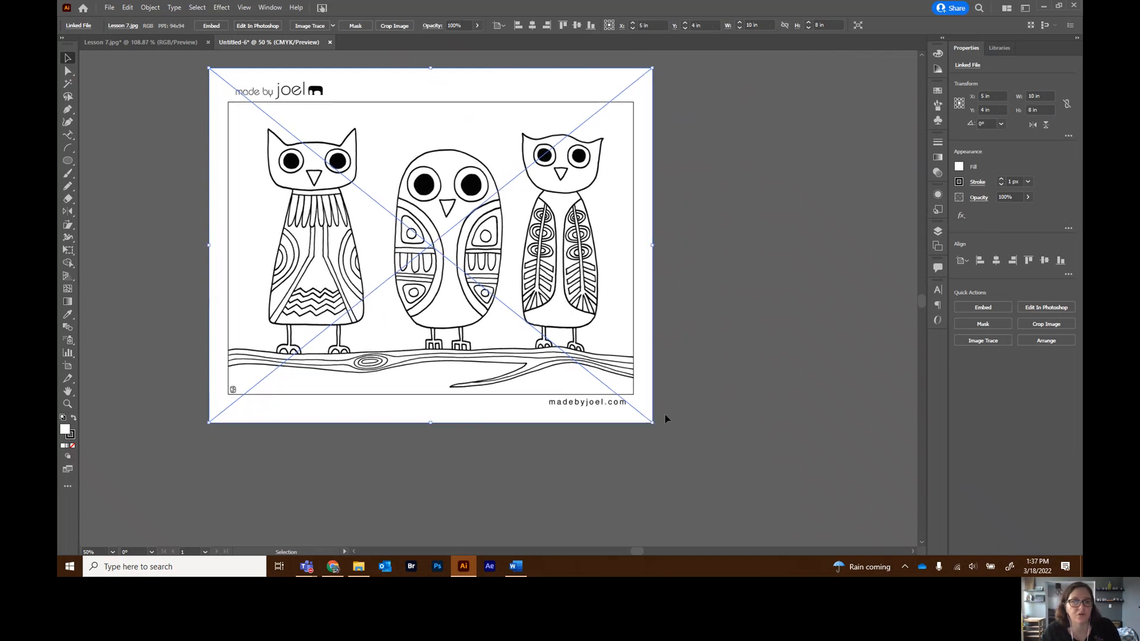
left_click_drag(652, 423, 673, 457)
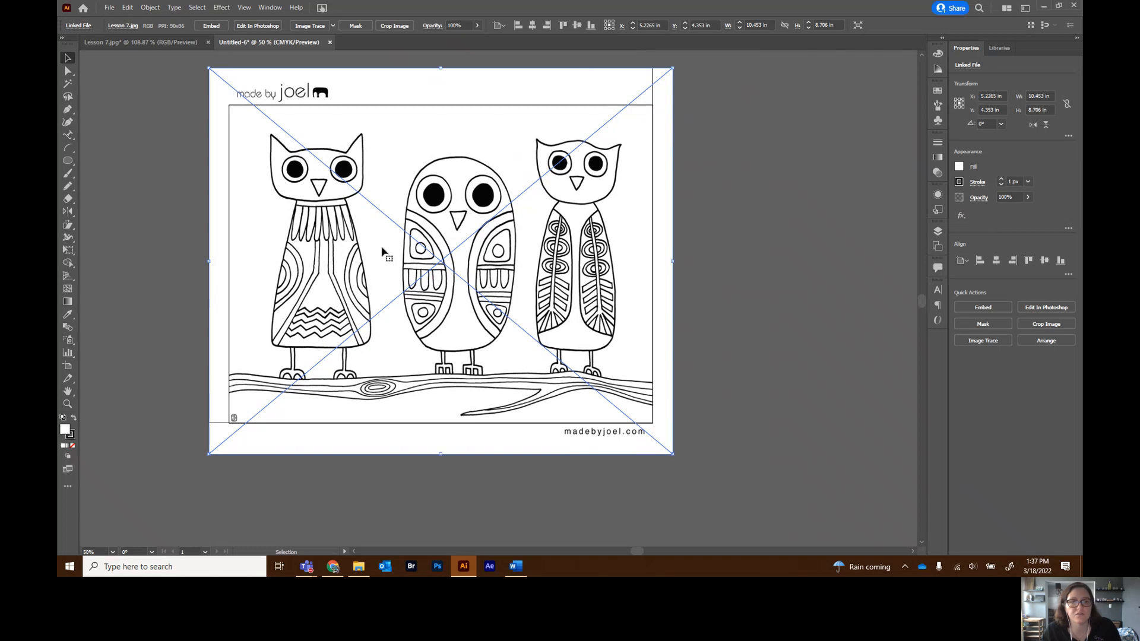
left_click_drag(210, 69, 189, 168)
scroll(805, 191, "down", 2)
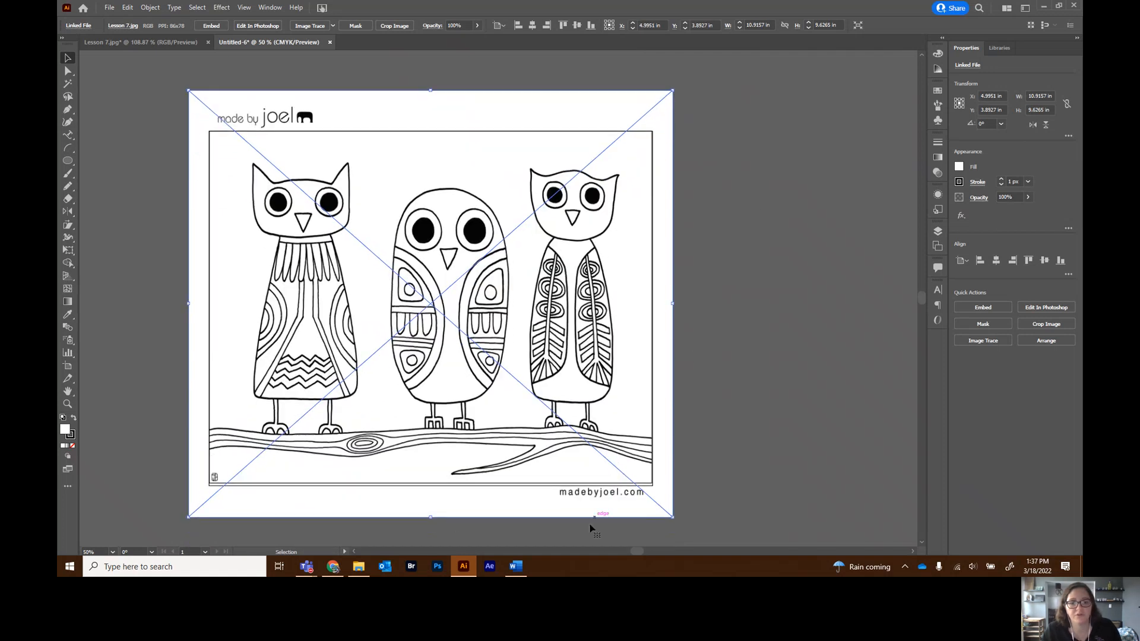
left_click_drag(431, 517, 429, 520)
left_click(845, 329)
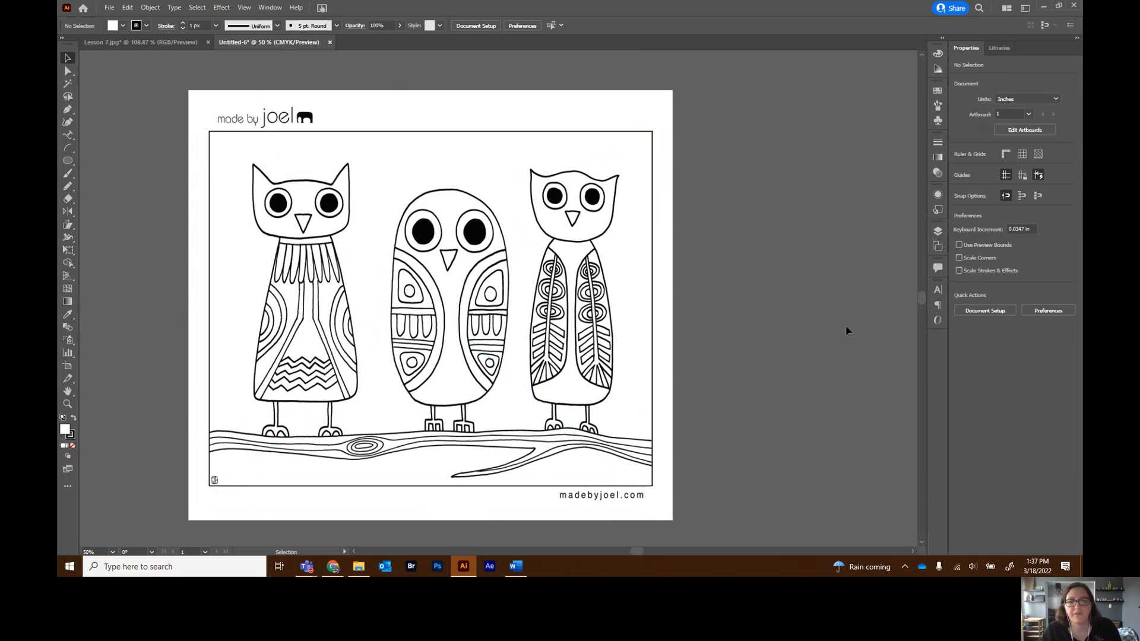
Close the Lesson 7.jpg document without saving its changes
left_click(178, 43)
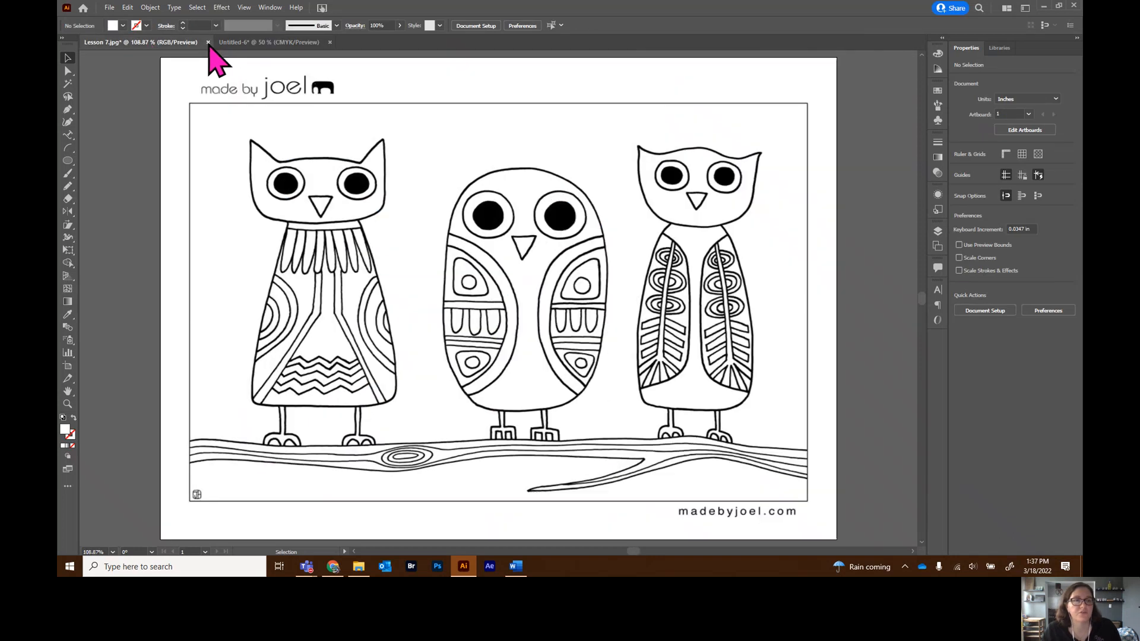
left_click(208, 42)
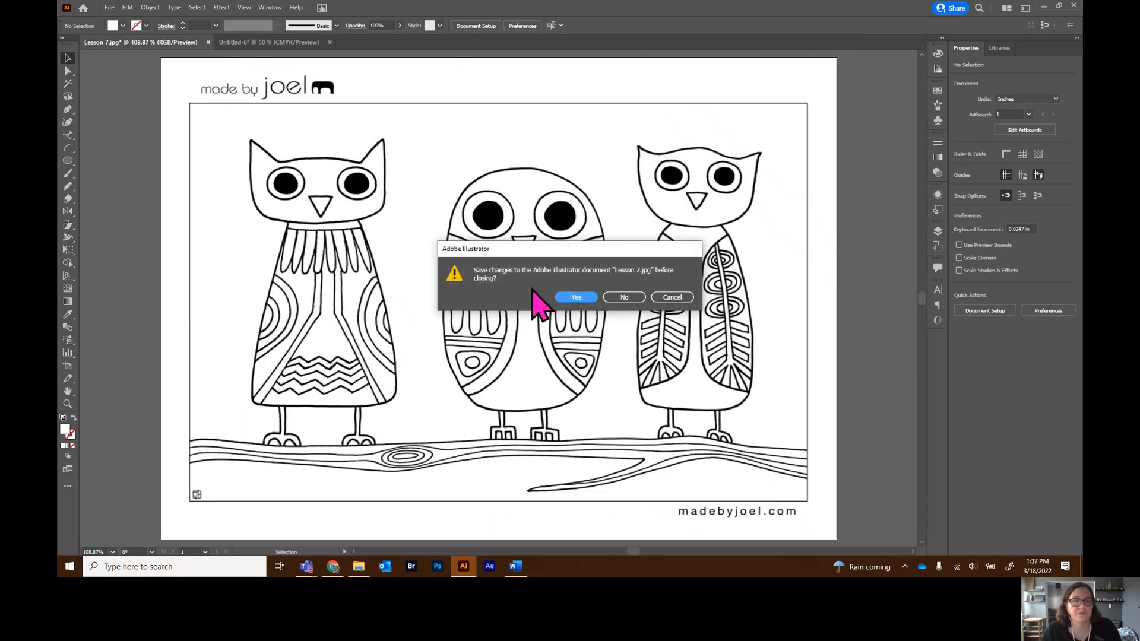
left_click(614, 297)
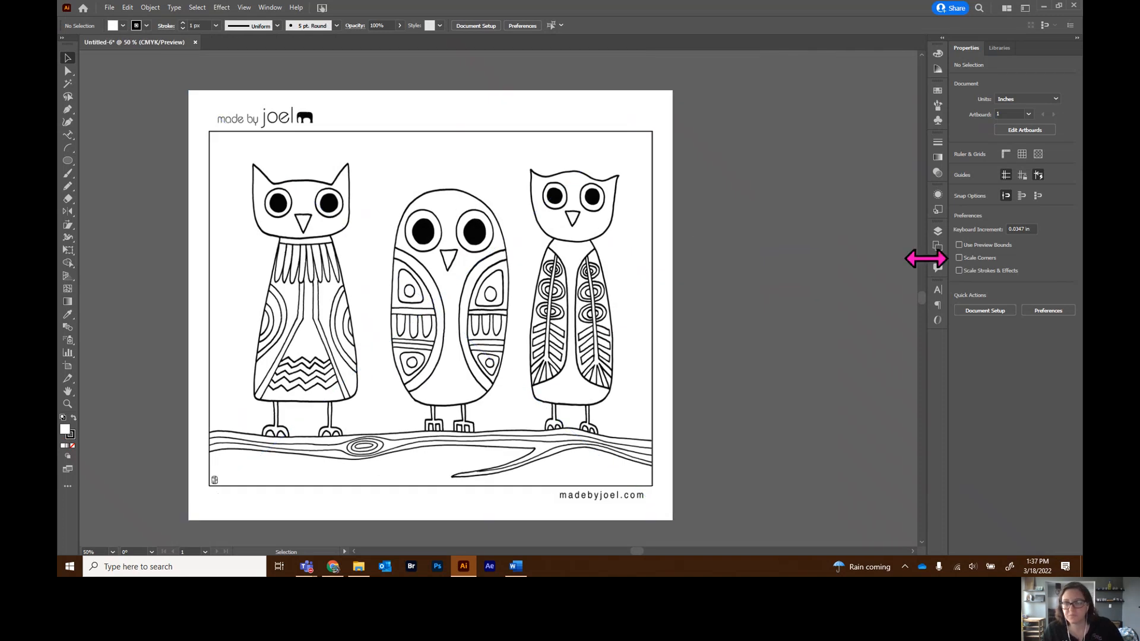
Lock Layer 1 holding the placed image and add a new layer above it
left_click(939, 232)
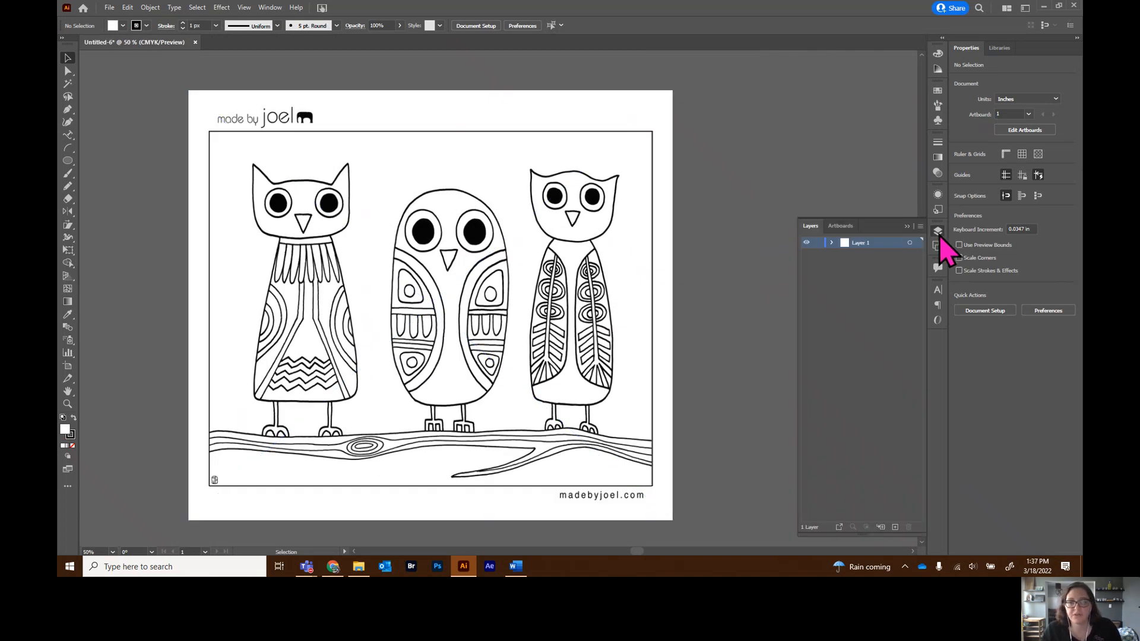
left_click(818, 243)
left_click(895, 527)
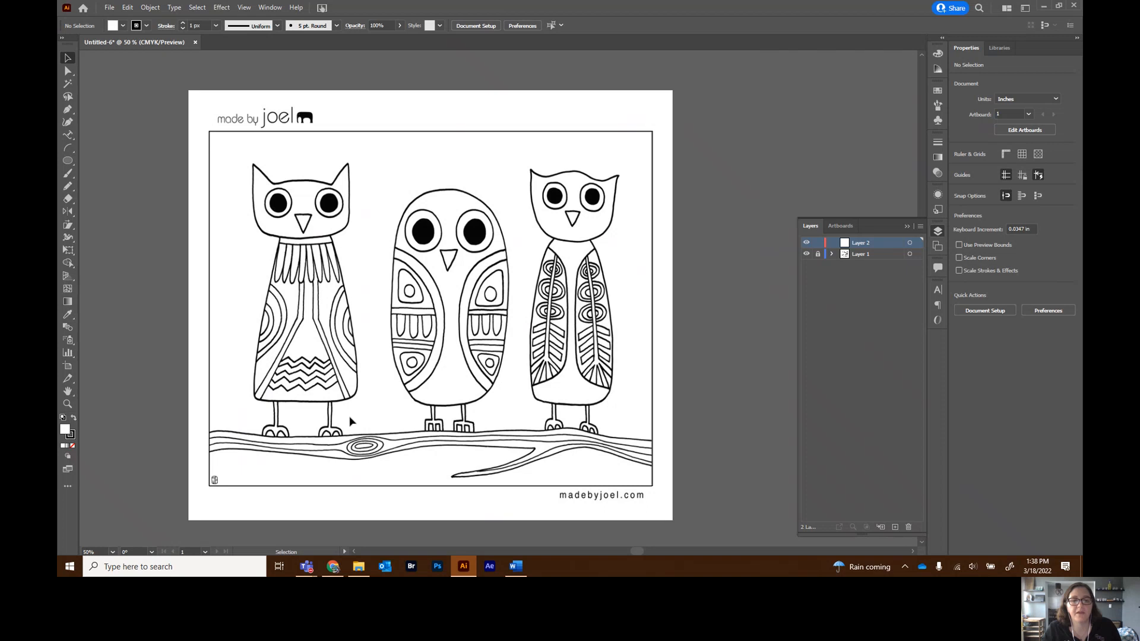
Rename the new empty layer as Left
double_click(862, 243)
type("Le")
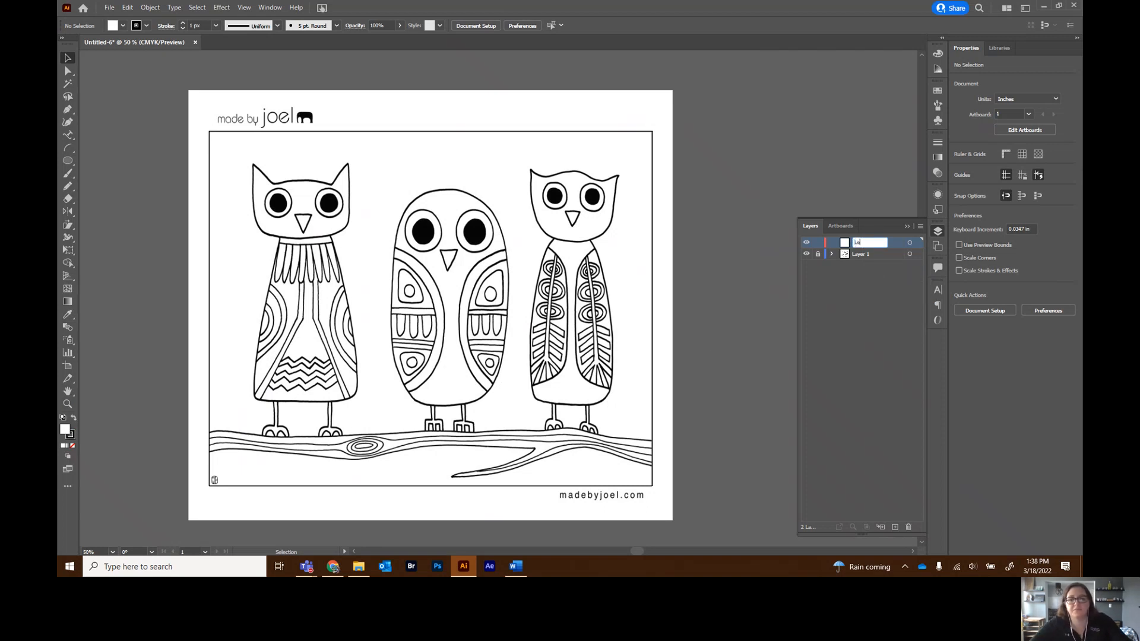
type("ft")
key("Return")
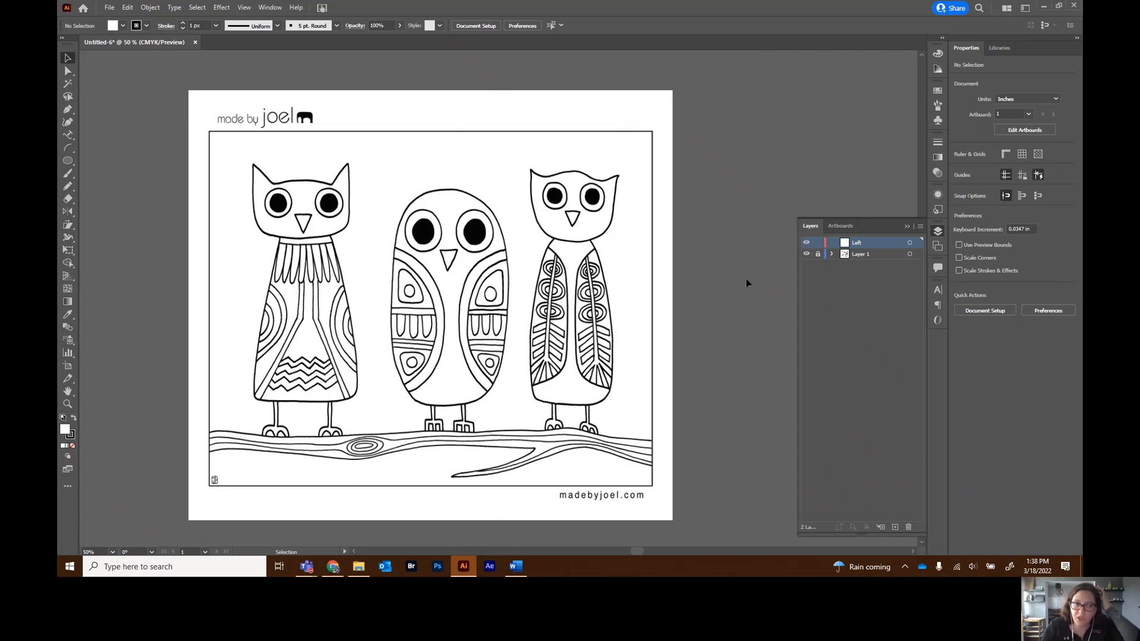
Start tracing the left owl's head with the Pen tool, from the left ear tip down the side and around the lower-left curve
left_click(68, 404)
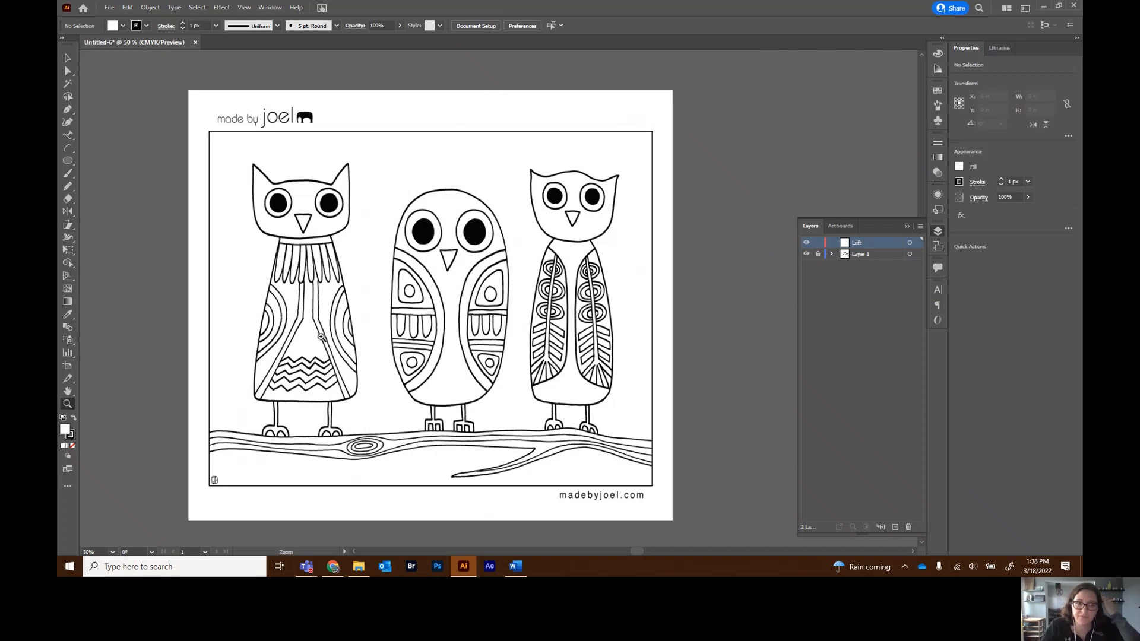
left_click(321, 336)
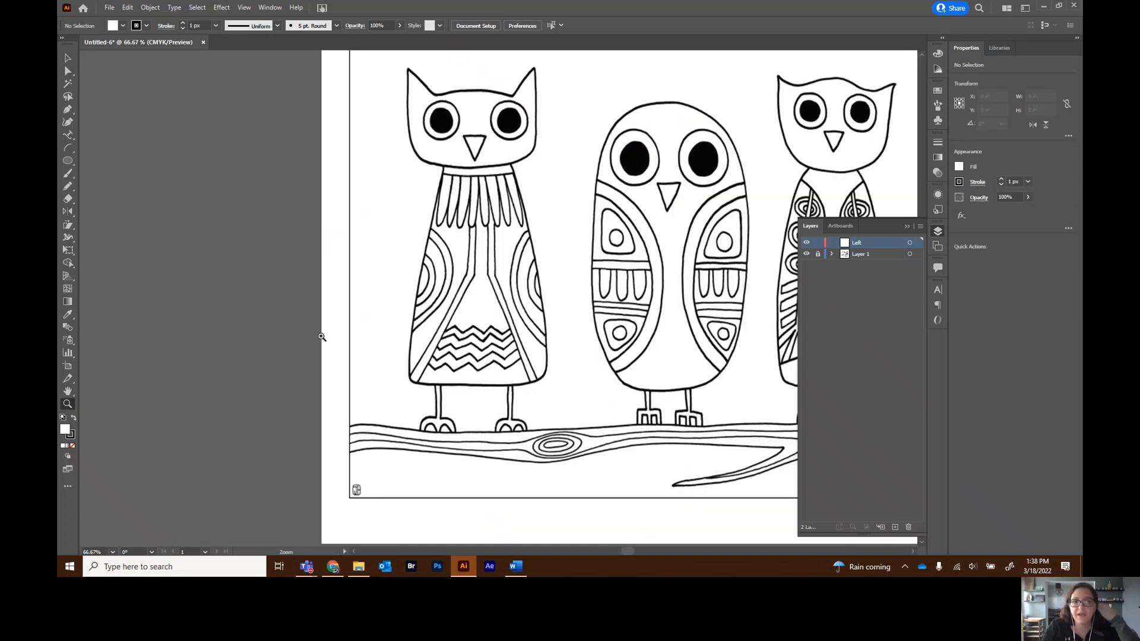
left_click(907, 227)
scroll(571, 416, "up", 2)
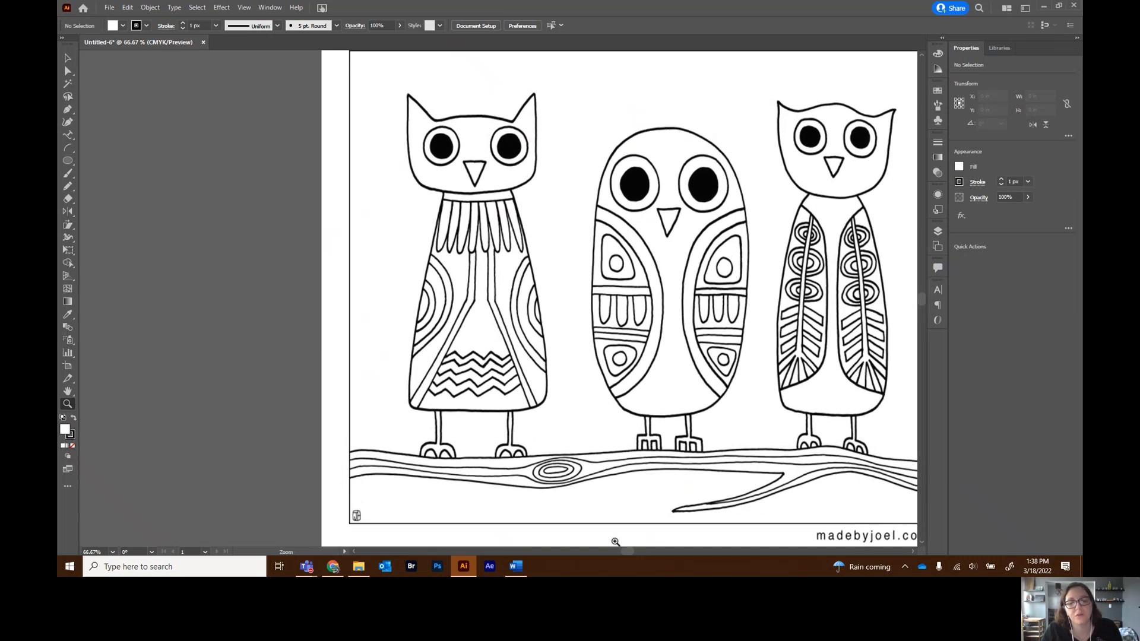
scroll(629, 552, "right", 2)
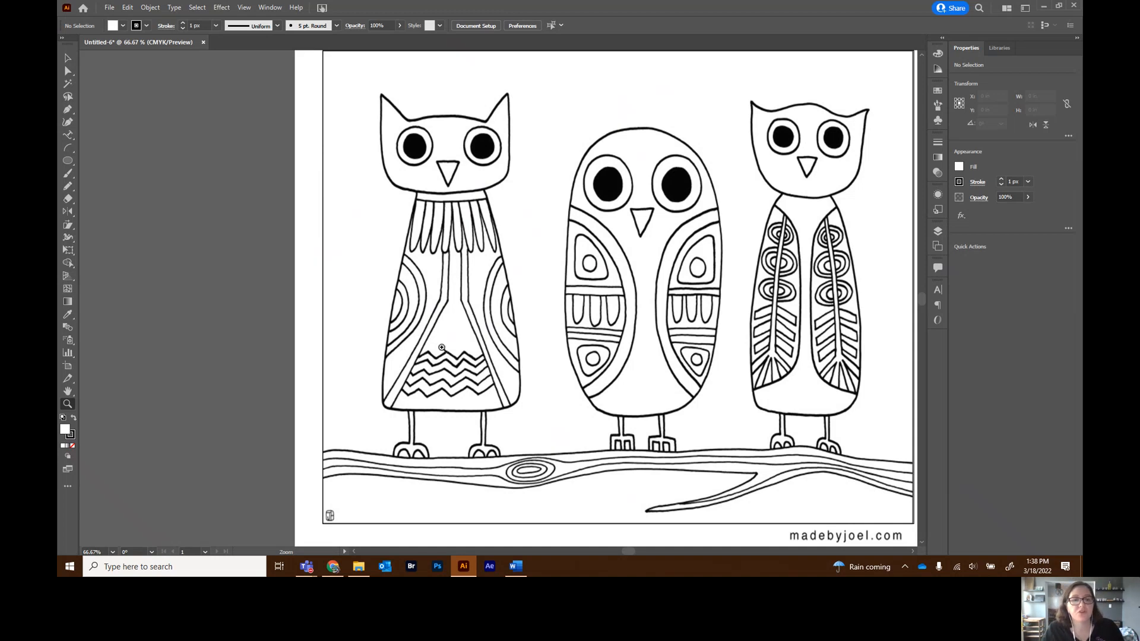
left_click(446, 156)
left_click(536, 297)
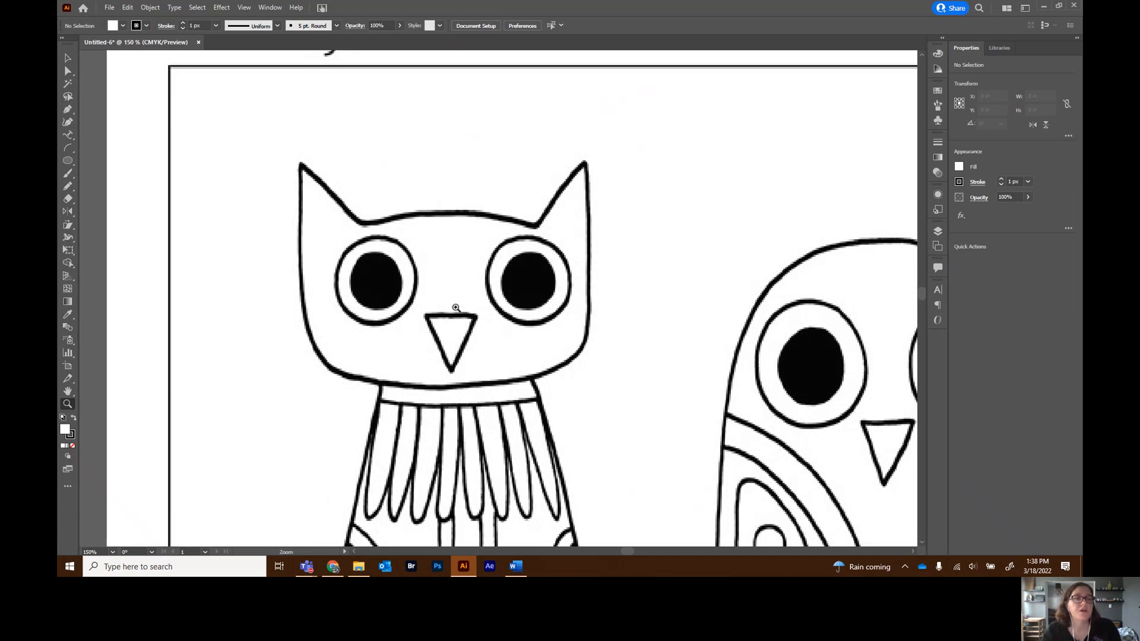
left_click(69, 114)
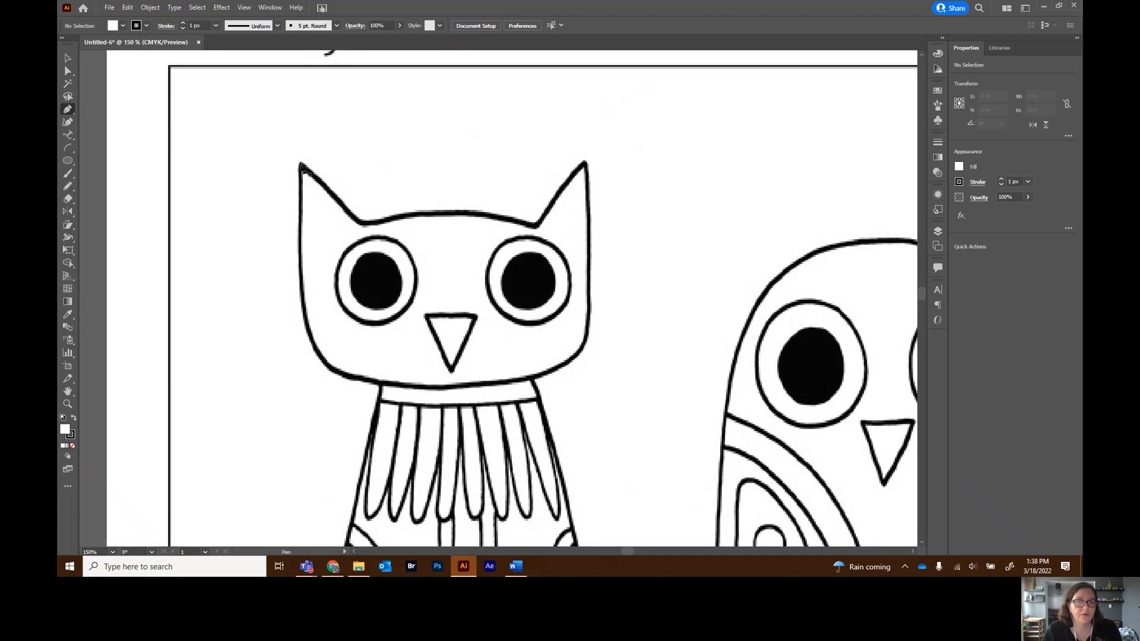
left_click(301, 166)
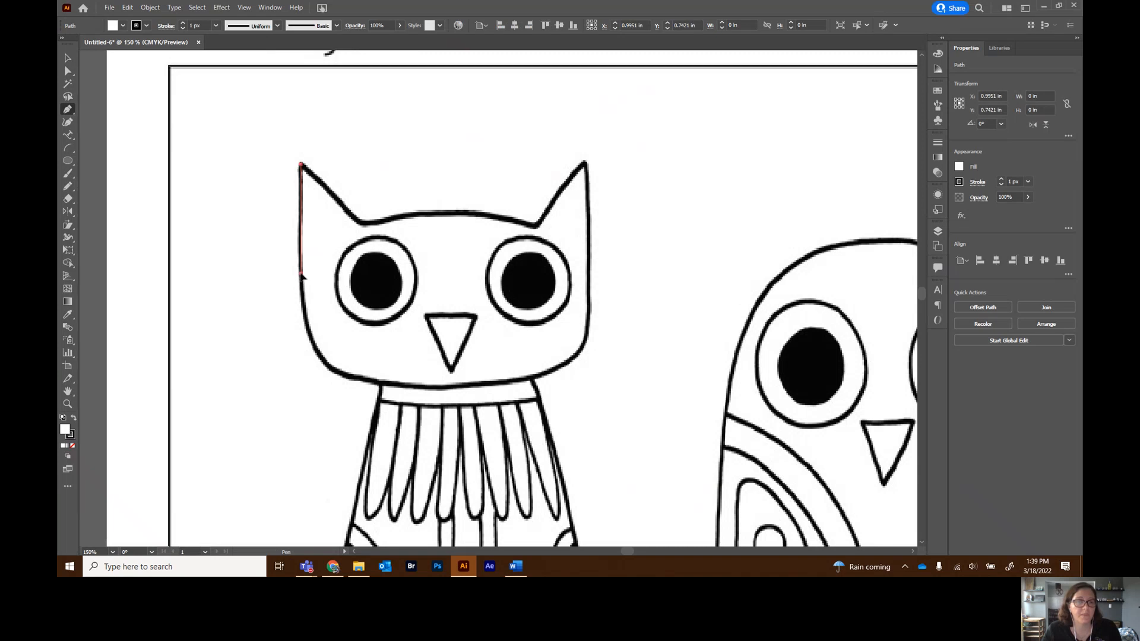
left_click(301, 274)
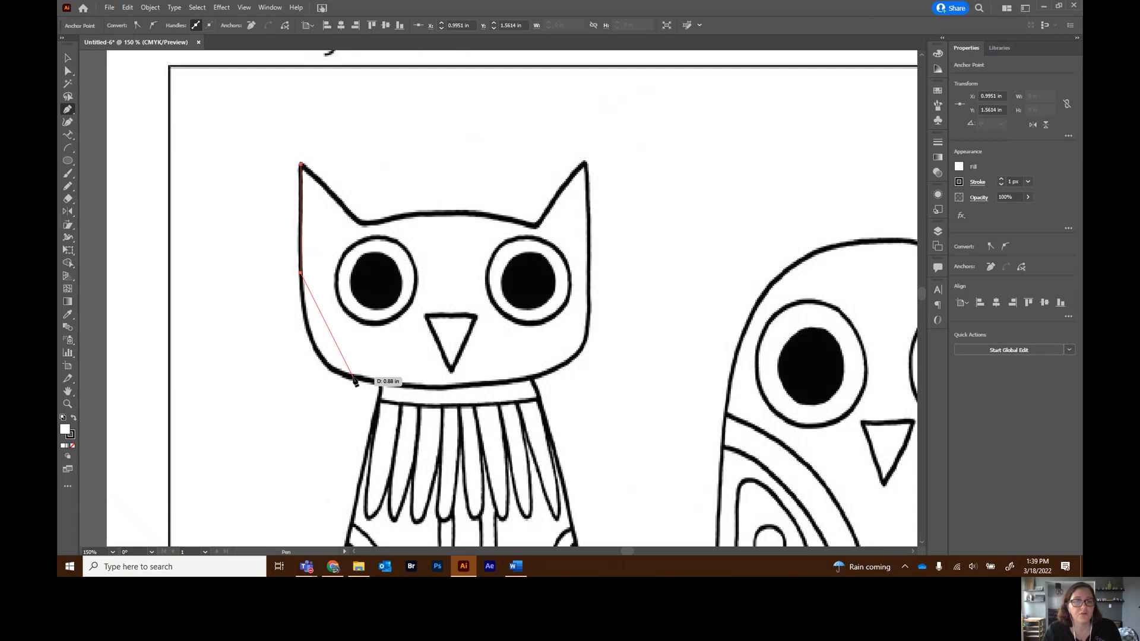
left_click_drag(354, 377, 406, 377)
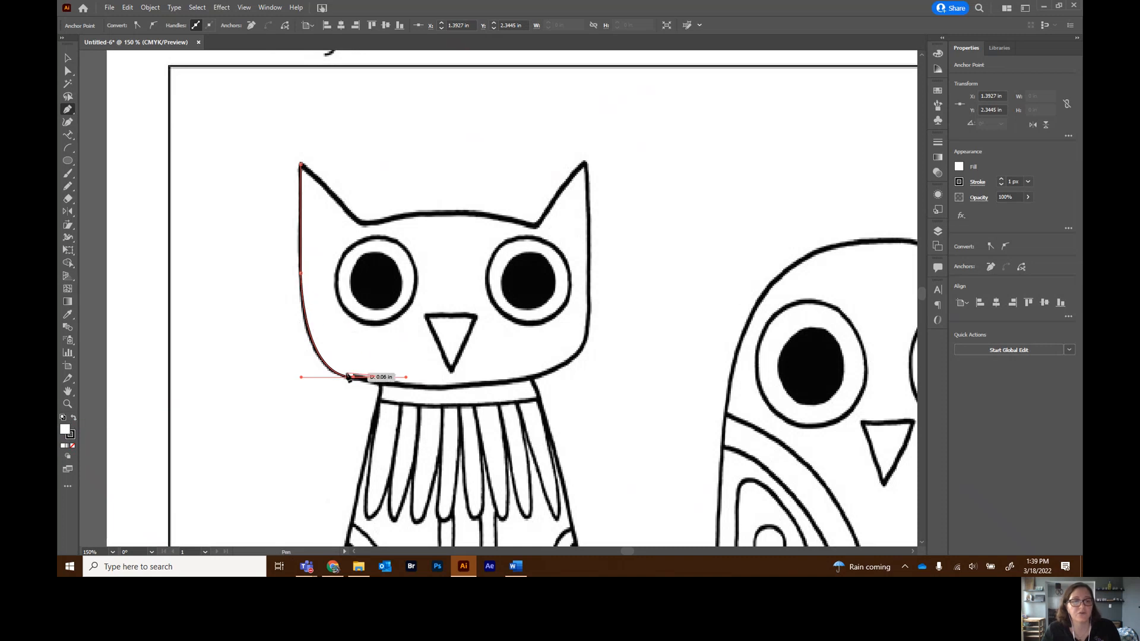
Set the stroke color of the traced head path to red
left_click(959, 183)
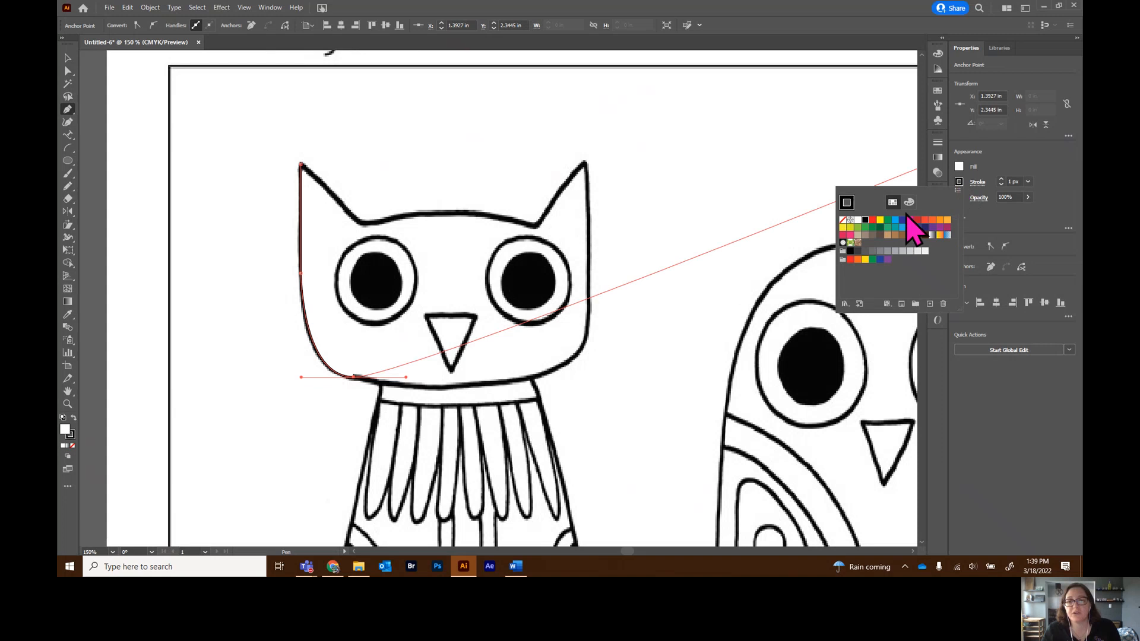
left_click(872, 222)
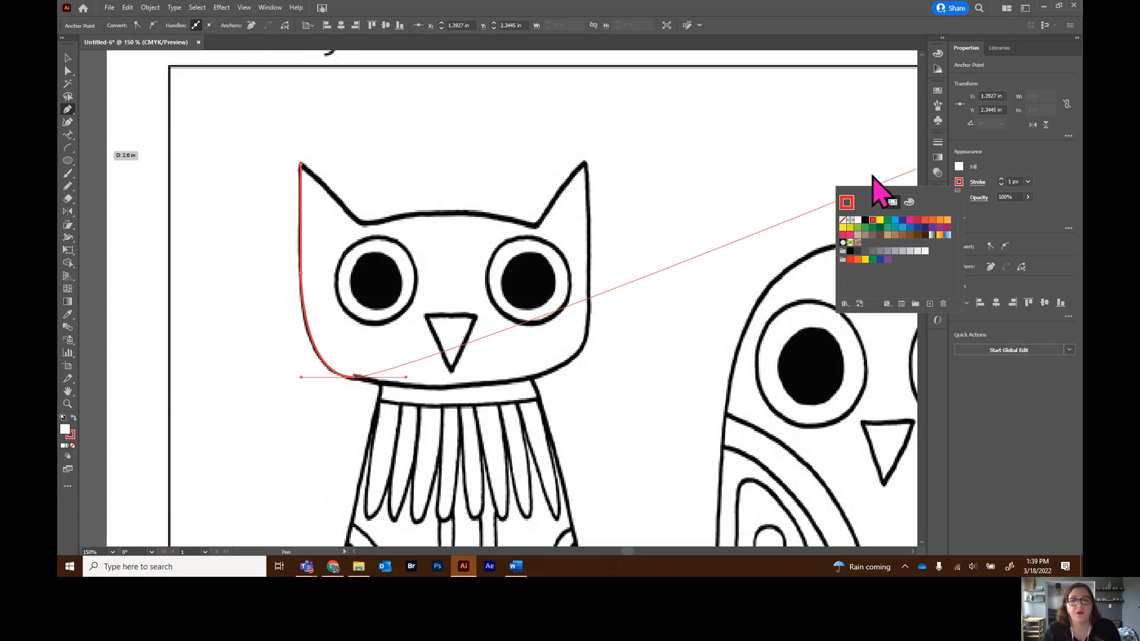
left_click(857, 23)
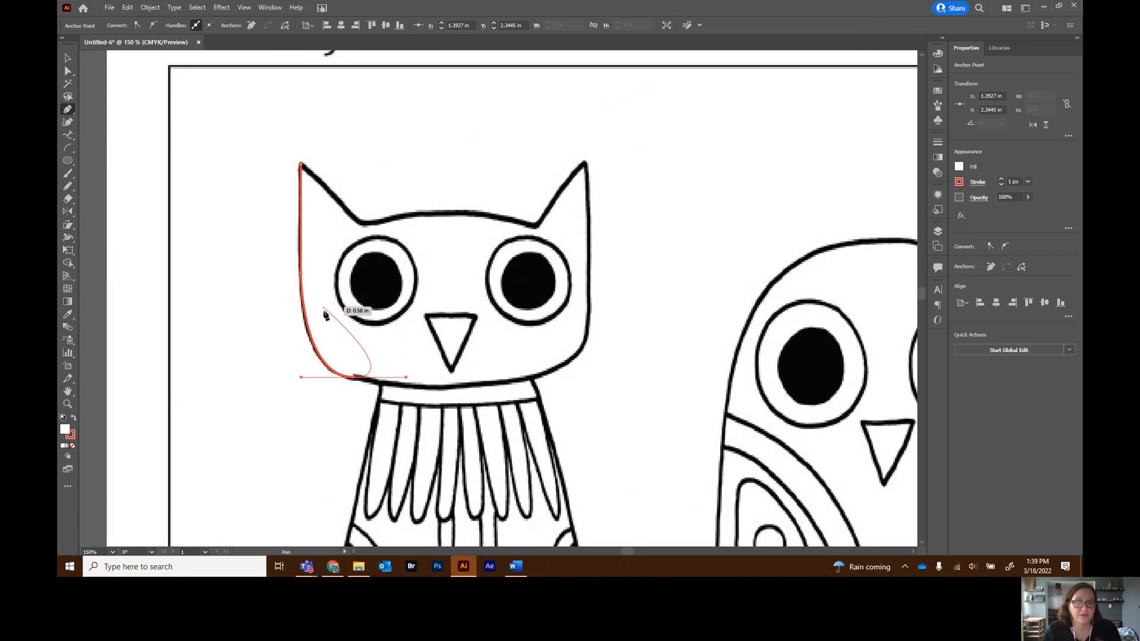
Try a blue fill on the head path, and set its fill to None
left_click(958, 182)
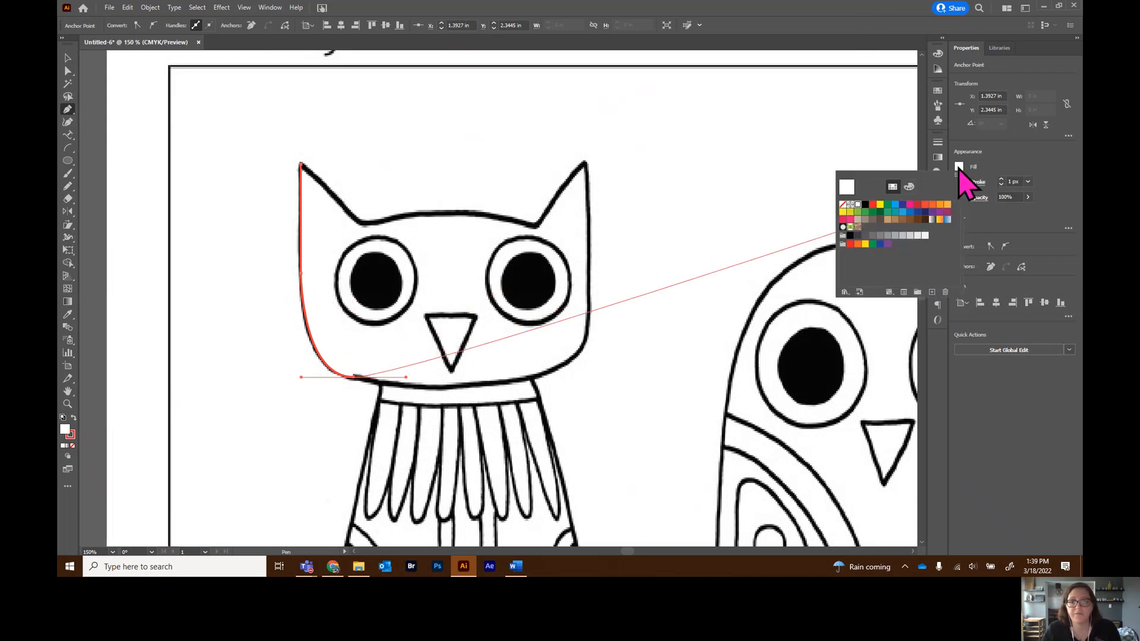
left_click(896, 207)
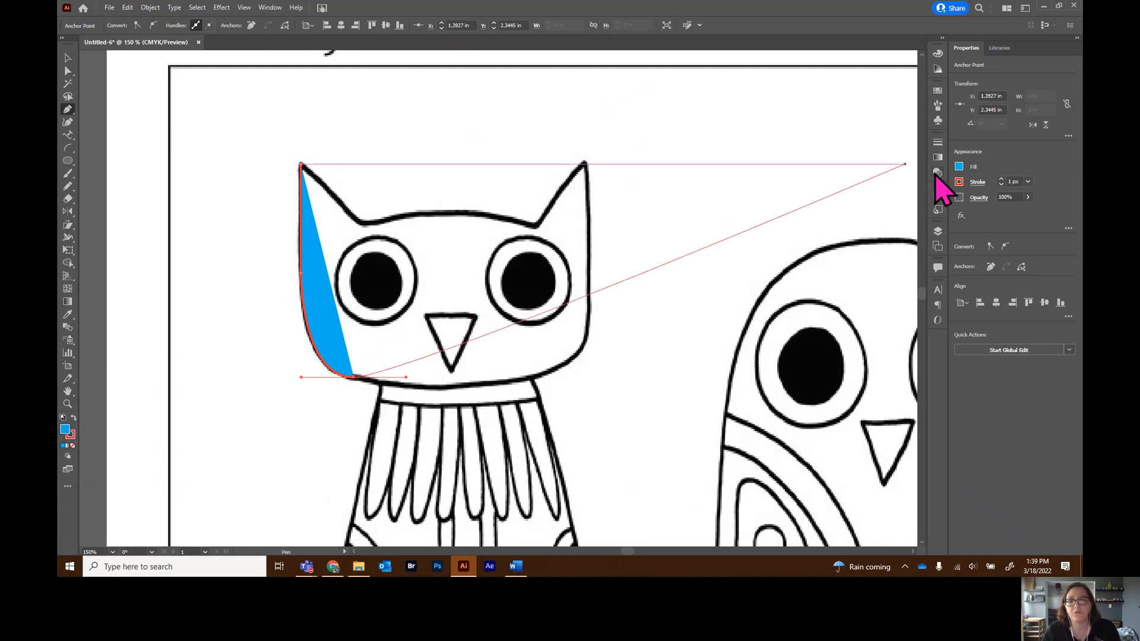
left_click(959, 167)
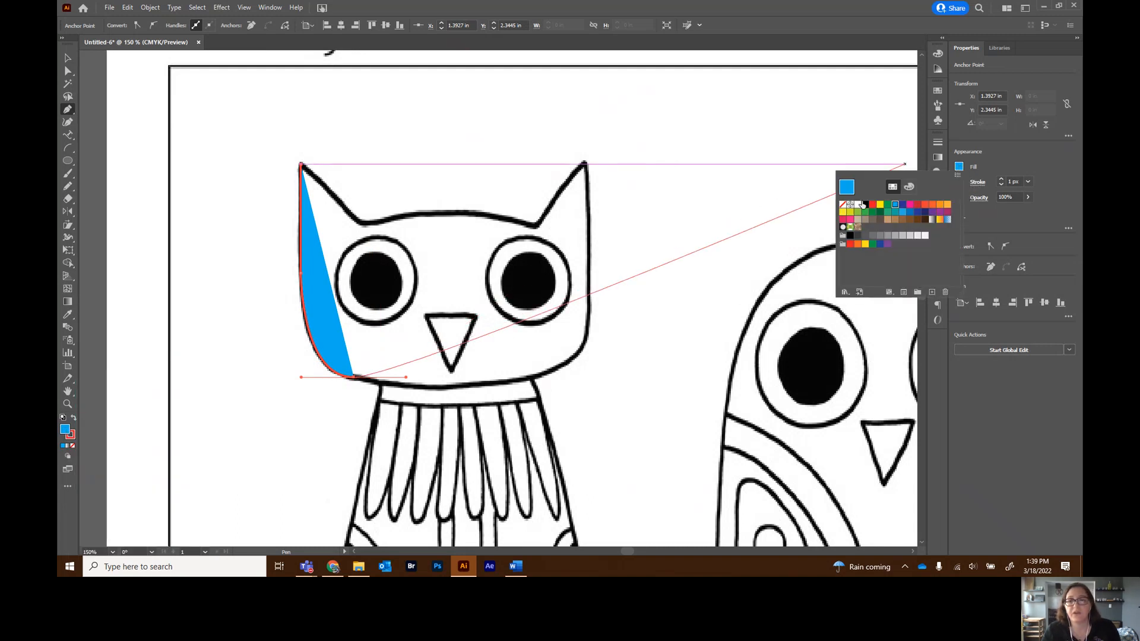
left_click(843, 205)
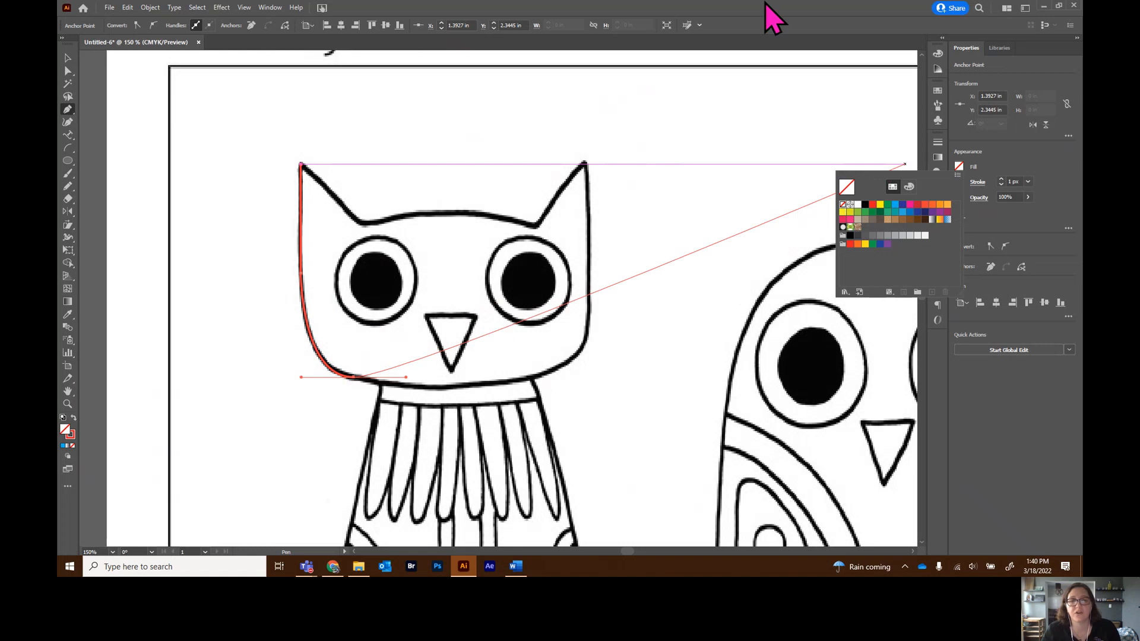
left_click(786, 26)
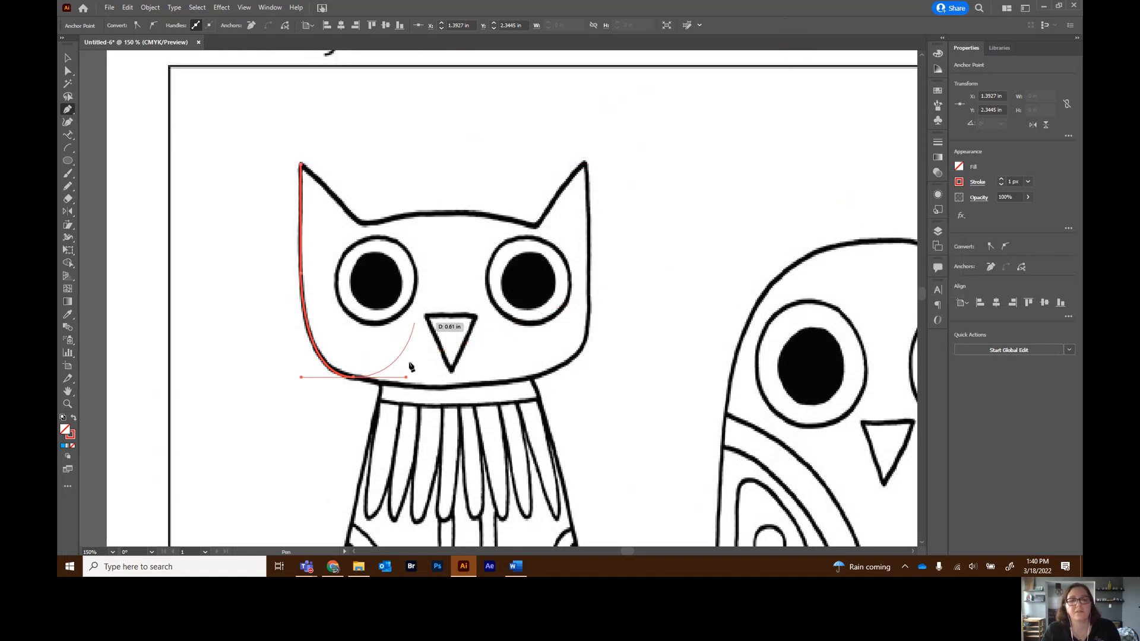
Continue the path along the owl's chin and around the lower-right curve, removing the outgoing direction handles at the anchors
left_click(355, 378)
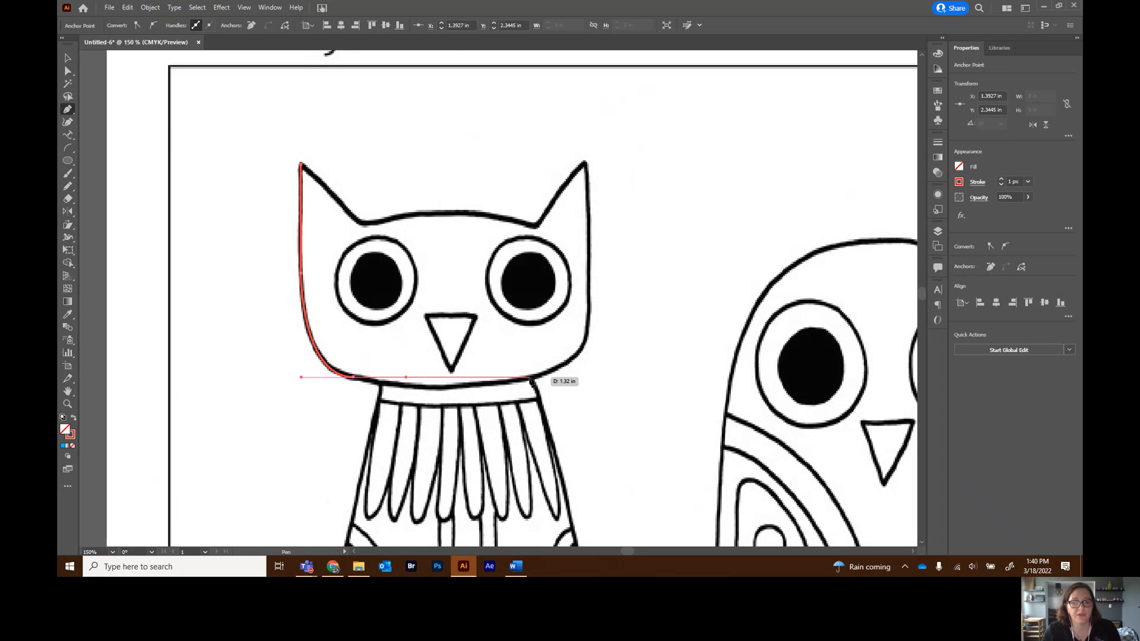
left_click_drag(533, 379, 646, 346)
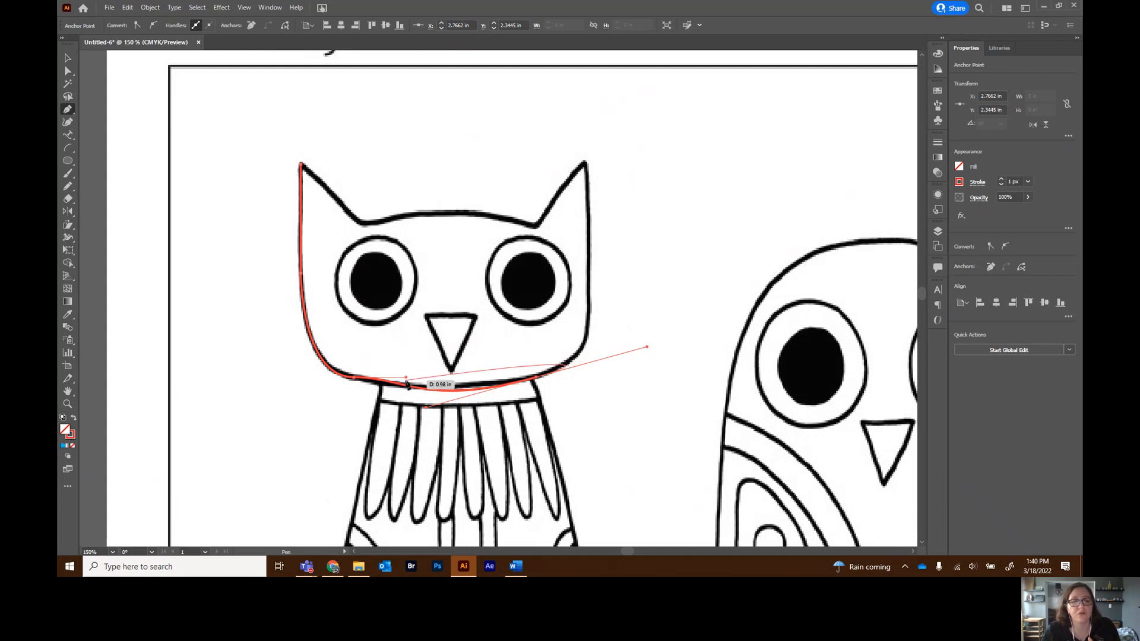
left_click(538, 379)
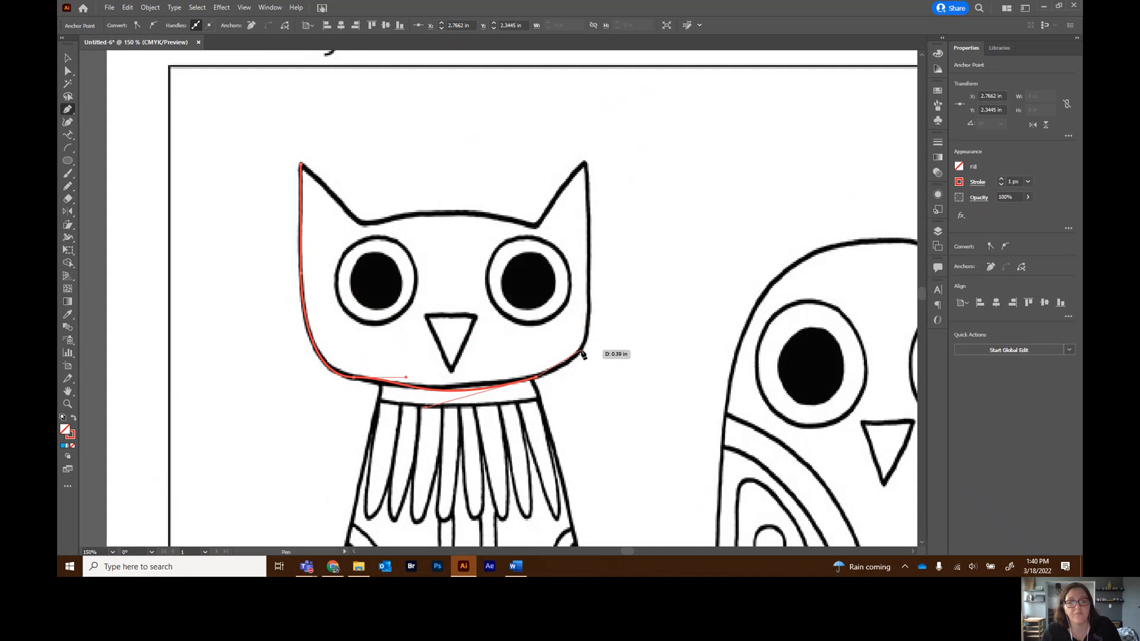
mouse_move(583, 354)
left_mouse_down()
mouse_move(592, 330)
mouse_move(588, 345)
left_mouse_up()
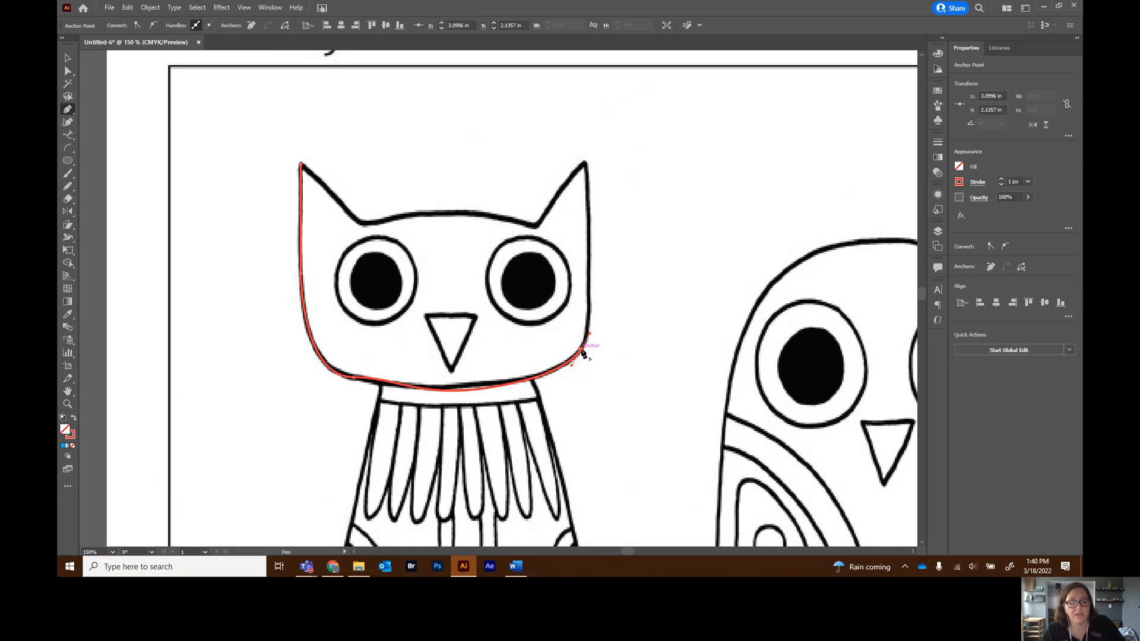
left_click(584, 354)
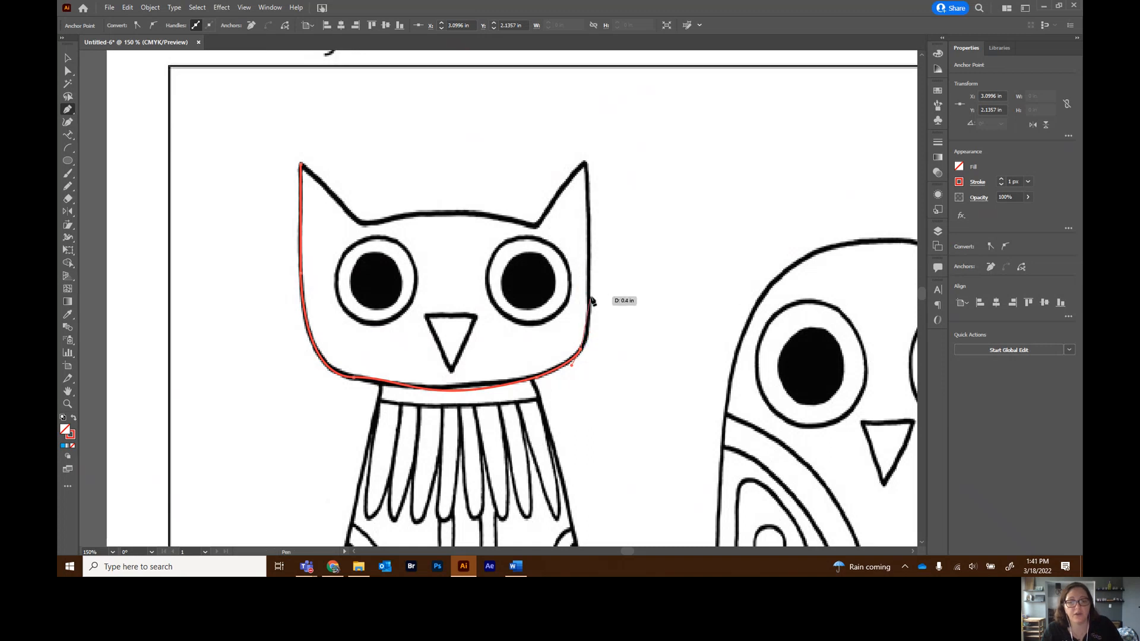
Trace up the right side of the head to the right ear tip and down the ear's inner edge, making corner points
left_click_drag(590, 301, 590, 298)
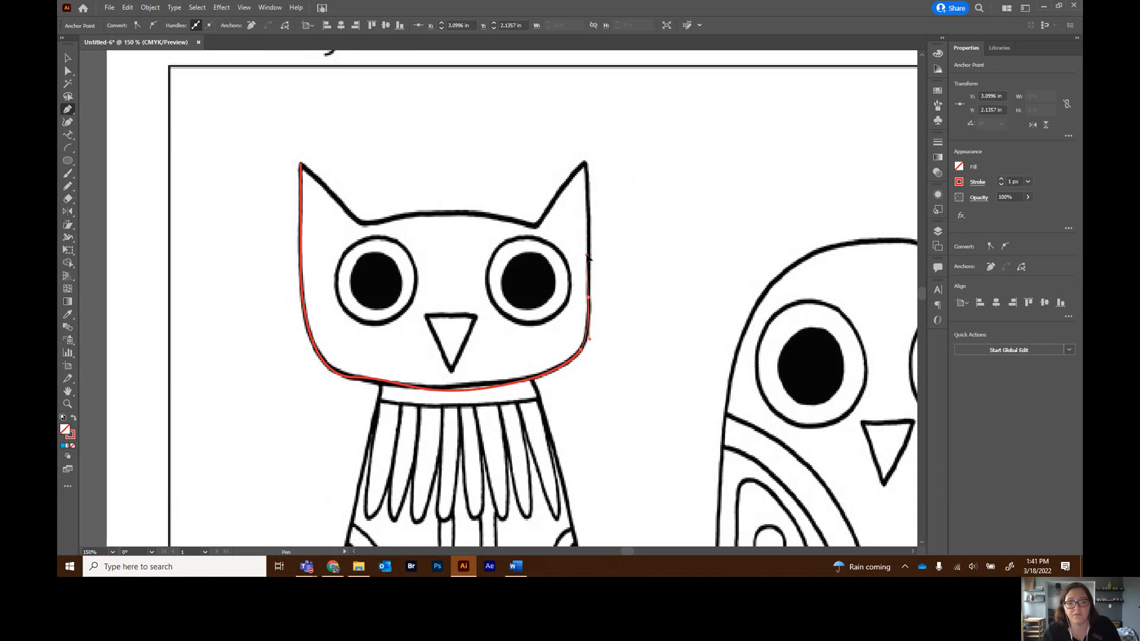
left_click(589, 254)
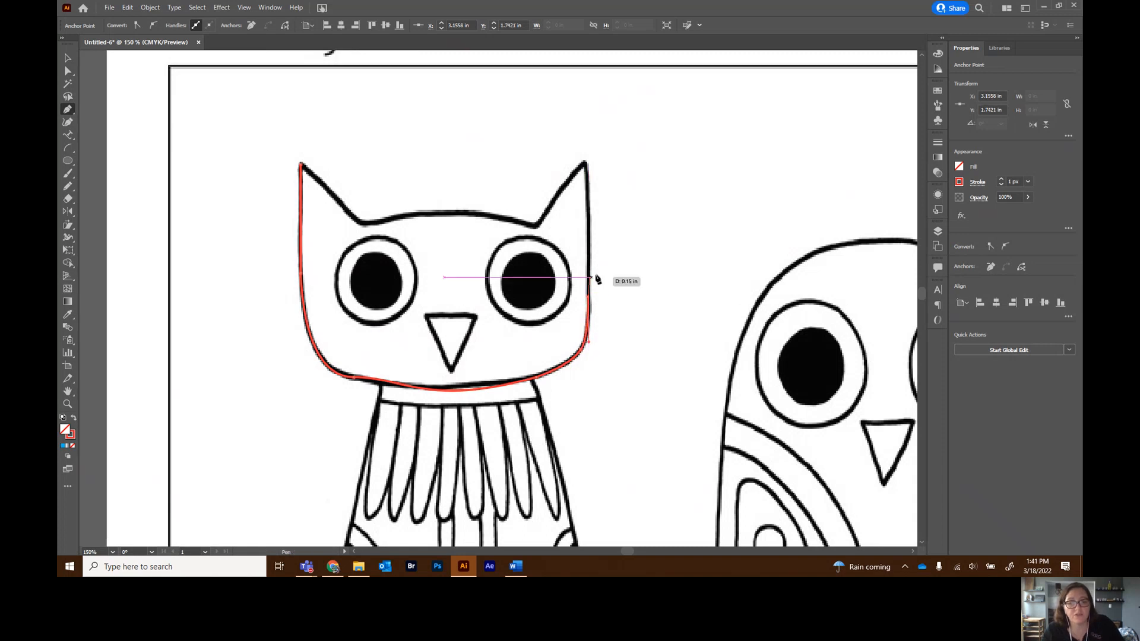
left_click_drag(586, 165, 586, 166)
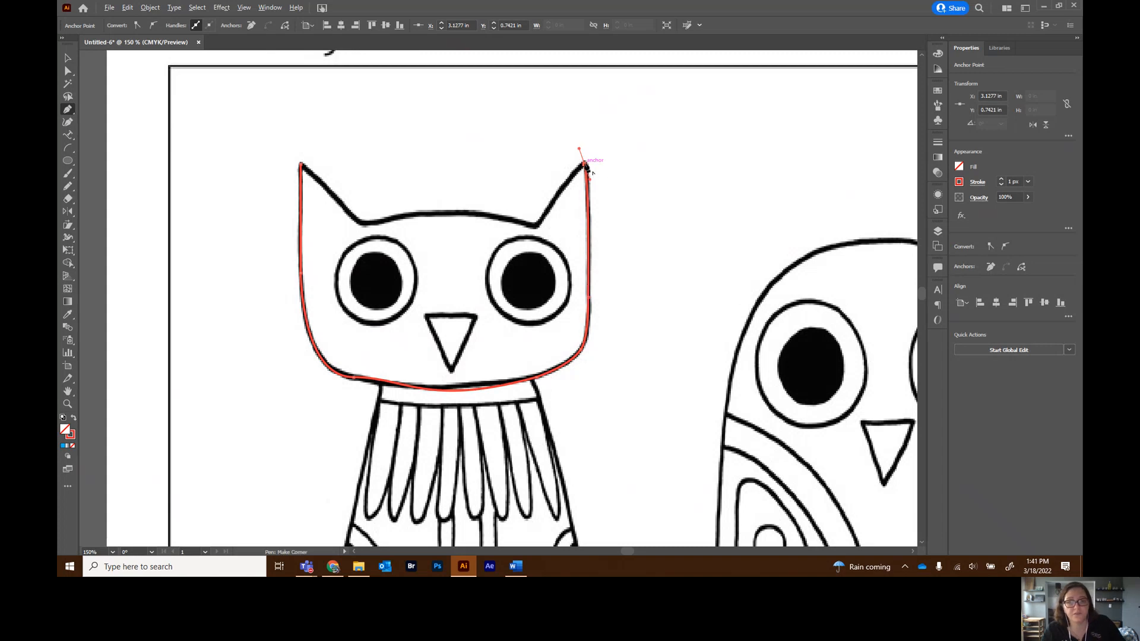
left_click(586, 166)
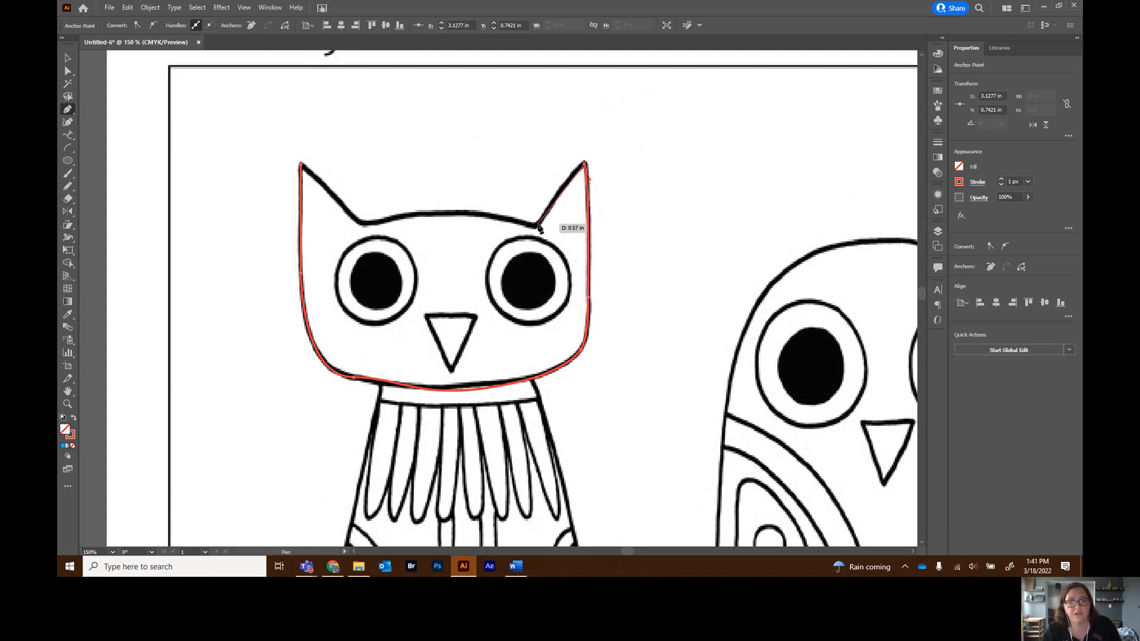
left_click_drag(538, 227, 512, 268)
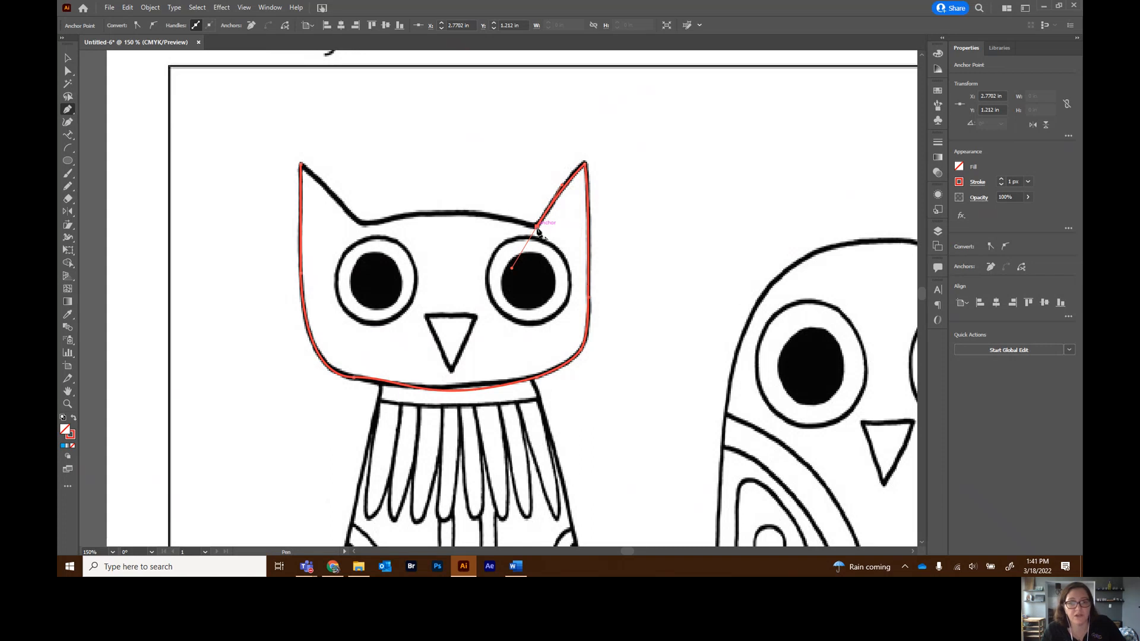
left_click(537, 229)
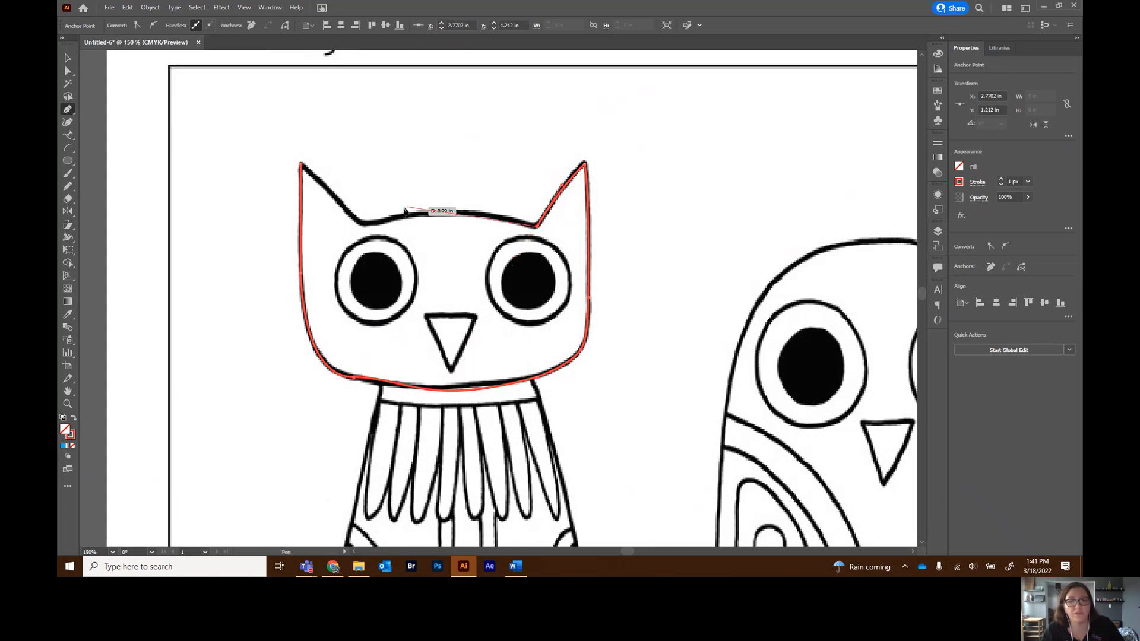
left_click(363, 227)
left_click_drag(363, 227, 267, 254)
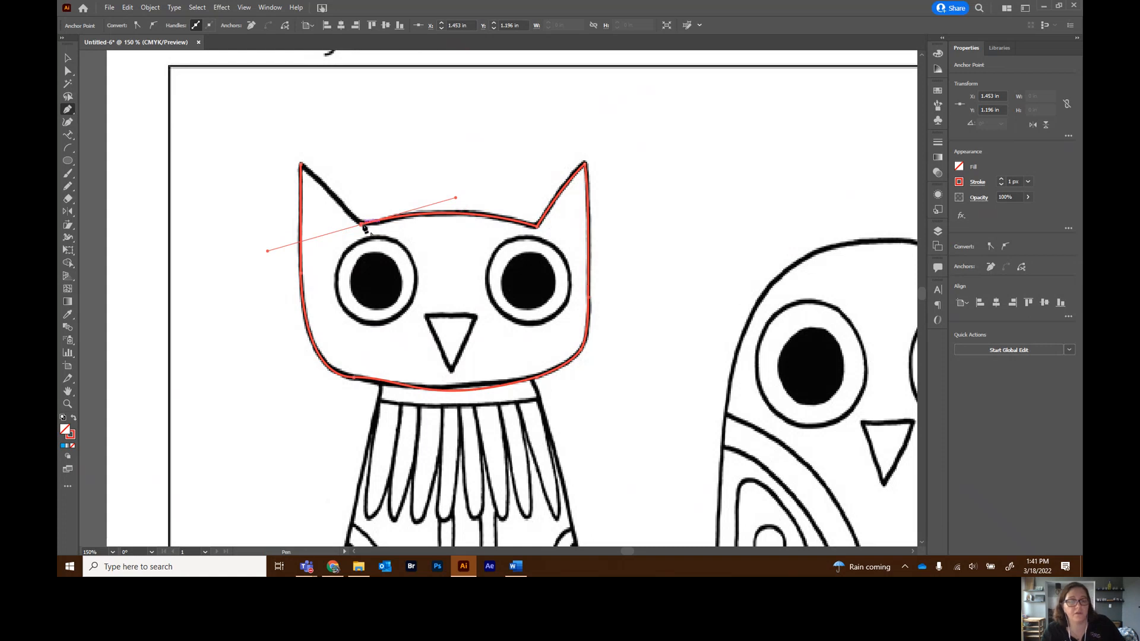
key("ctrl+z")
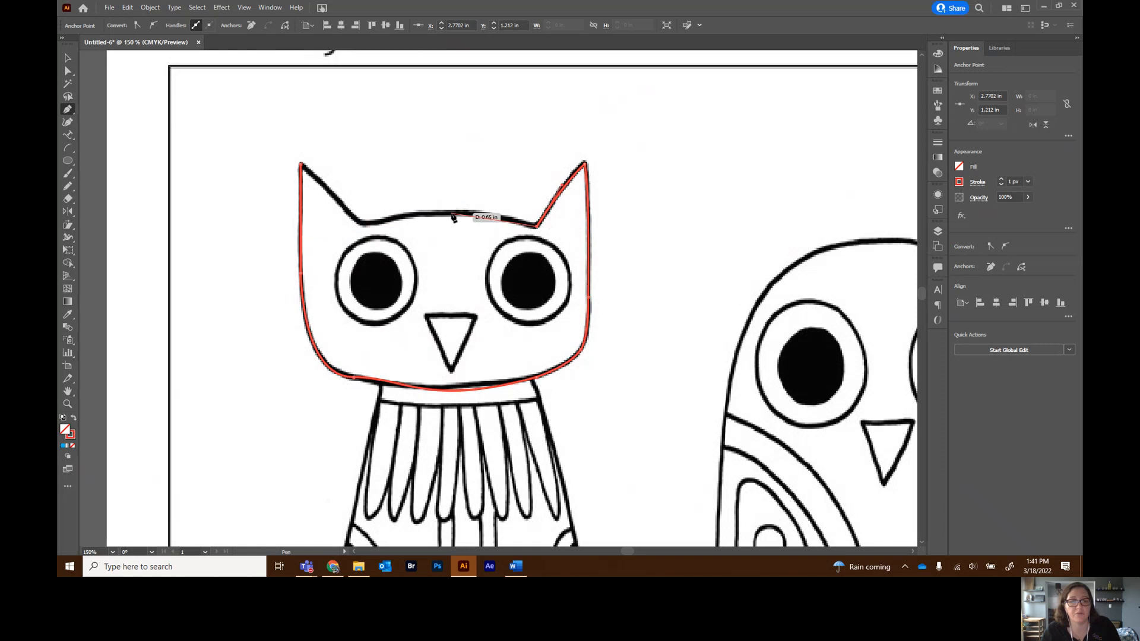
Trace the top of the head through a smooth midpoint to the left ear's base, and close the path at the ear tip
left_click_drag(452, 216, 412, 217)
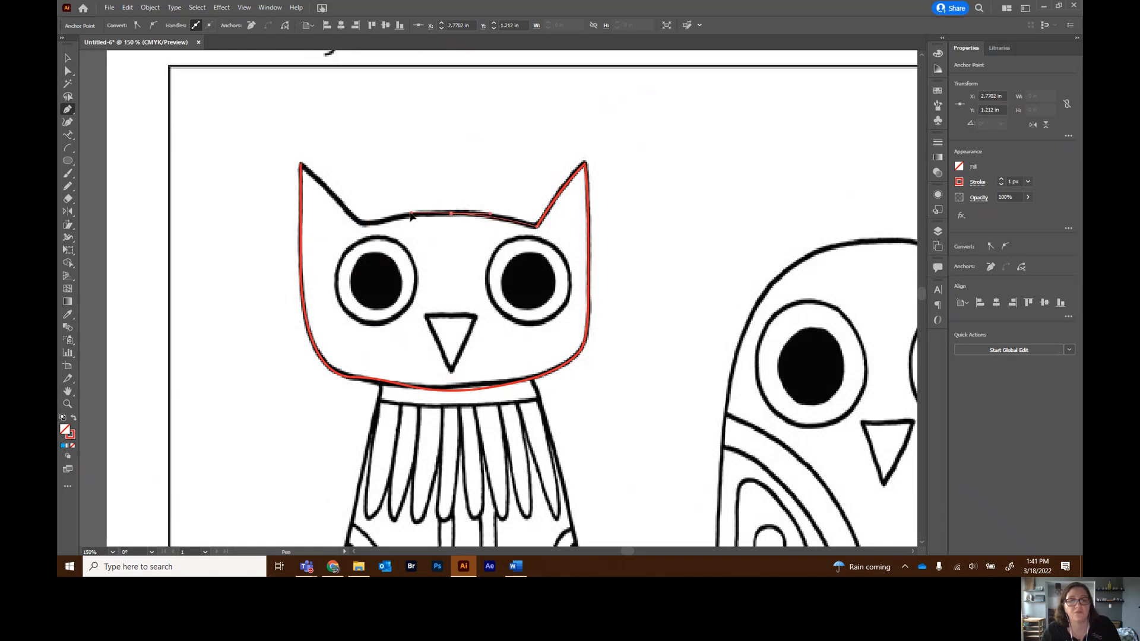
left_click(366, 228)
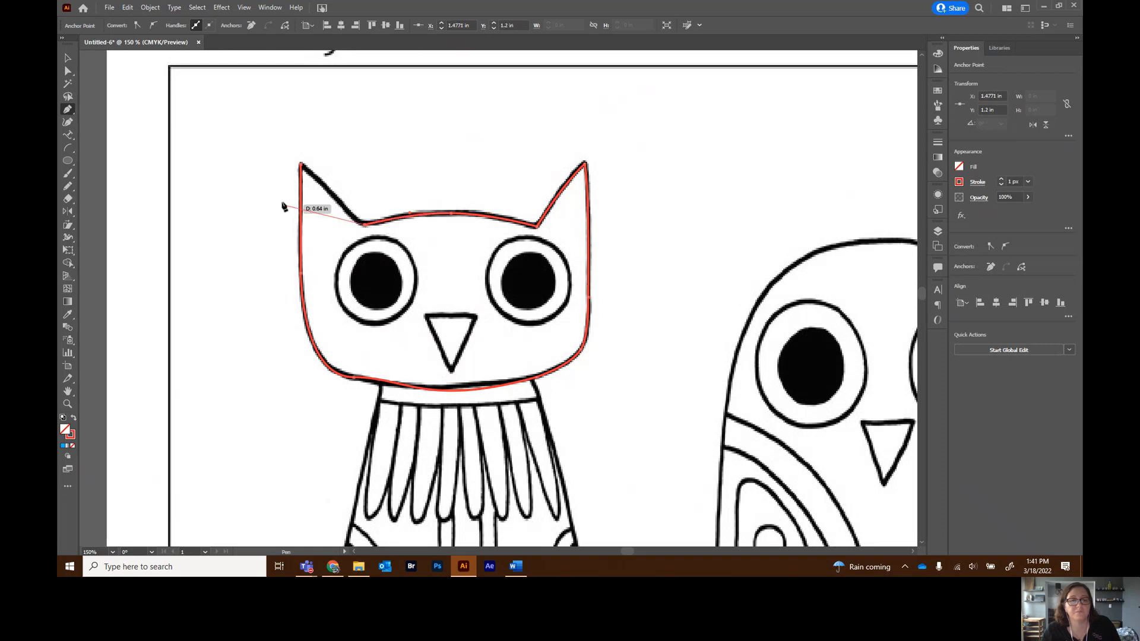
left_click(303, 166)
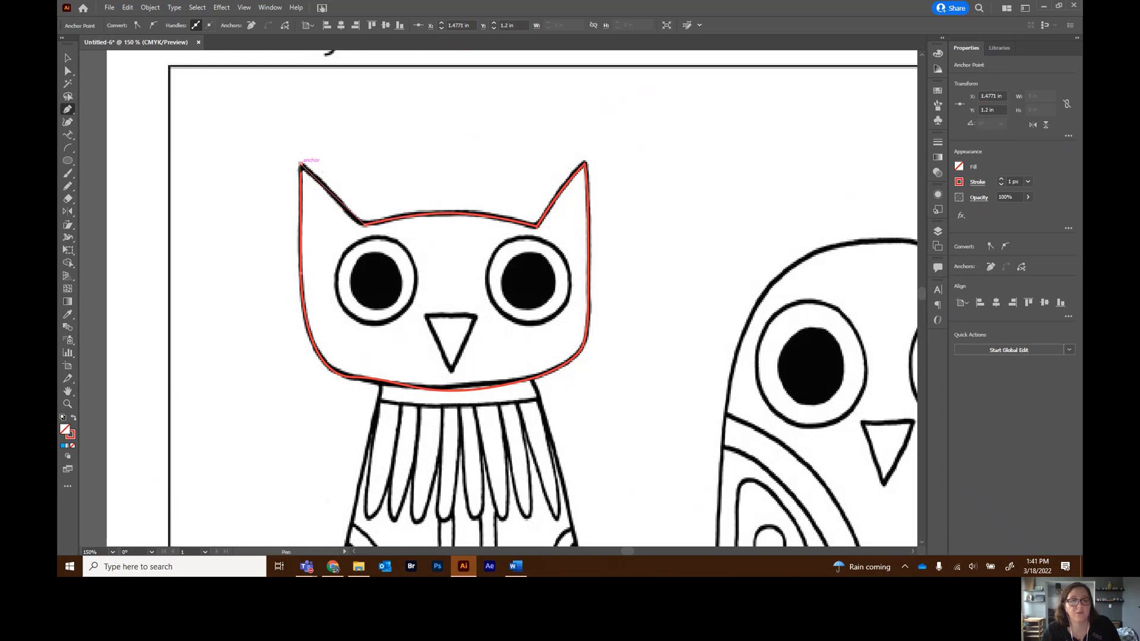
left_click(301, 168)
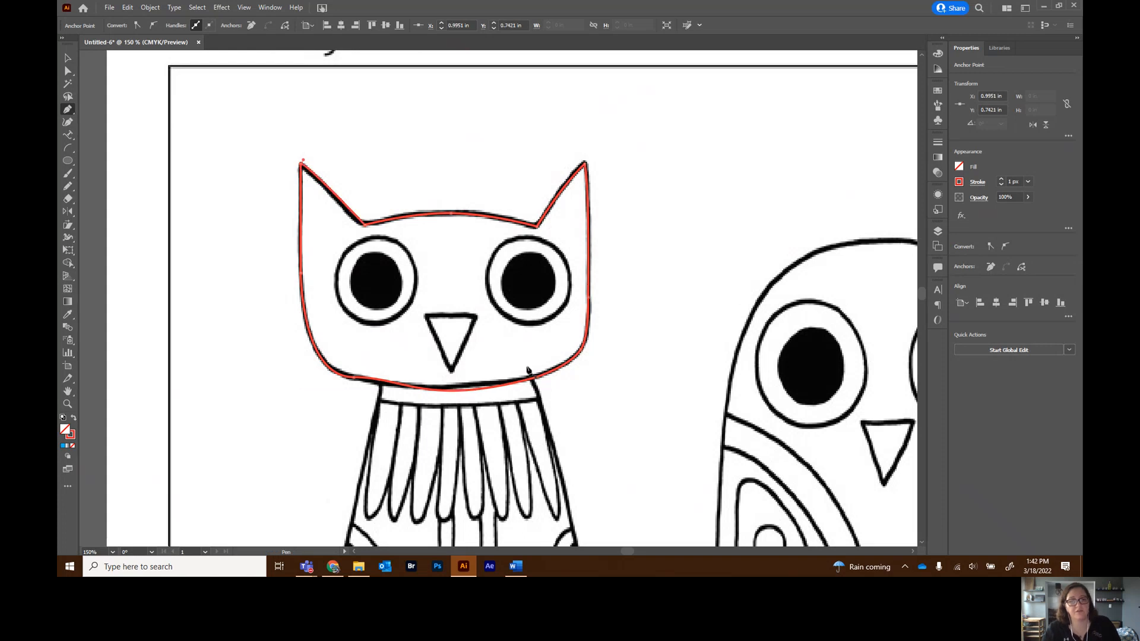
Hide Layer 1 with the owl image to check the traced head outline
left_click(939, 232)
left_click(807, 256)
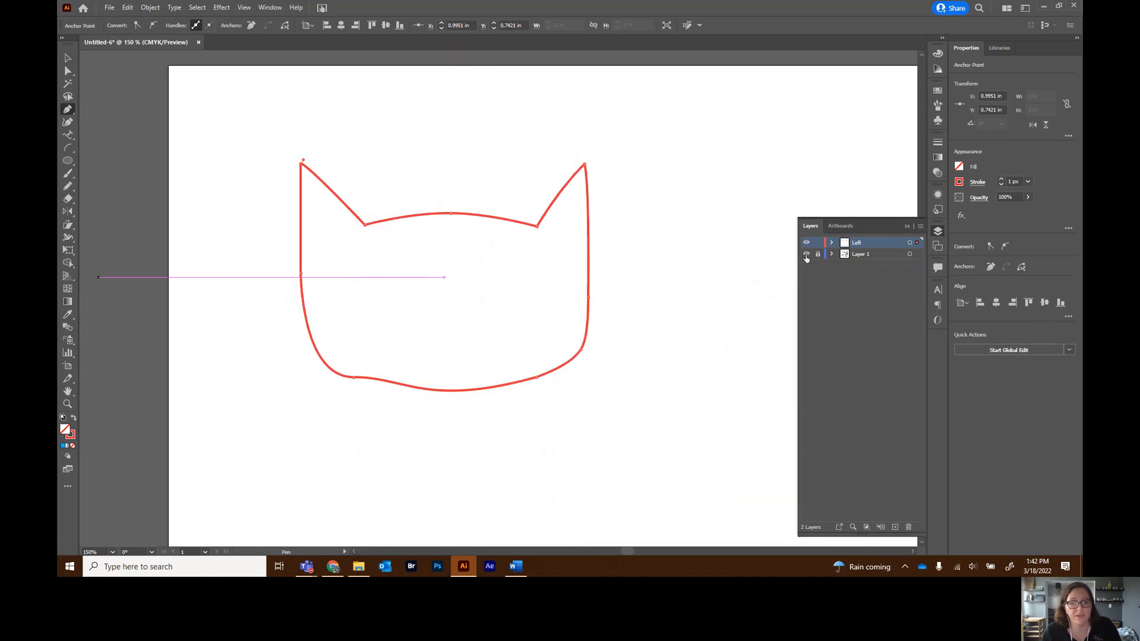
Show Layer 1 again and adjust the direction handles at the lower-left chin anchor so the curve follows the owl's outline
left_click(806, 255)
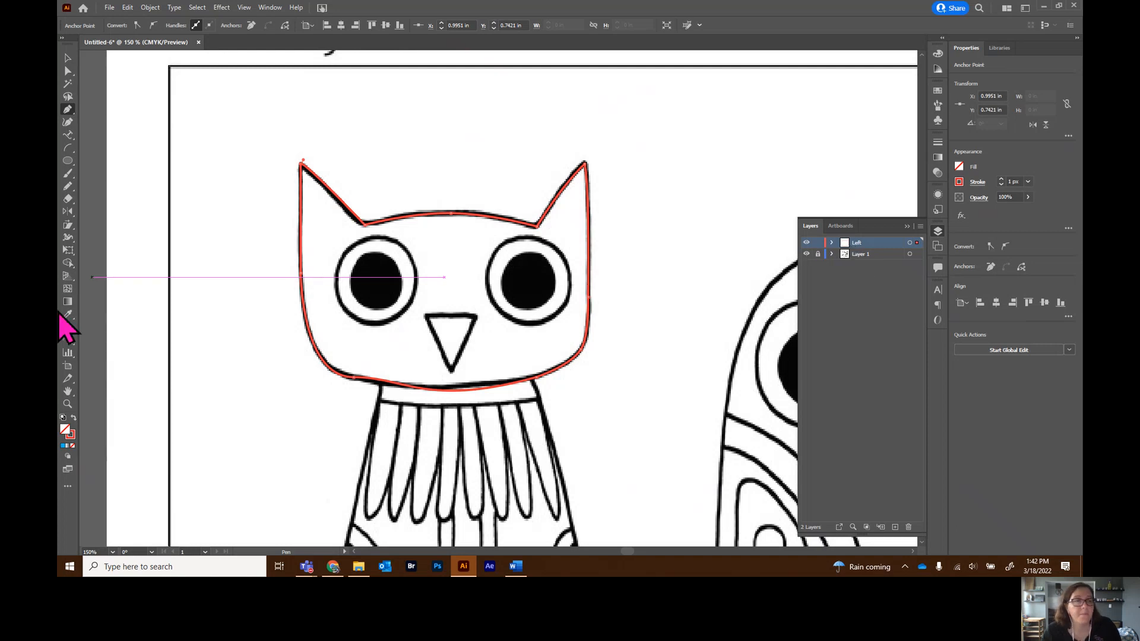
left_click(68, 71)
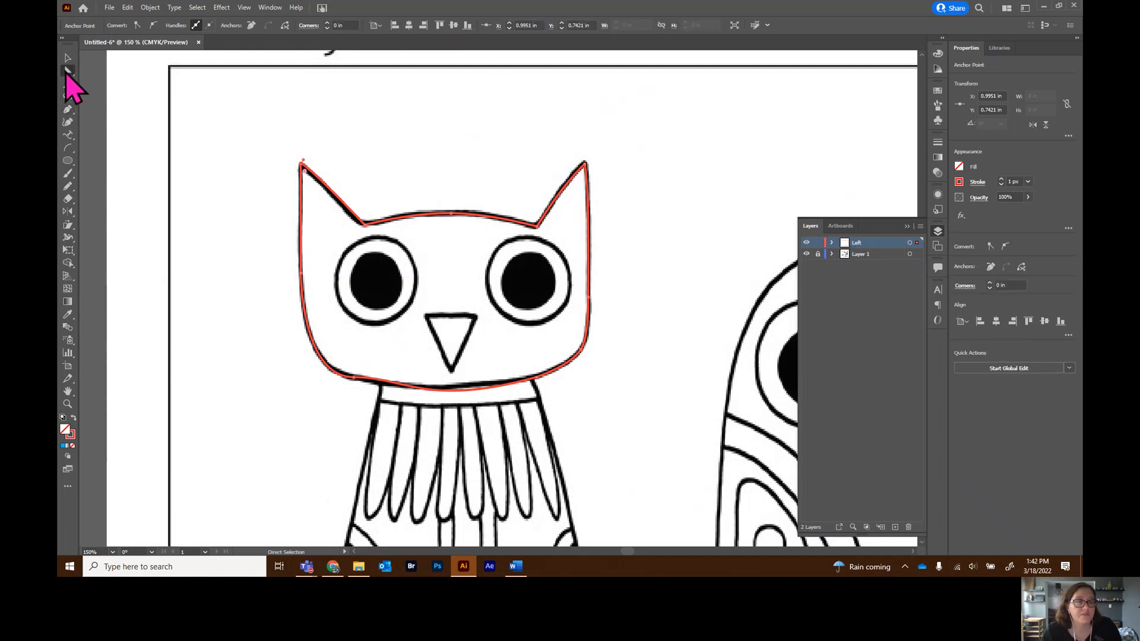
left_click(353, 378)
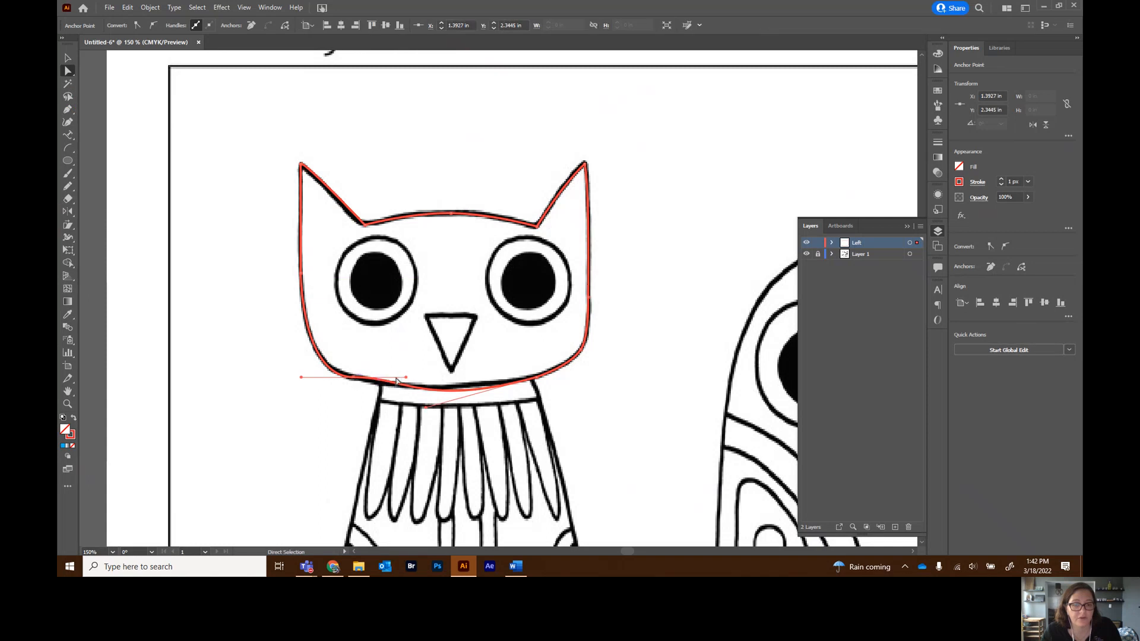
mouse_move(405, 378)
left_mouse_down()
mouse_move(423, 404)
mouse_move(404, 390)
left_mouse_up()
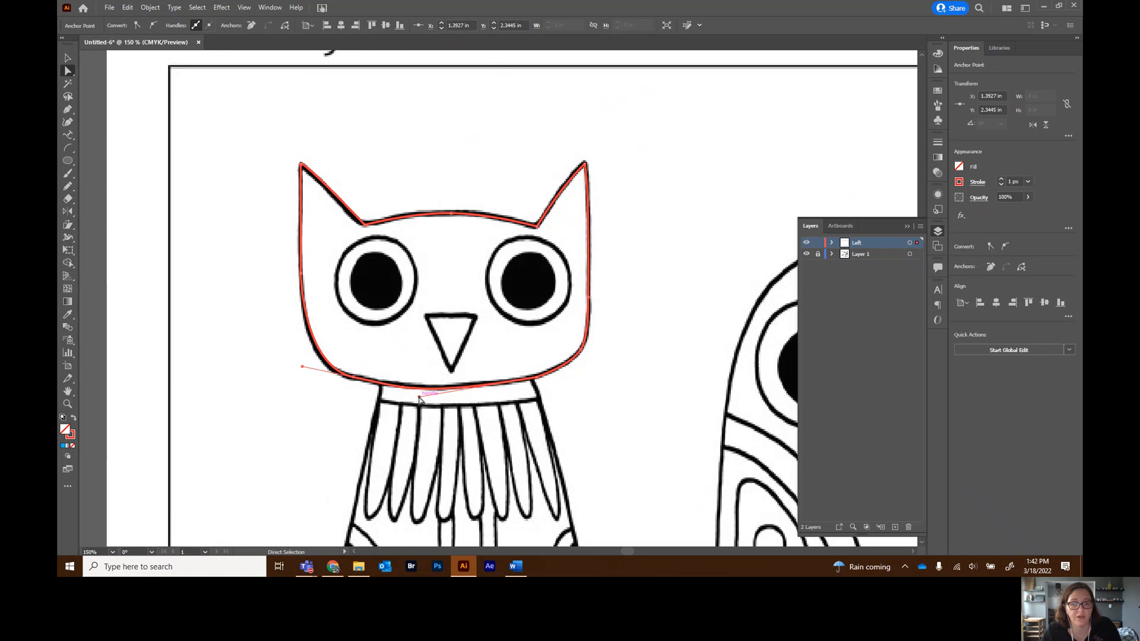
left_click_drag(419, 397, 418, 394)
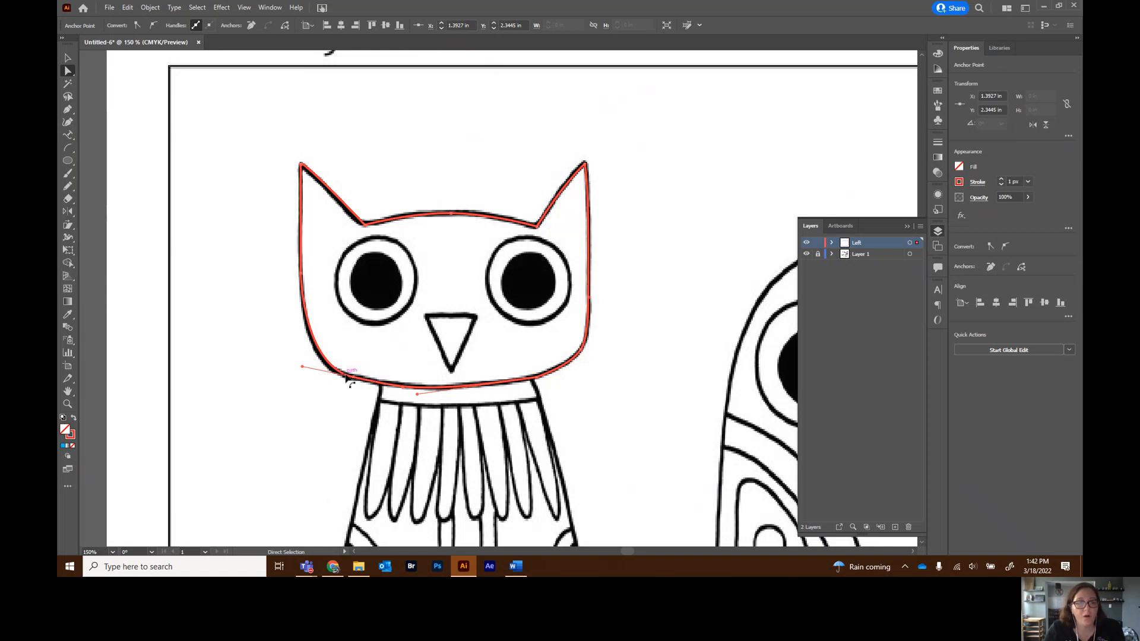
left_click(153, 25)
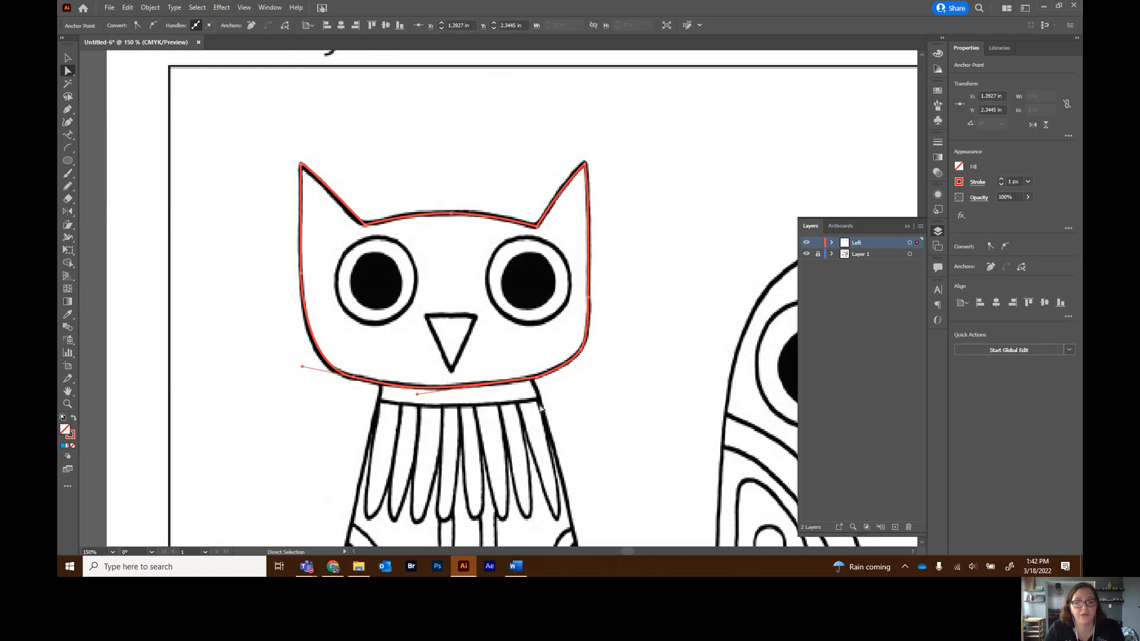
left_click(614, 404)
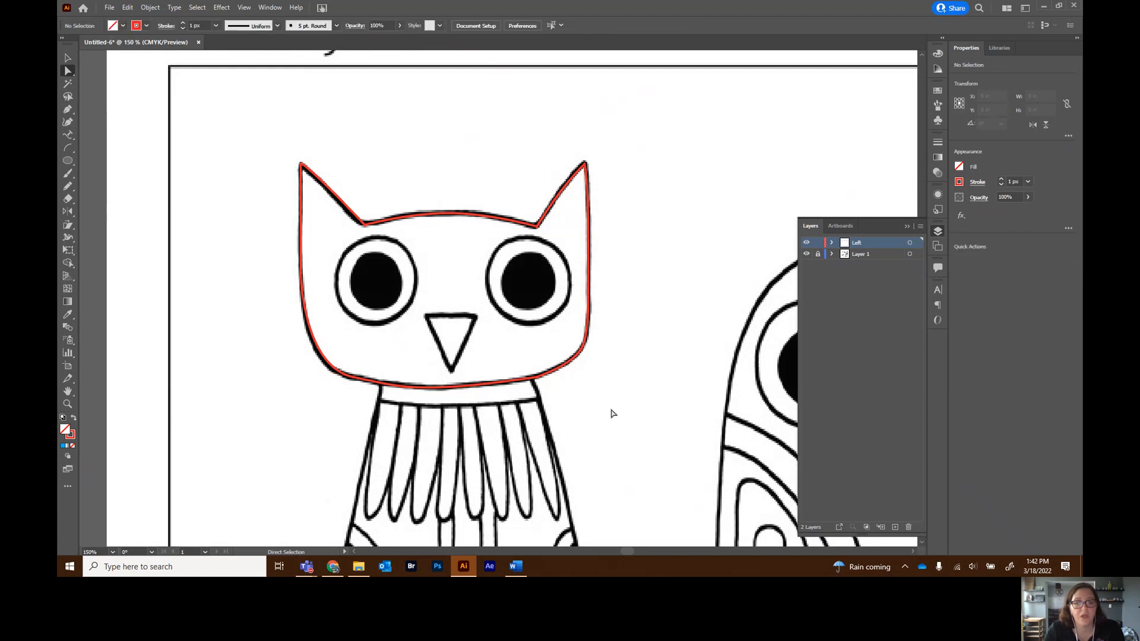
scroll(552, 365, "down", 2)
scroll(552, 365, "down", 2)
scroll(555, 368, "up", 3)
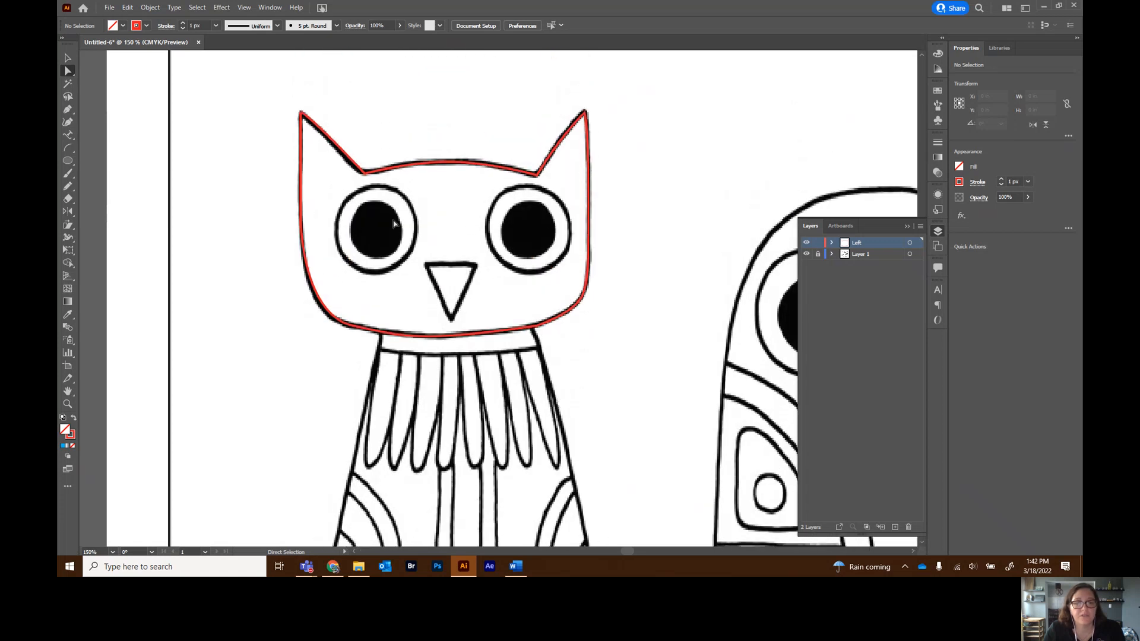
left_click(959, 167)
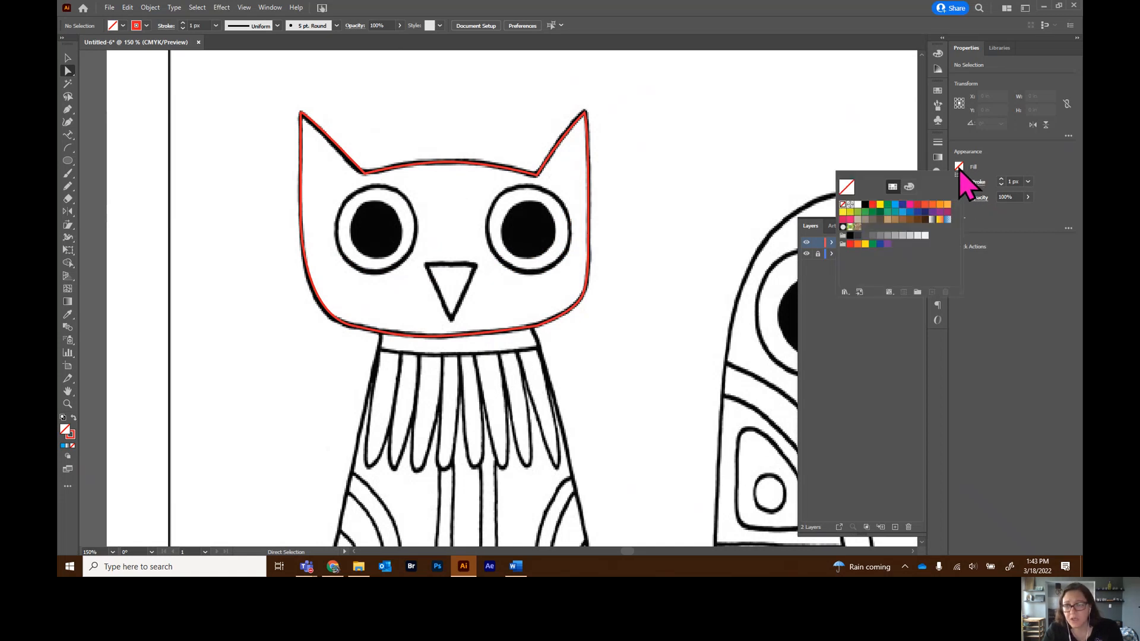
left_click(910, 212)
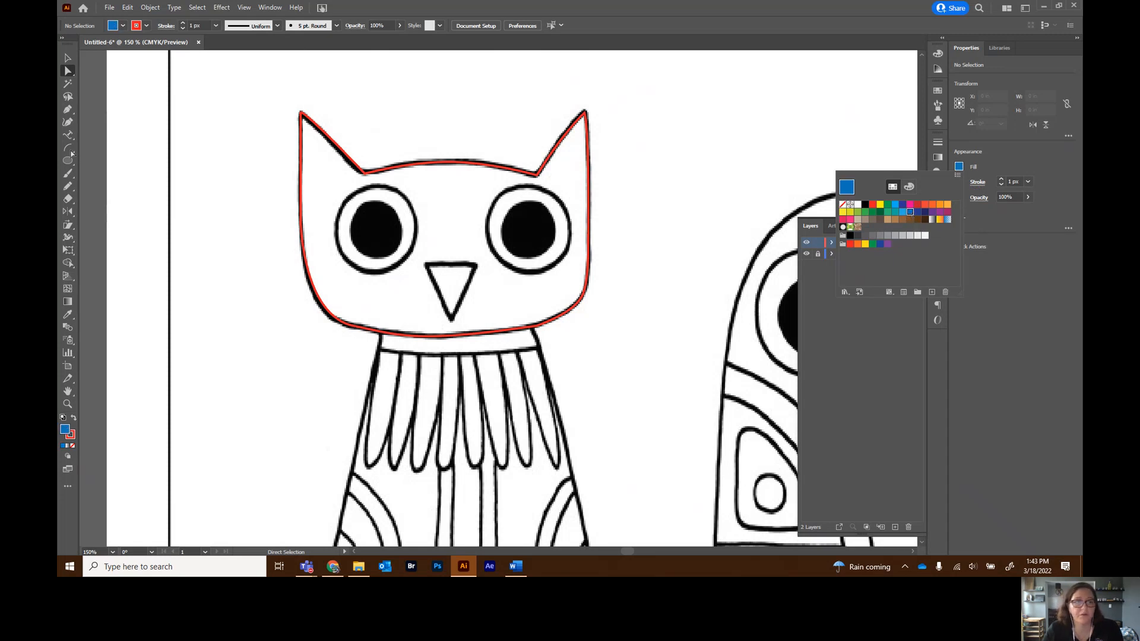
left_click(67, 58)
left_click(302, 201)
left_click(559, 230)
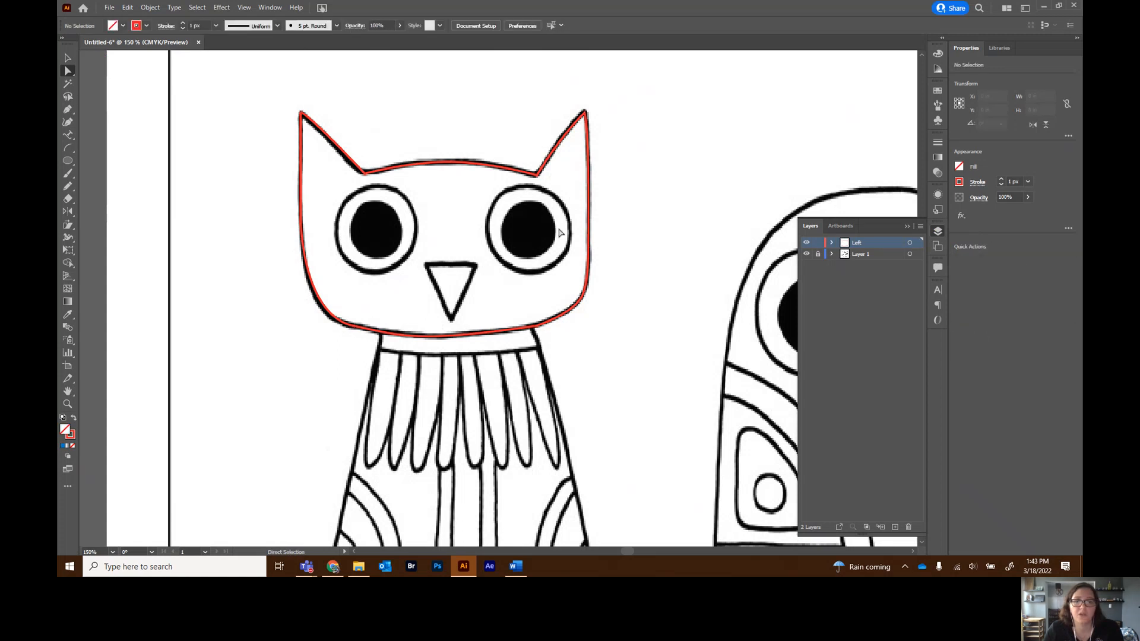
left_click(473, 160)
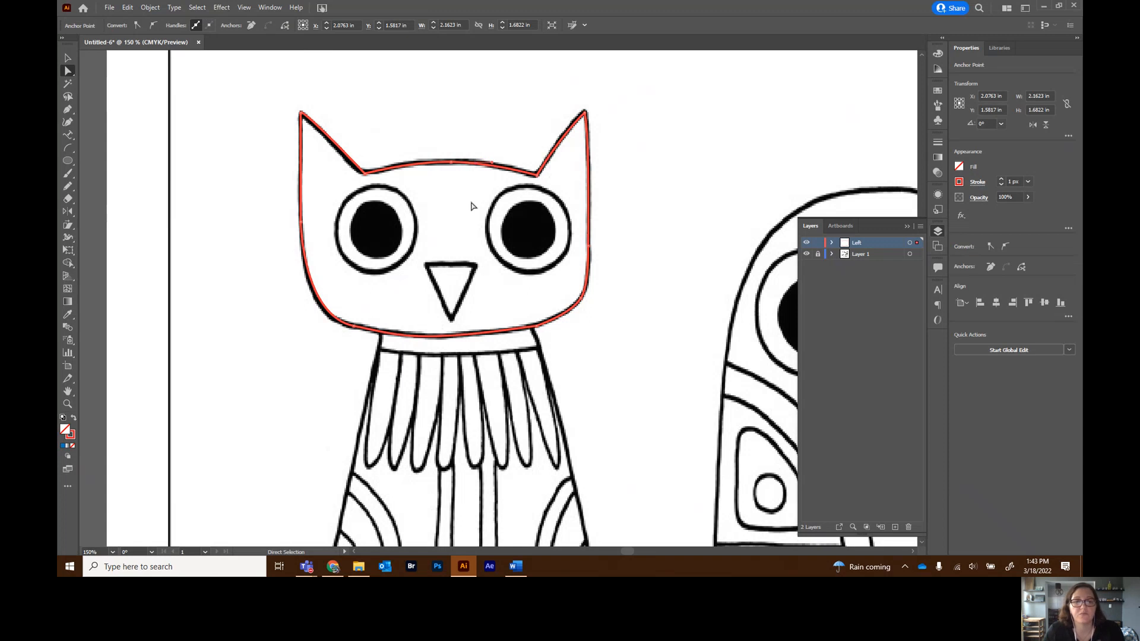
left_click(457, 182)
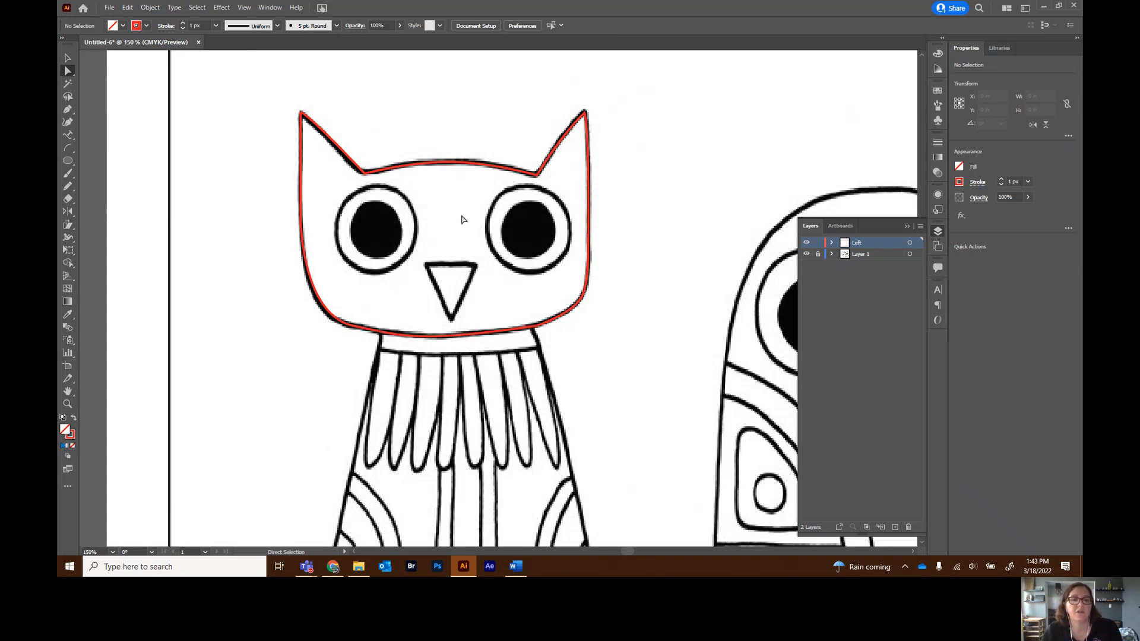
Select the midpoint anchor at the top of the head and give the traced head path a blue fill
left_click(453, 162)
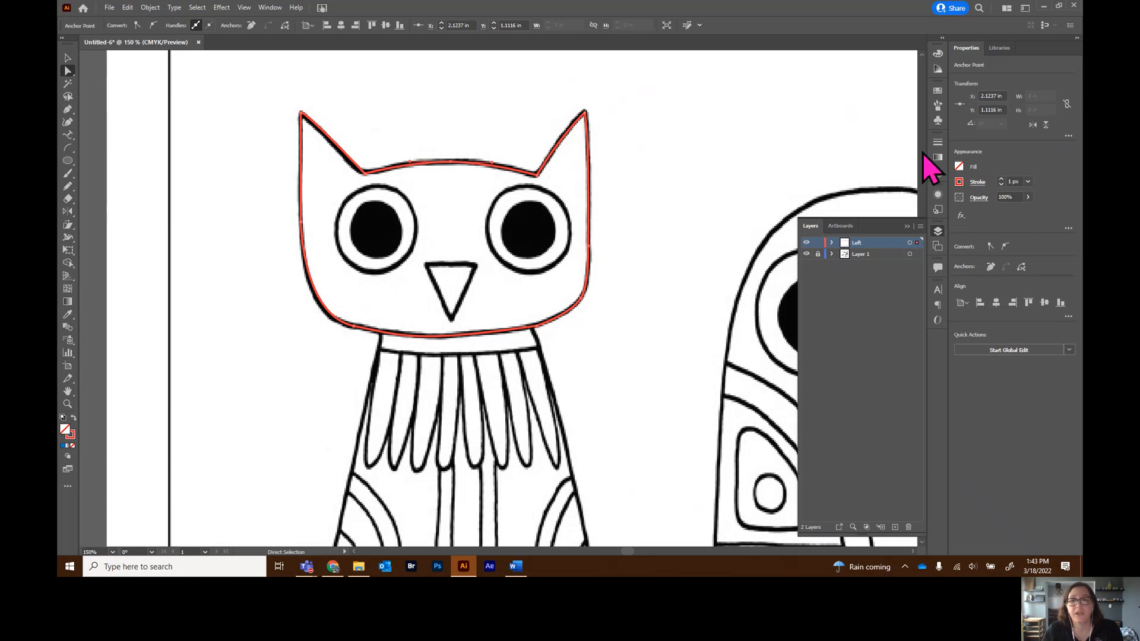
left_click(959, 167)
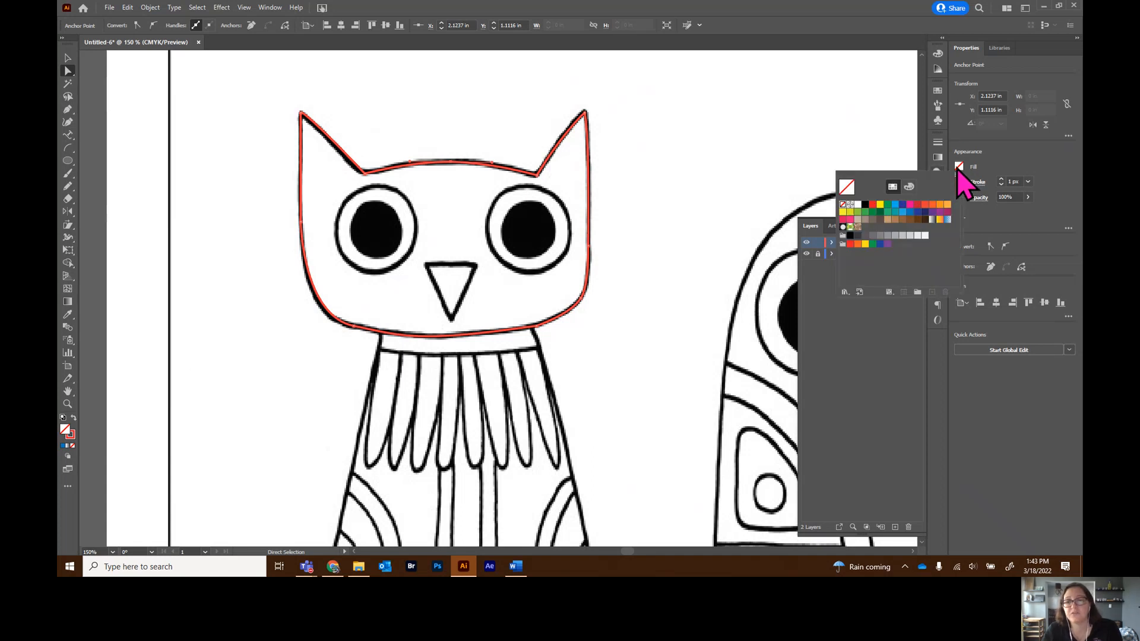
left_click(911, 213)
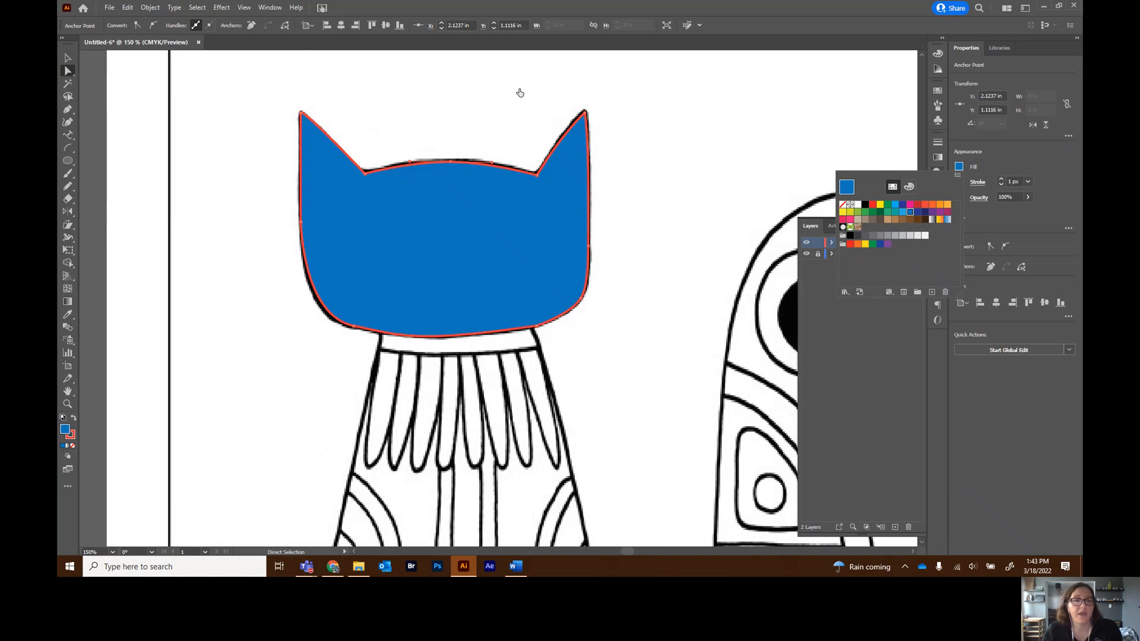
Select the whole head path and change its stroke color to black
left_click(70, 71)
left_click(185, 145)
left_click(314, 224)
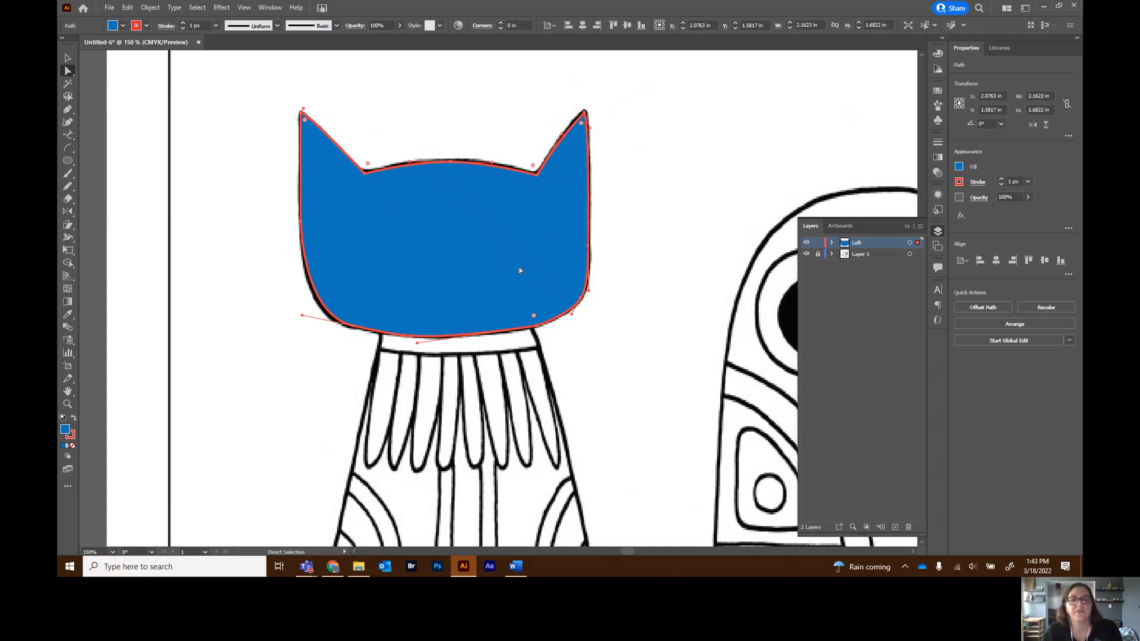
left_click(959, 182)
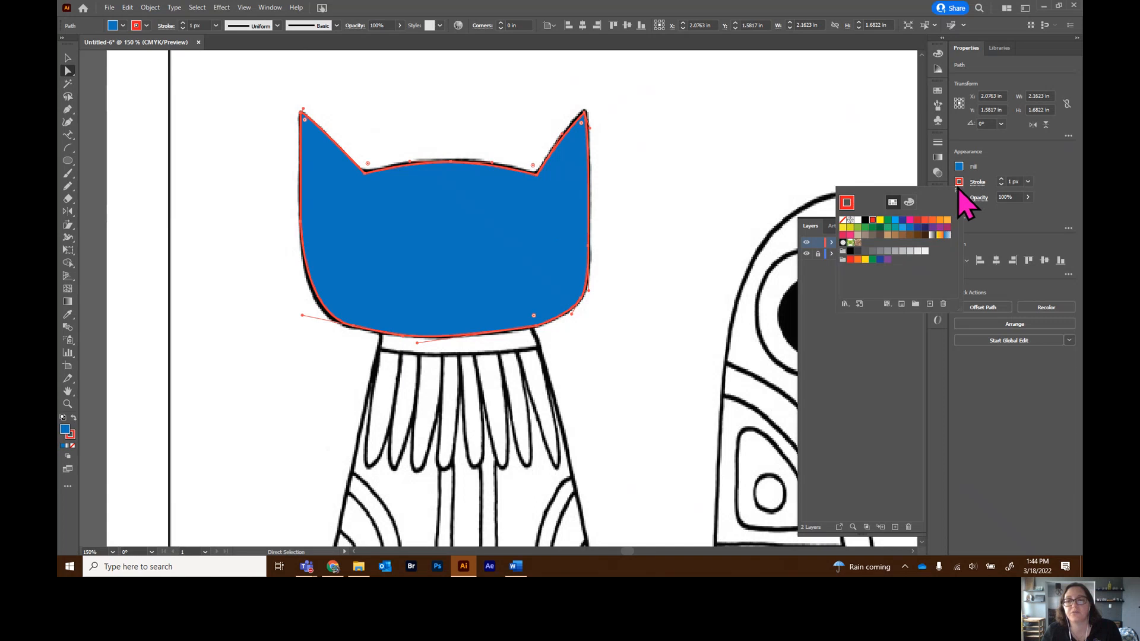
left_click(843, 220)
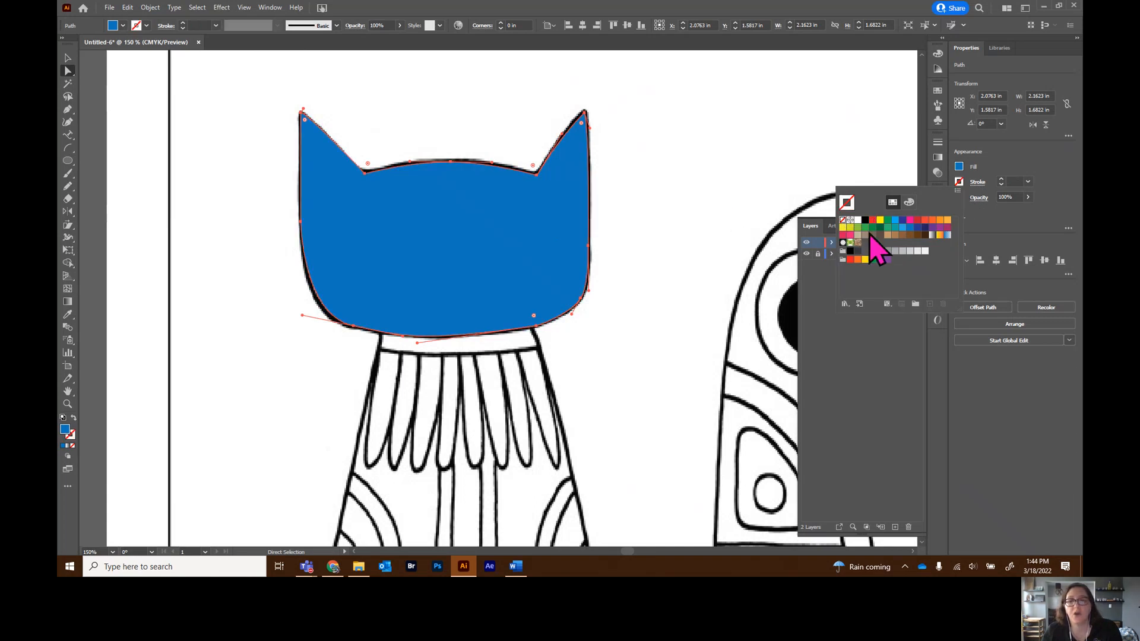
left_click(866, 221)
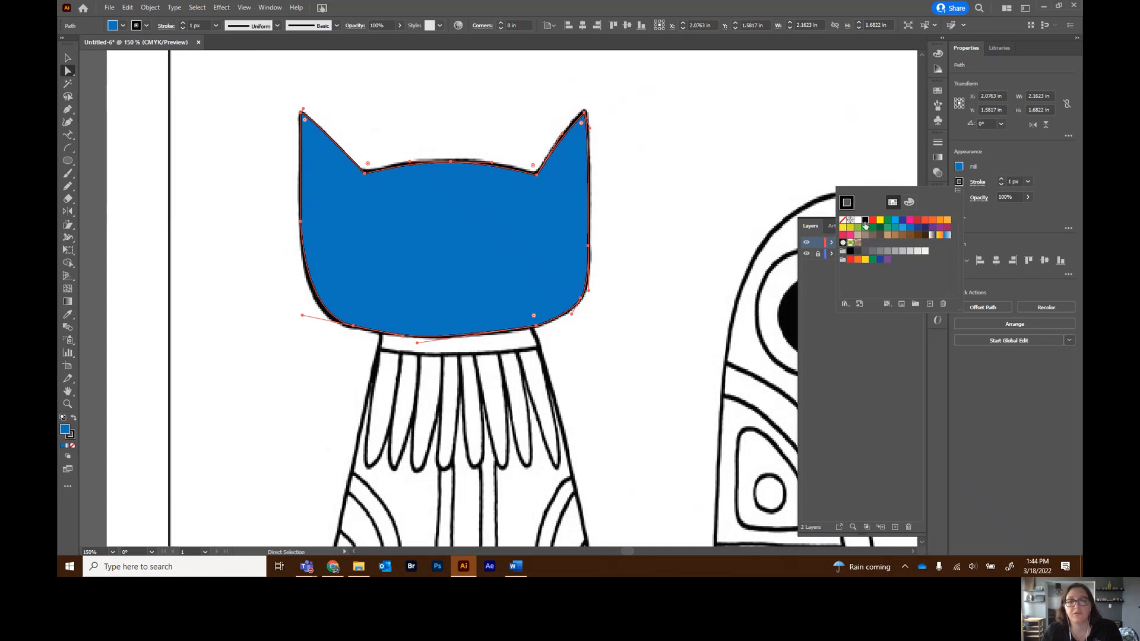
left_click(849, 154)
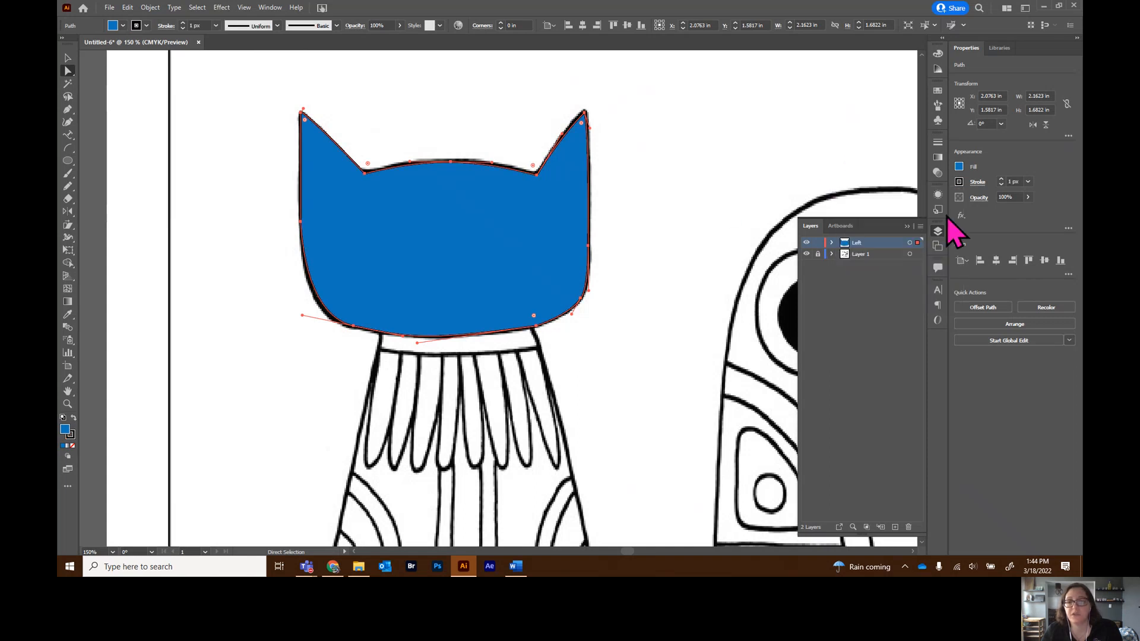
Hide and reshow Layer 1 to check the blue head, and hide the head path inside the Left layer
left_click(806, 255)
left_click(704, 234)
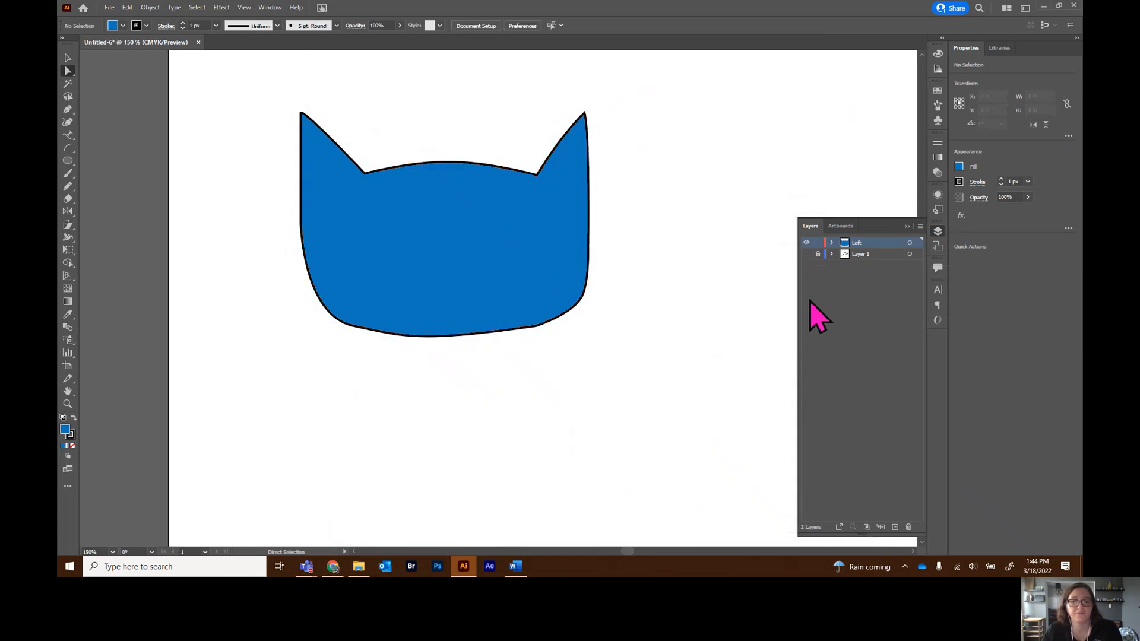
left_click(806, 255)
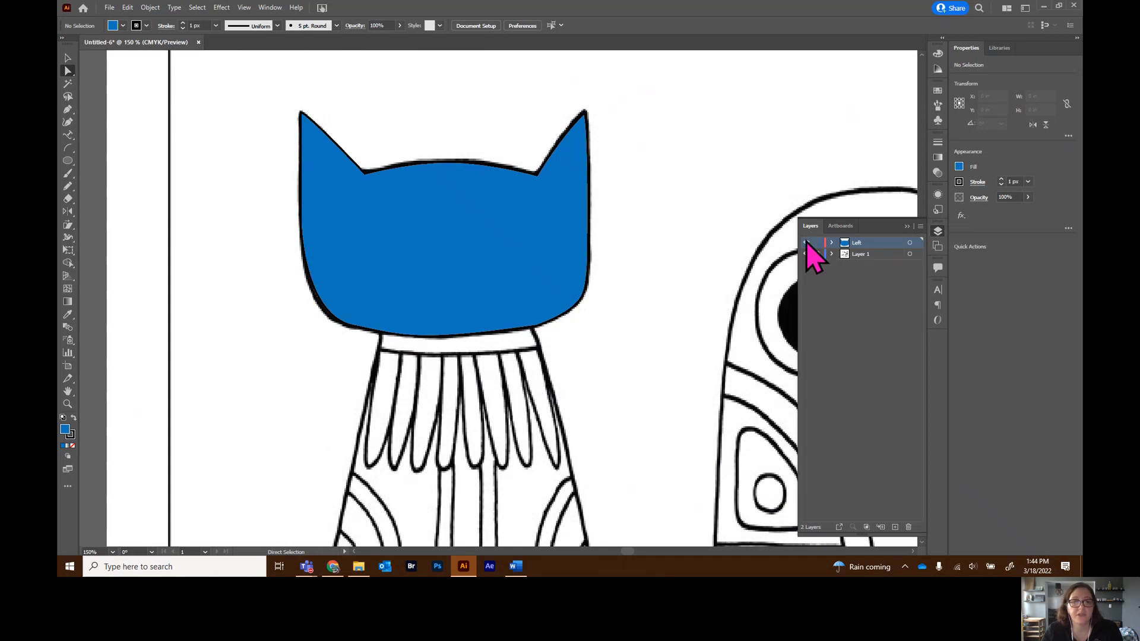
left_click(832, 244)
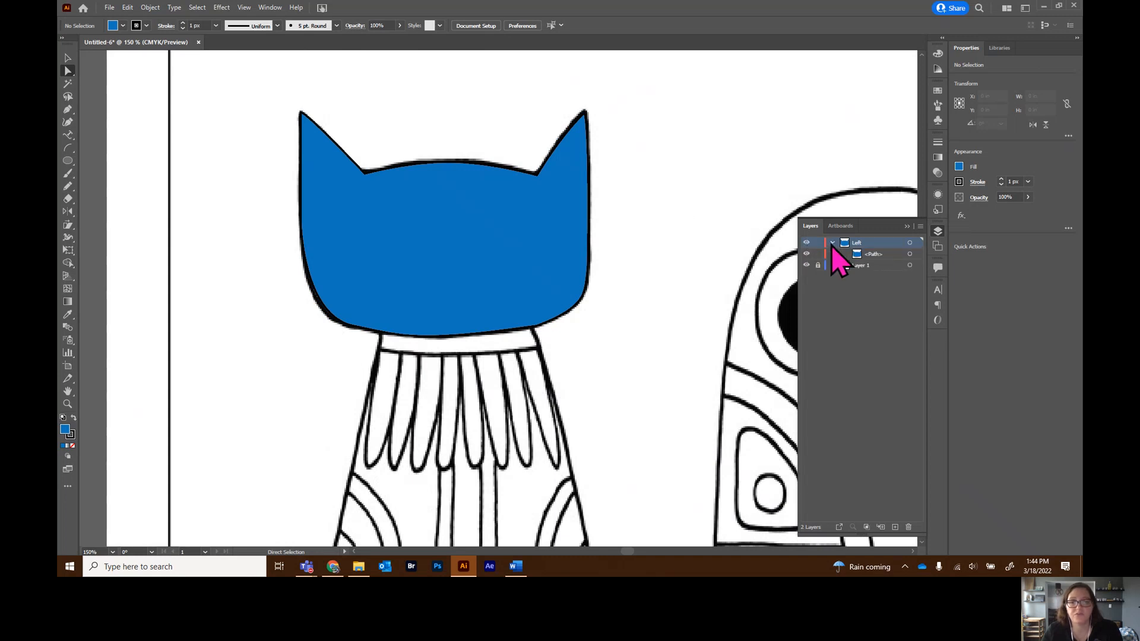
left_click(806, 255)
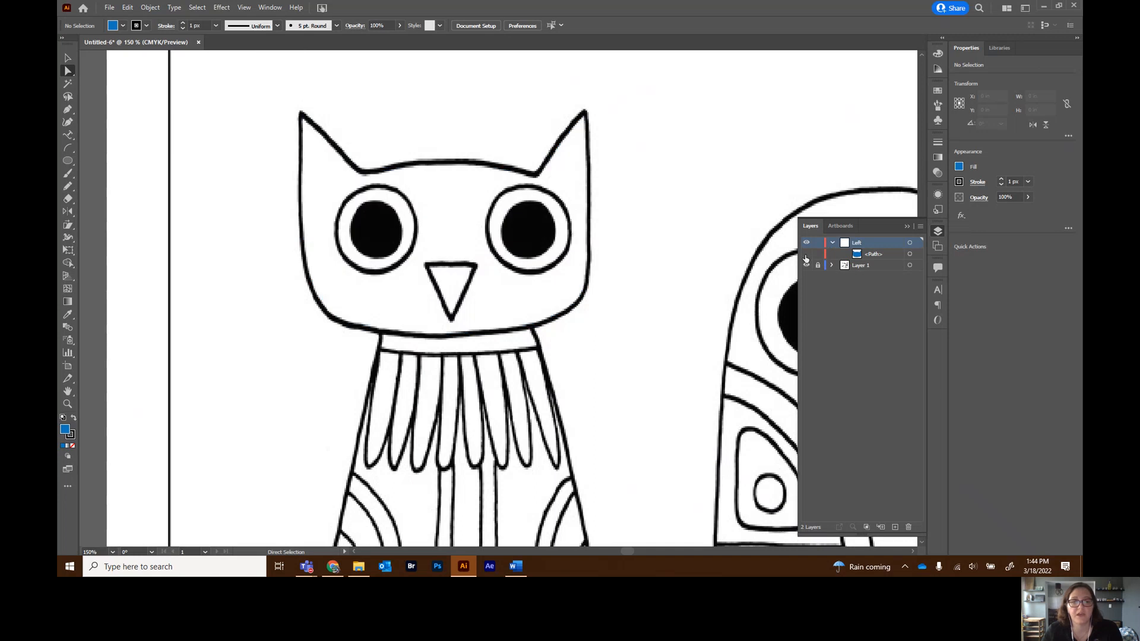
Show the rulers and place a horizontal guide at the top and a vertical guide at the left edge of the owl's left eye
left_click_drag(69, 162, 116, 187)
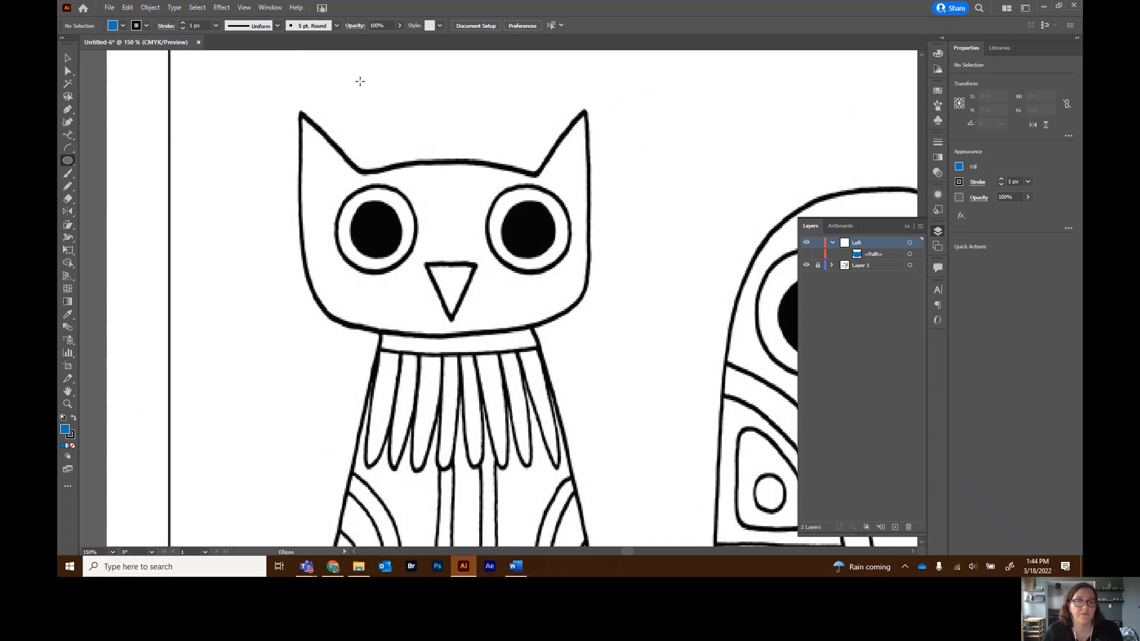
left_click(245, 9)
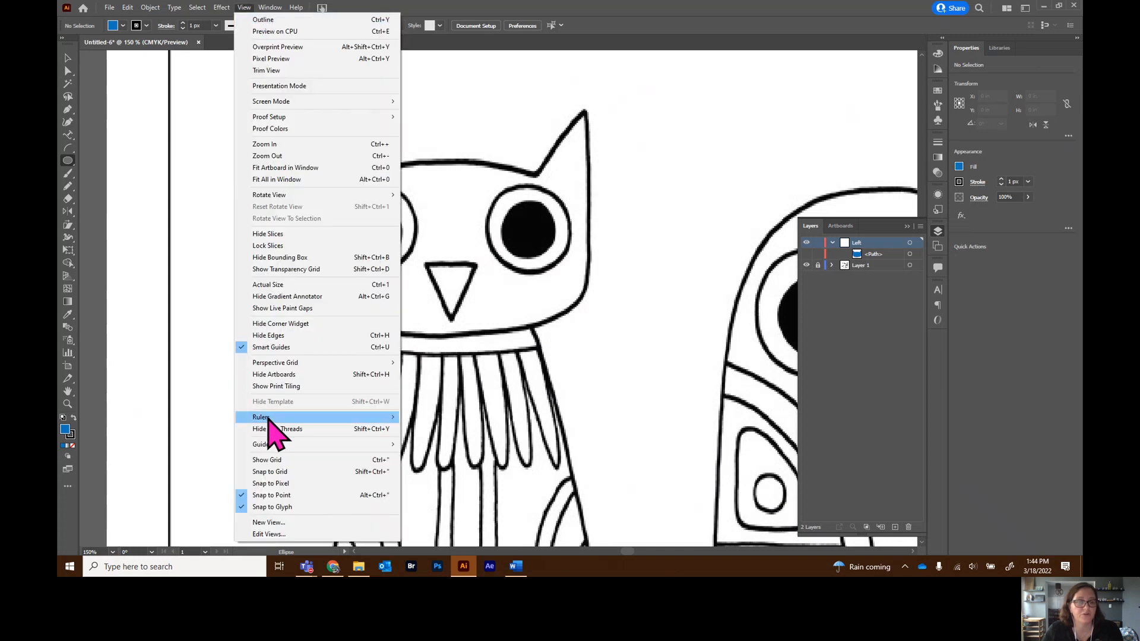
mouse_move(269, 419)
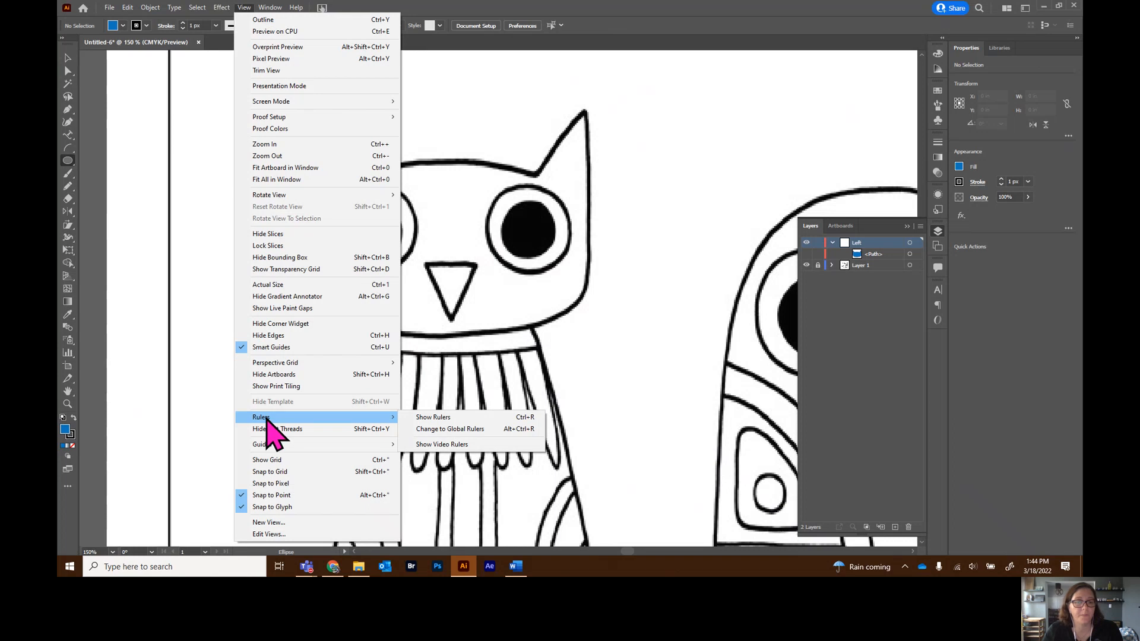
left_click(425, 418)
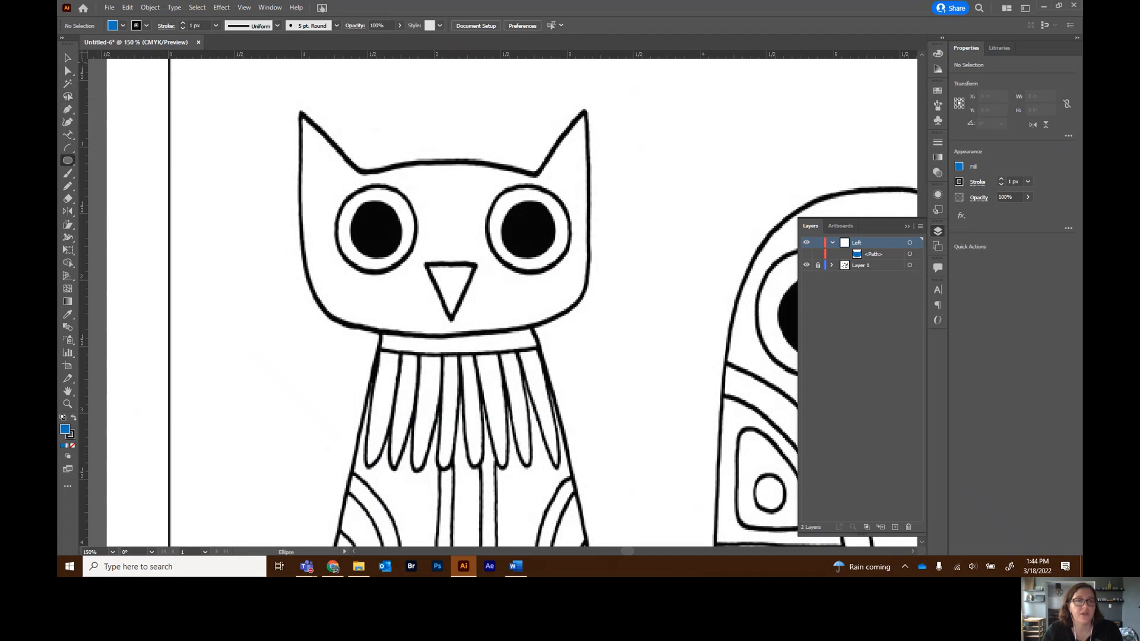
left_click(67, 58)
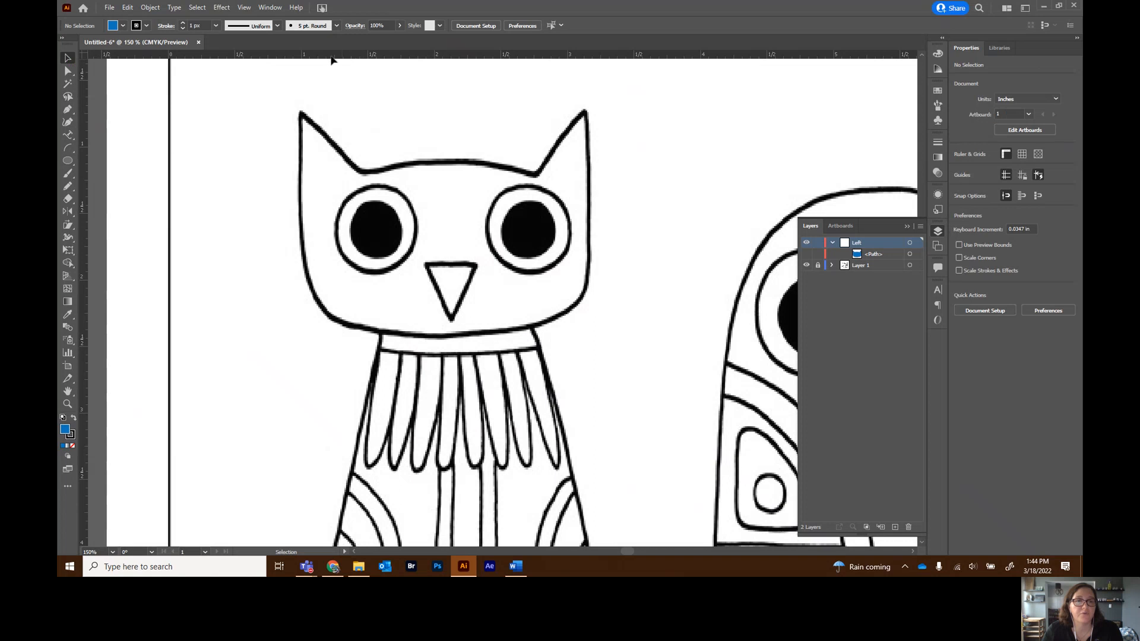
left_click_drag(344, 62, 339, 185)
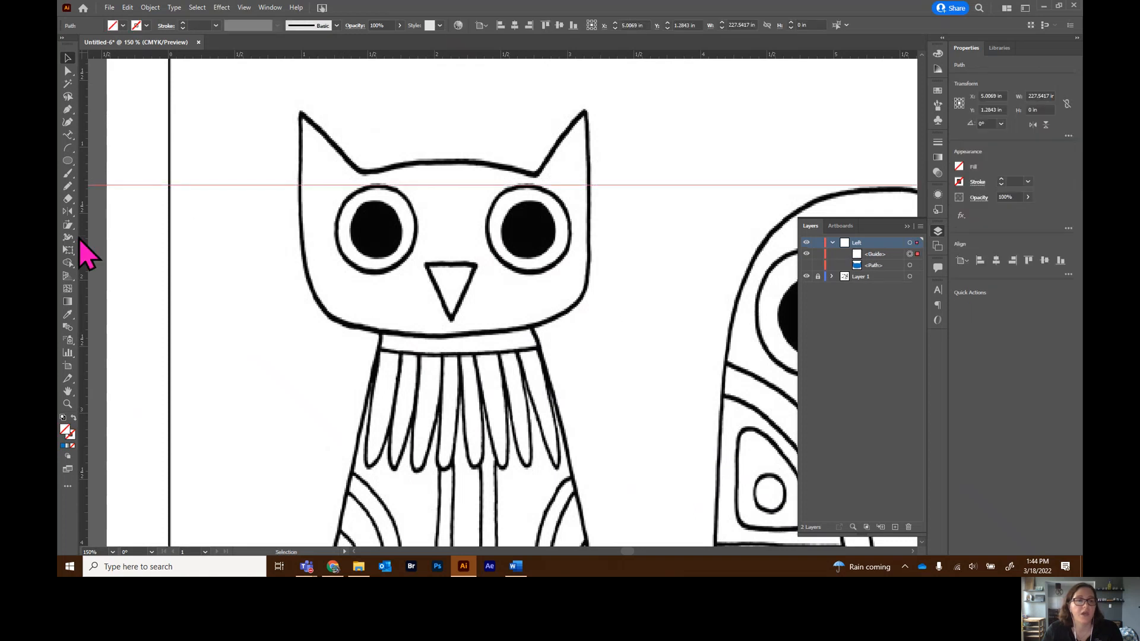
left_click_drag(82, 244, 336, 242)
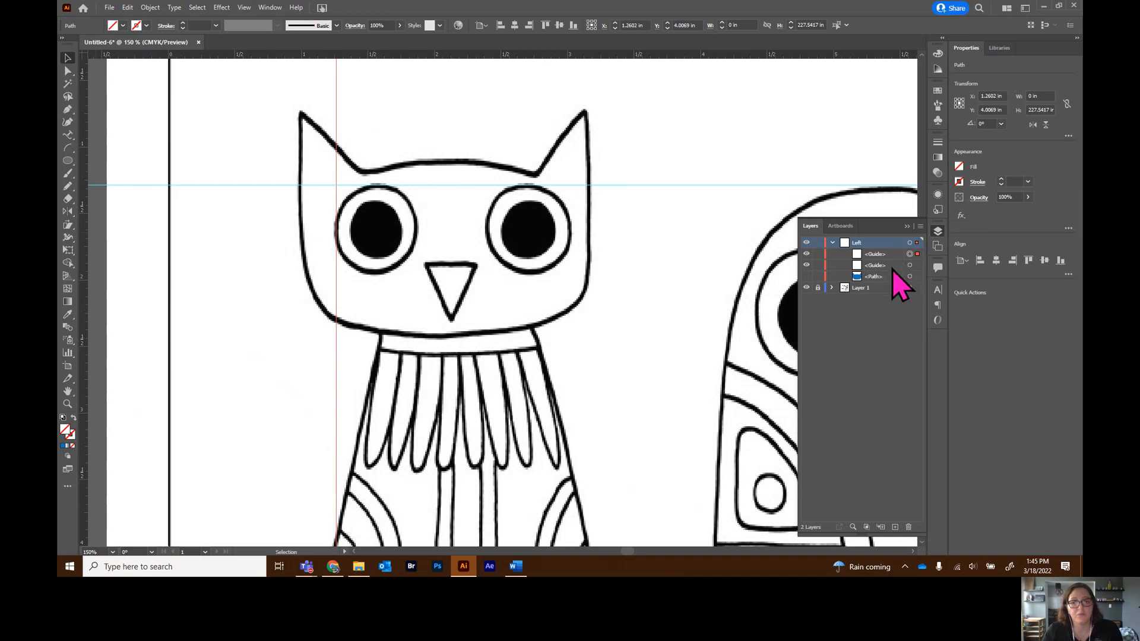
Draw an ellipse about 0.60 by 0.66 in from the guide intersection around the left eye, with default white fill and black stroke
left_click(68, 162)
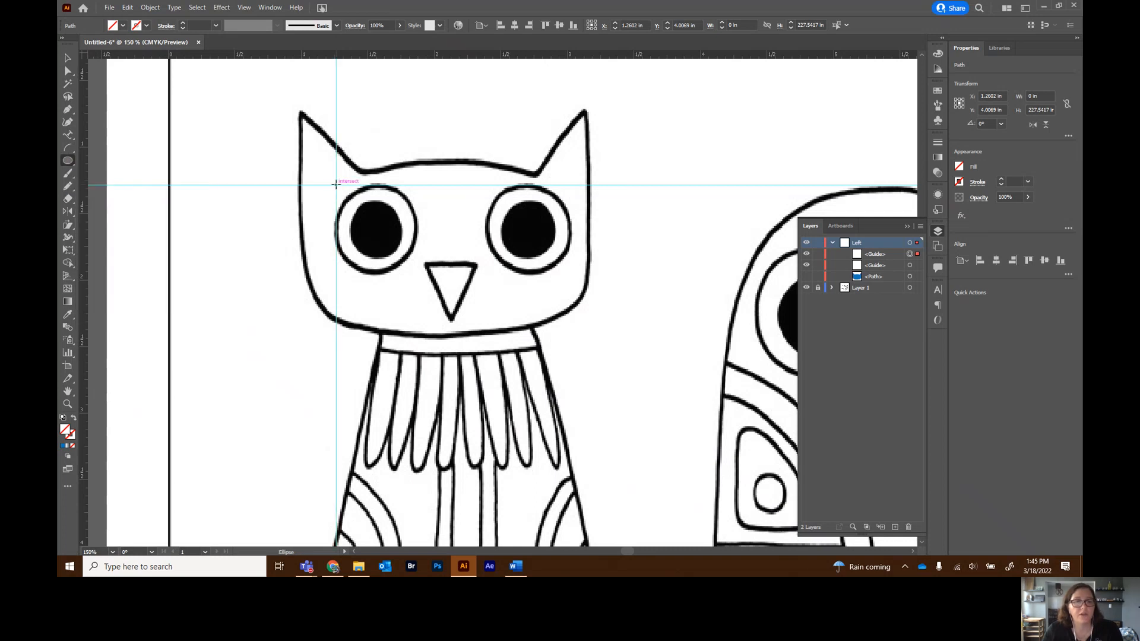
mouse_move(337, 184)
left_mouse_down()
mouse_move(364, 270)
mouse_move(416, 273)
left_mouse_up()
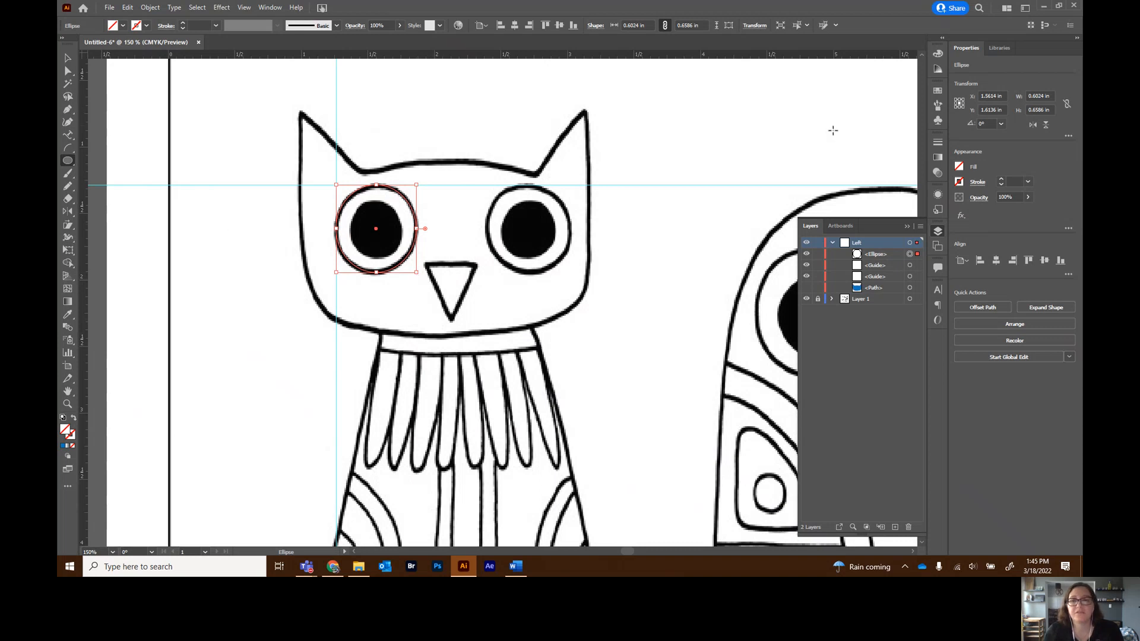
left_click(63, 419)
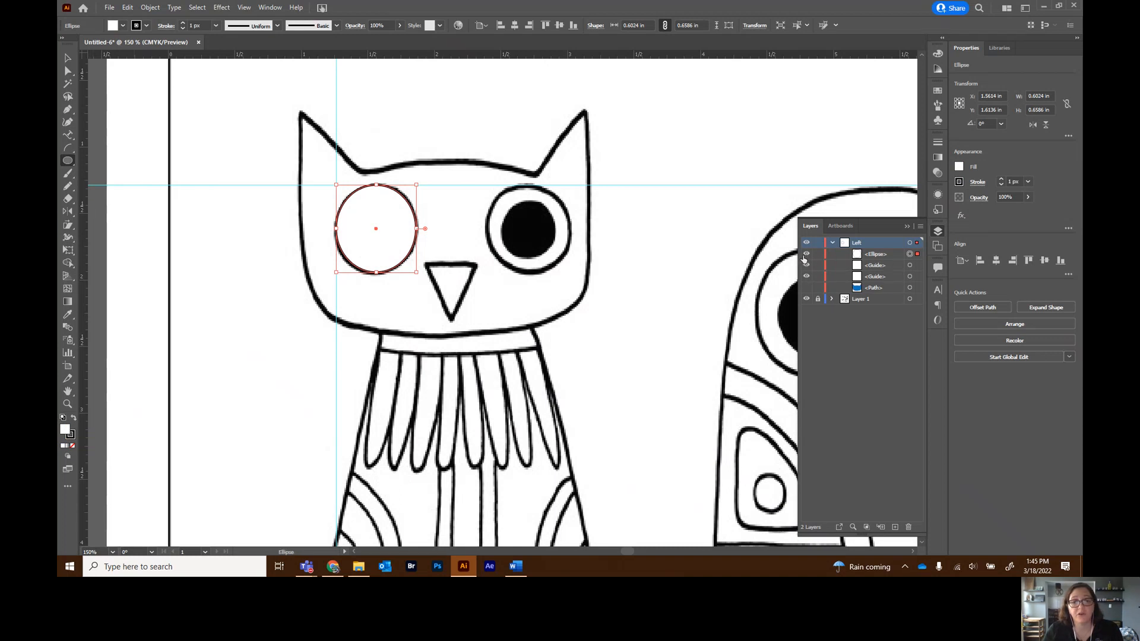
Hide the white eye ellipse and move the two guides to the top and left edges of the left eye's pupil
left_click(808, 255)
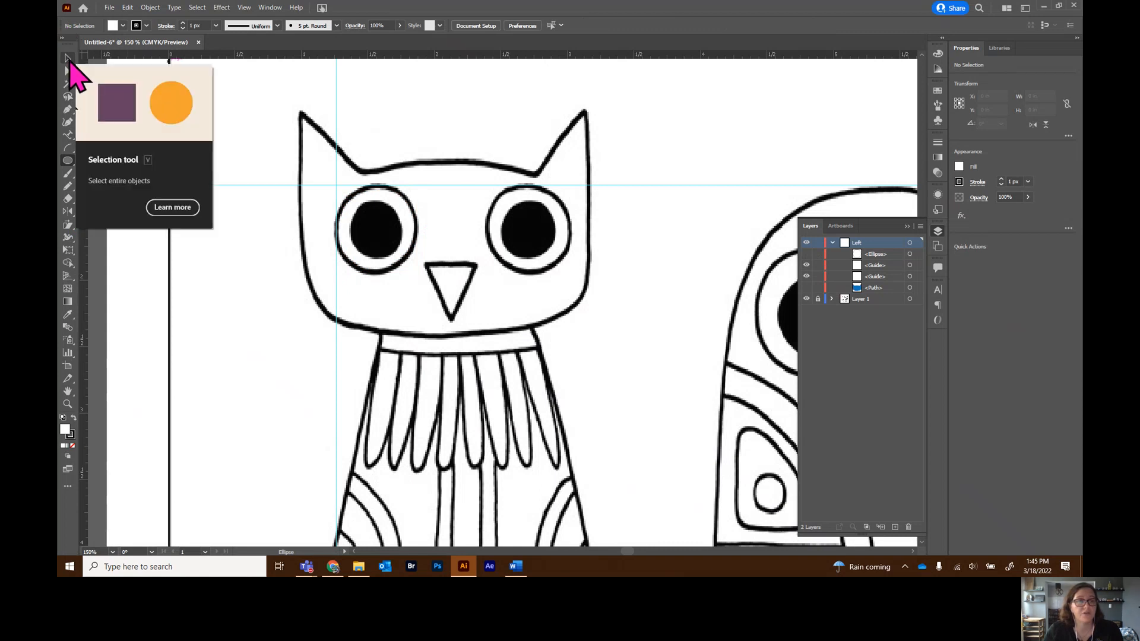
left_click(69, 59)
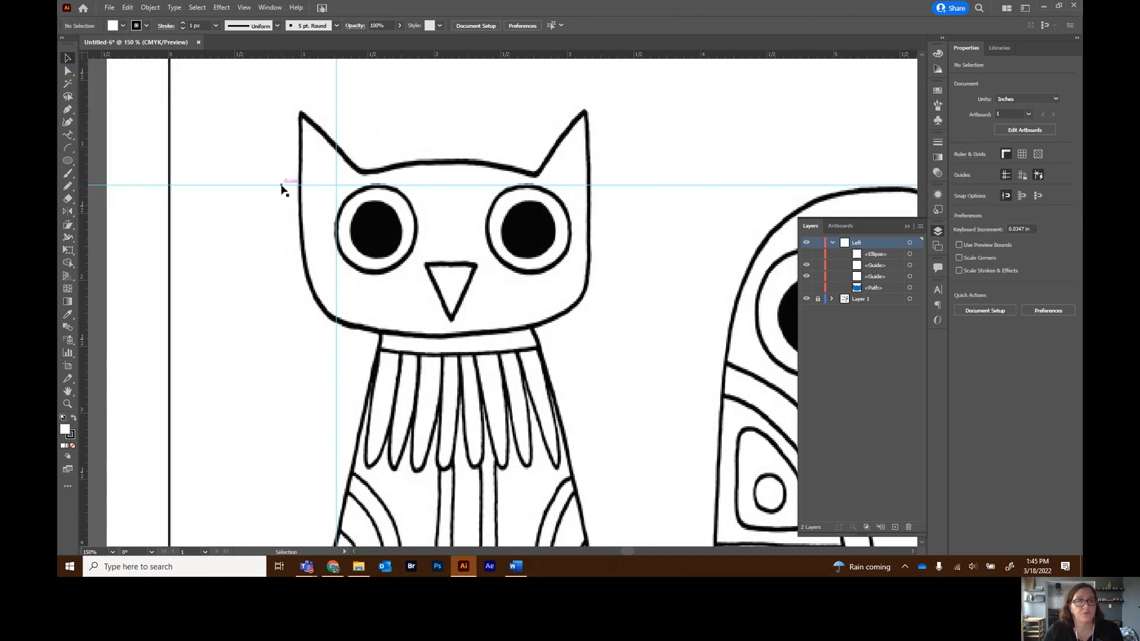
left_click_drag(282, 187, 284, 204)
left_click_drag(340, 232, 351, 238)
Draw a pupil ellipse about 0.39 by 0.43 in from the guide intersection, with a black fill and white stroke
left_click(69, 161)
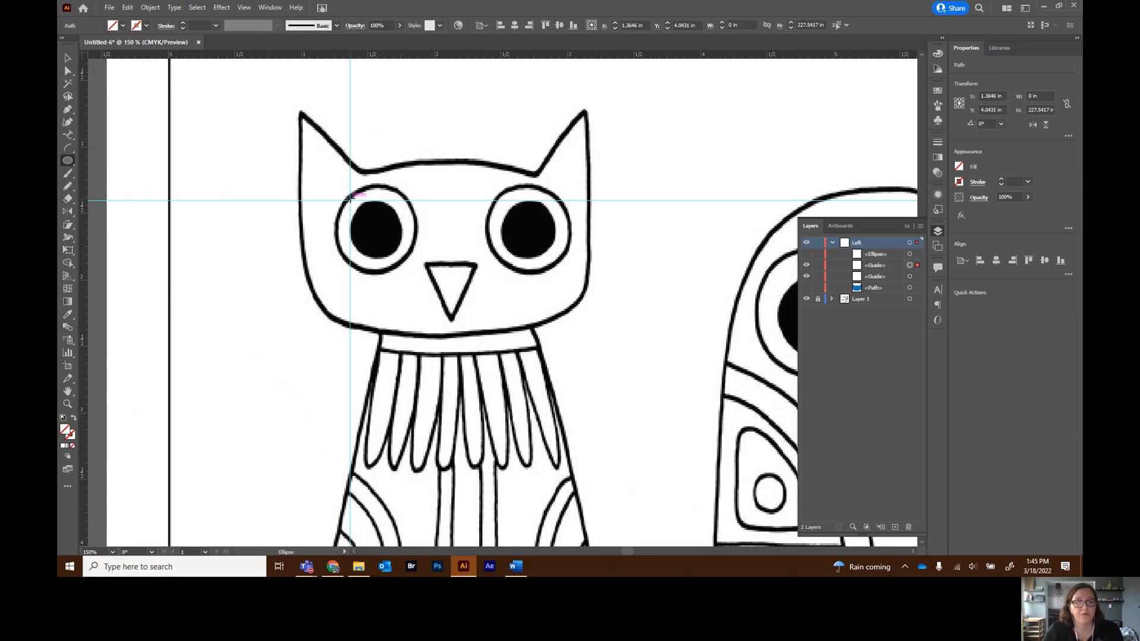
left_click(351, 200)
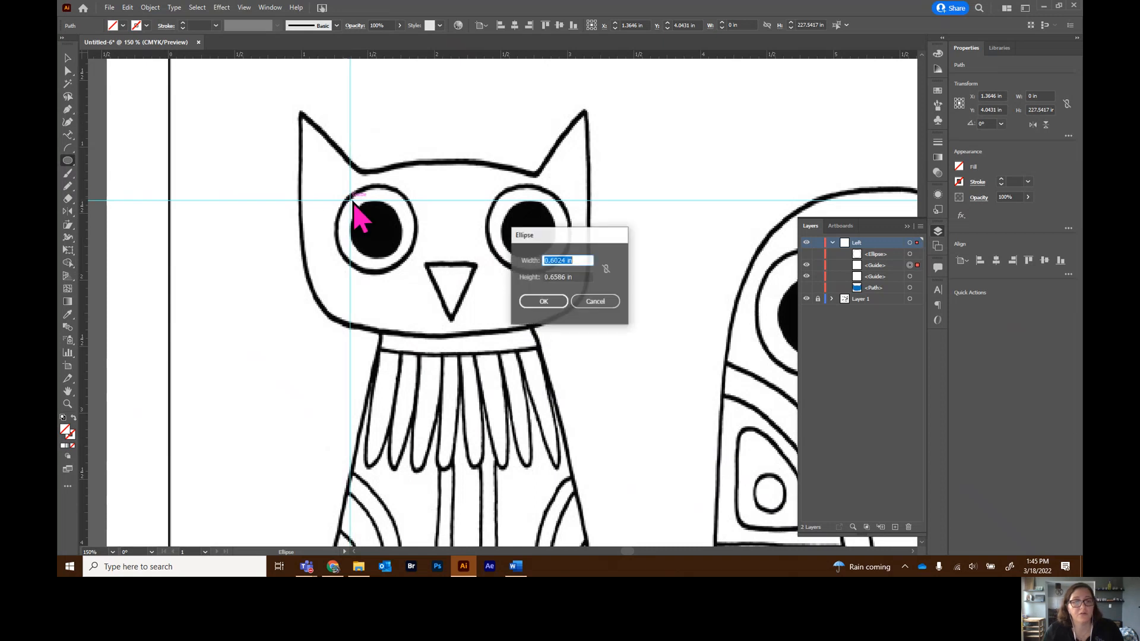
left_click(595, 302)
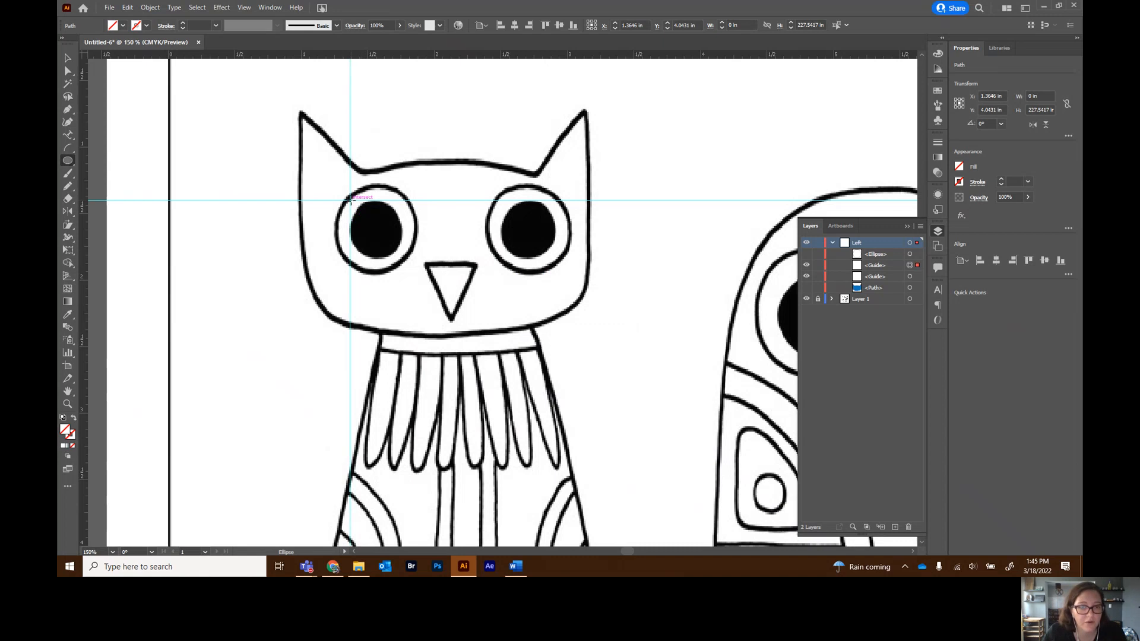
left_click_drag(351, 200, 402, 257)
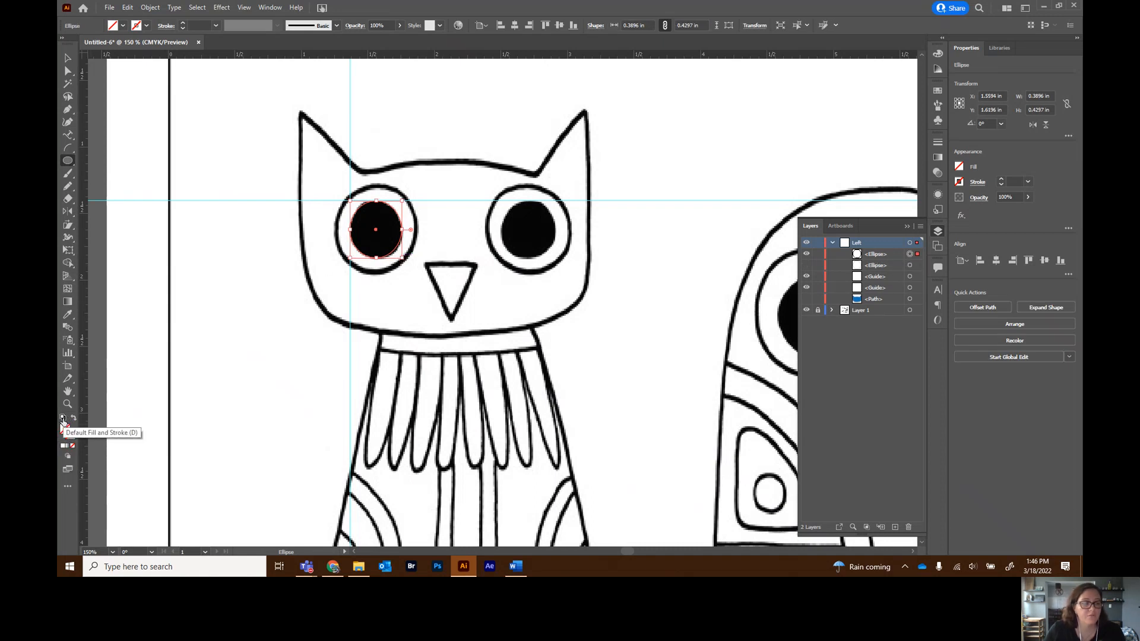
left_click(63, 419)
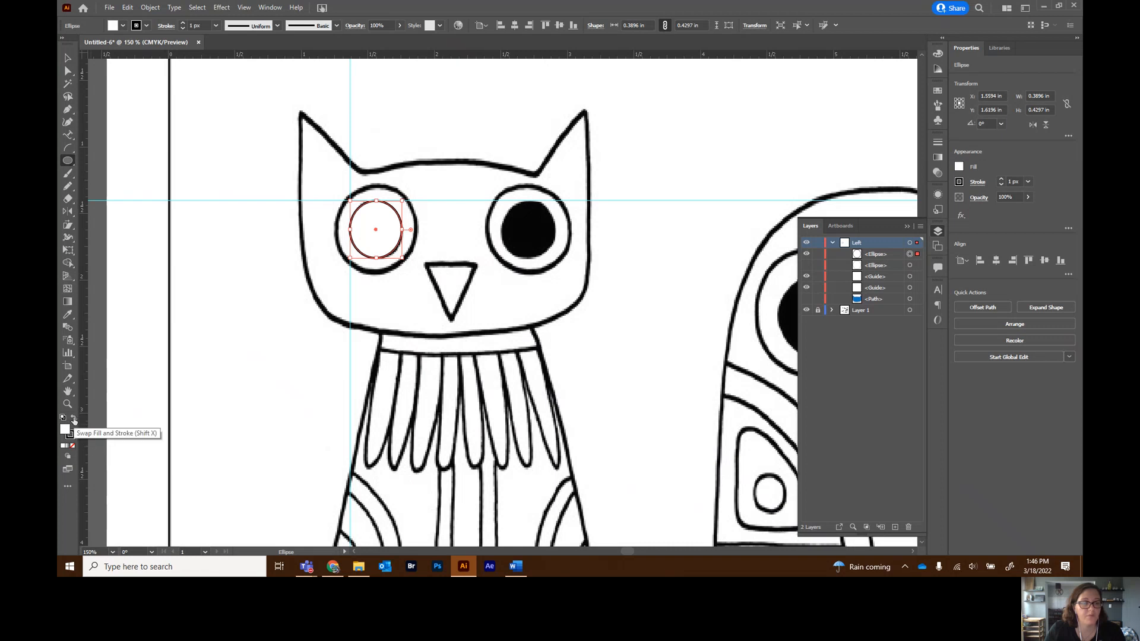
left_click(74, 420)
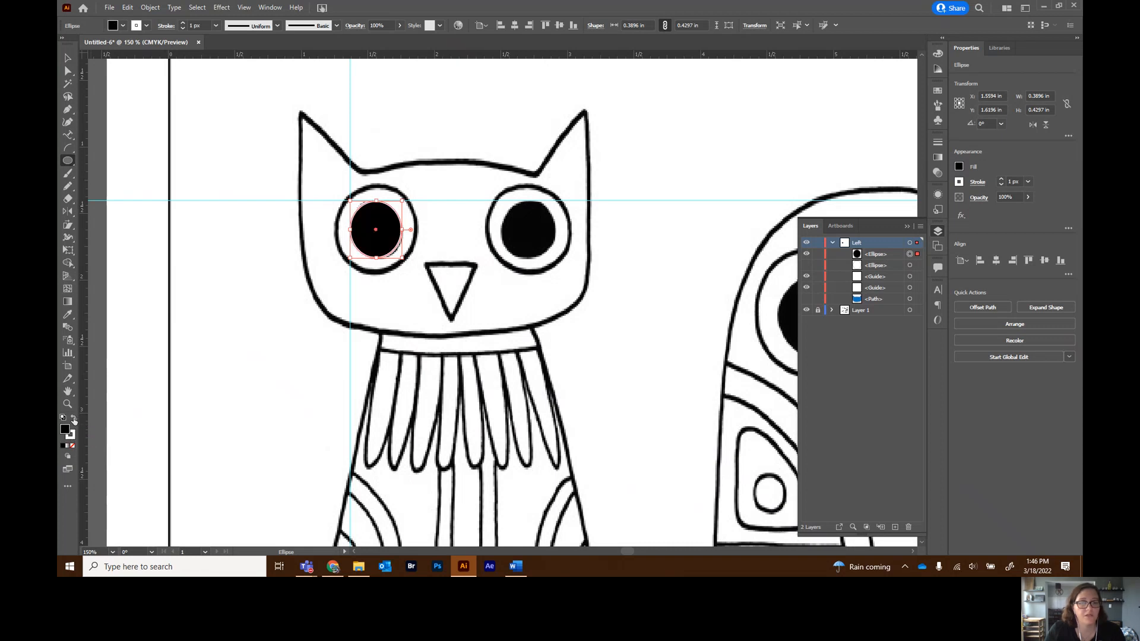
Show the white eye ellipse, and briefly show the head path to check the eye against the blue head
left_click(806, 265)
left_click(806, 299)
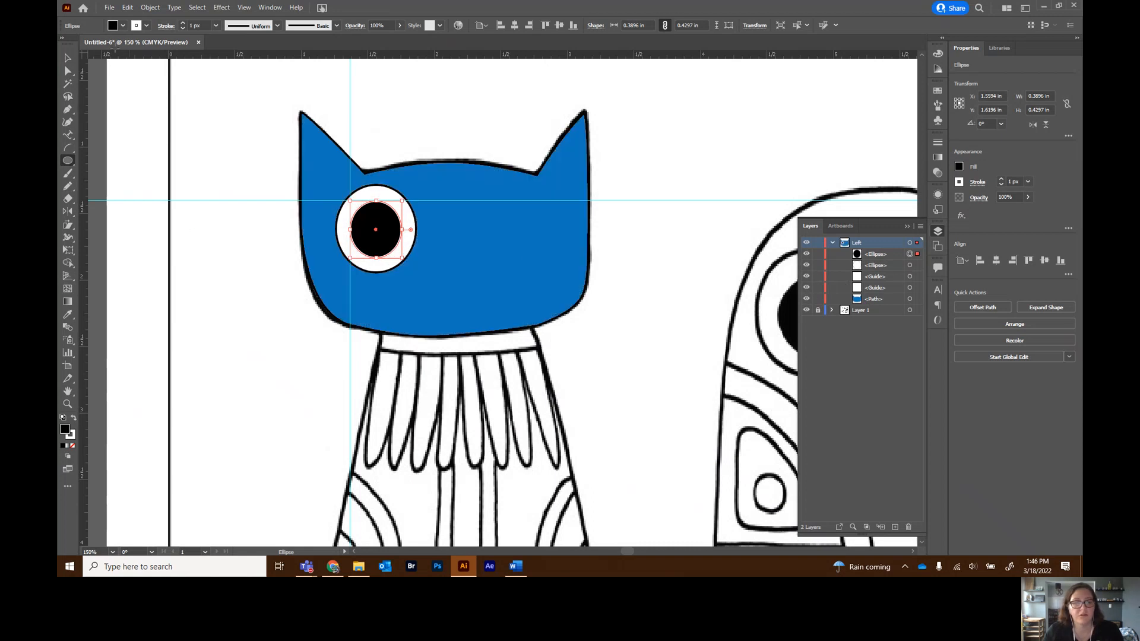
left_click(65, 60)
left_click(176, 312)
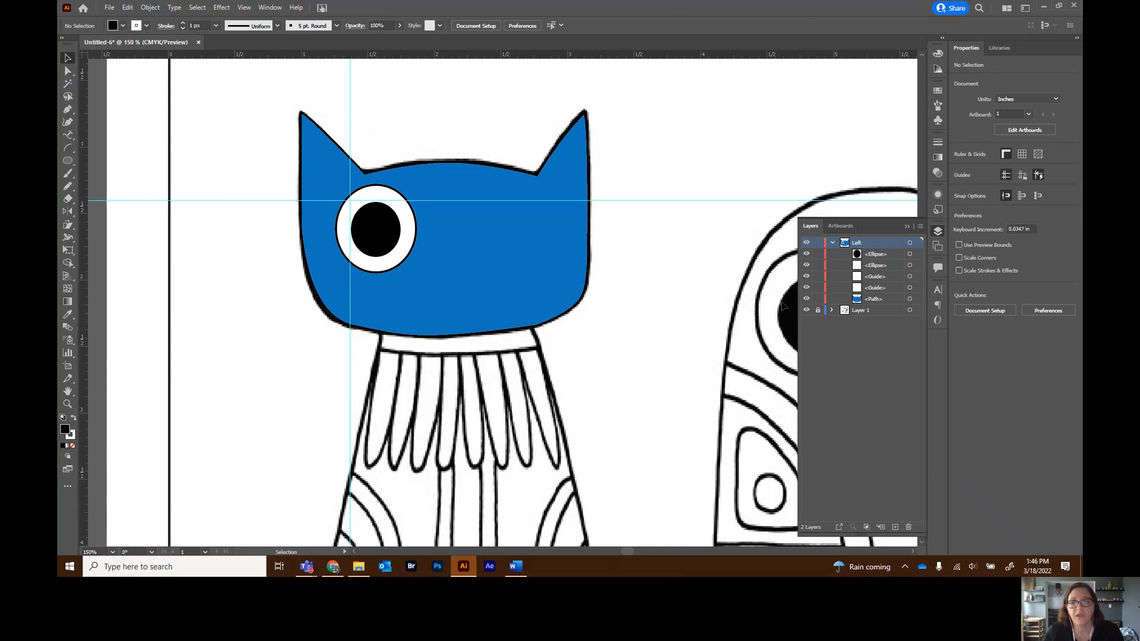
left_click(807, 299)
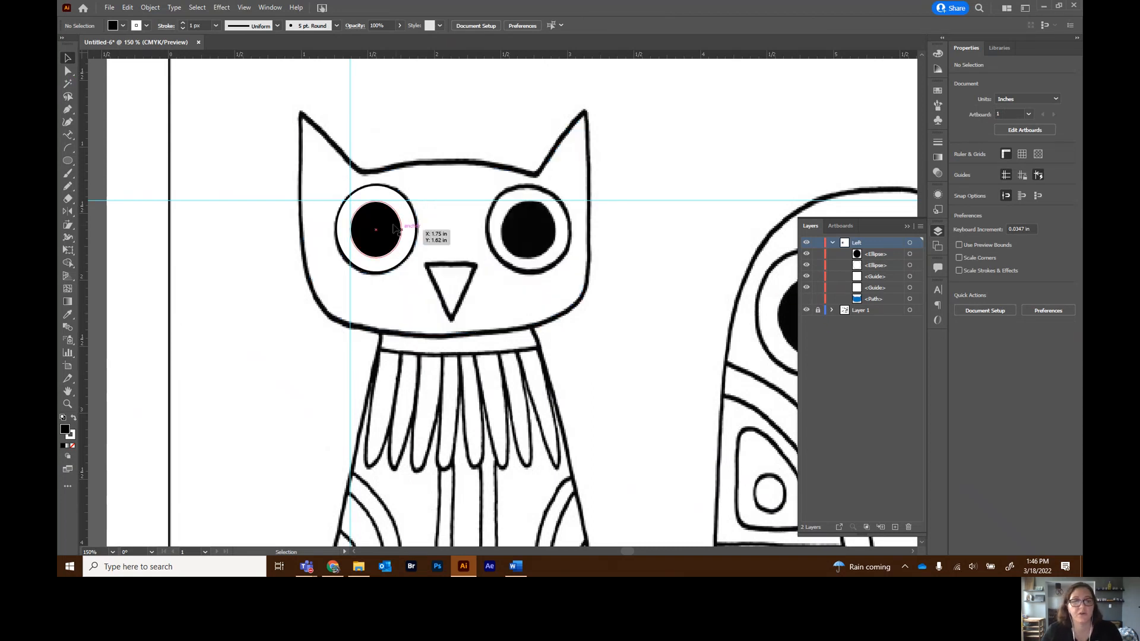
Copy the left eye's ellipses, guides included, onto the owl's right eye and briefly show the head path to check both eyes
left_click_drag(325, 177, 407, 295)
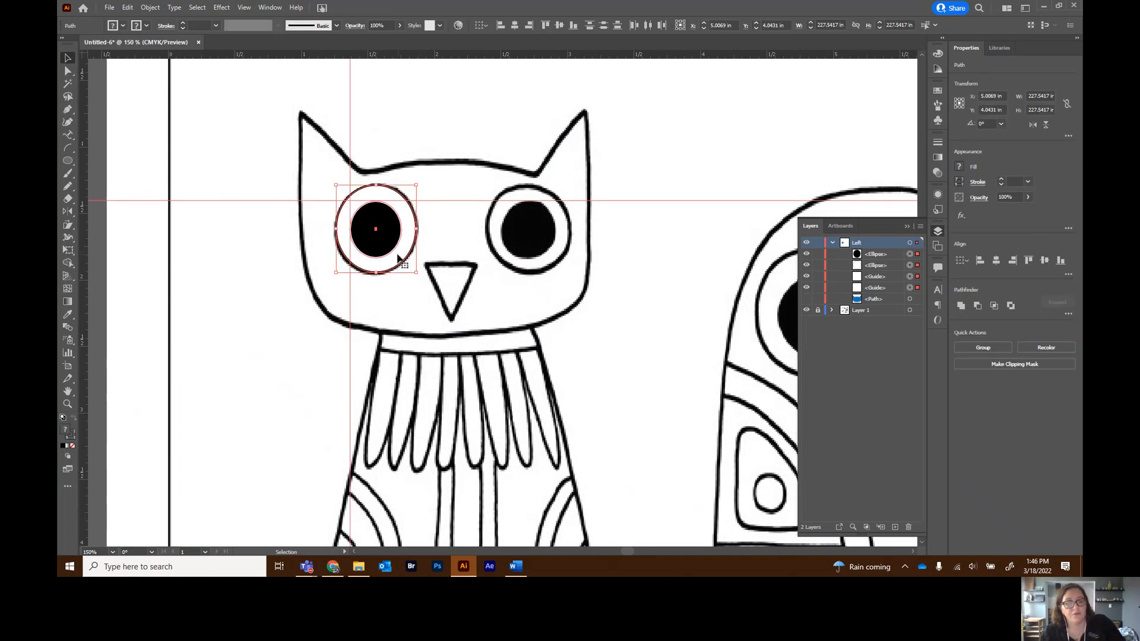
left_click_drag(397, 259, 550, 260)
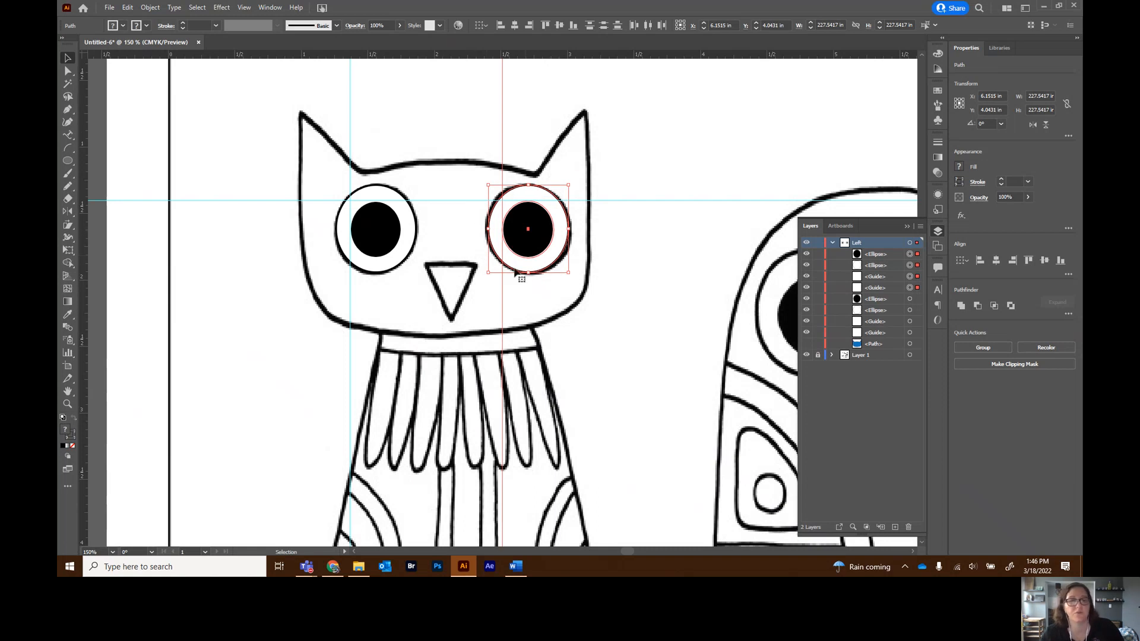
left_click(622, 290)
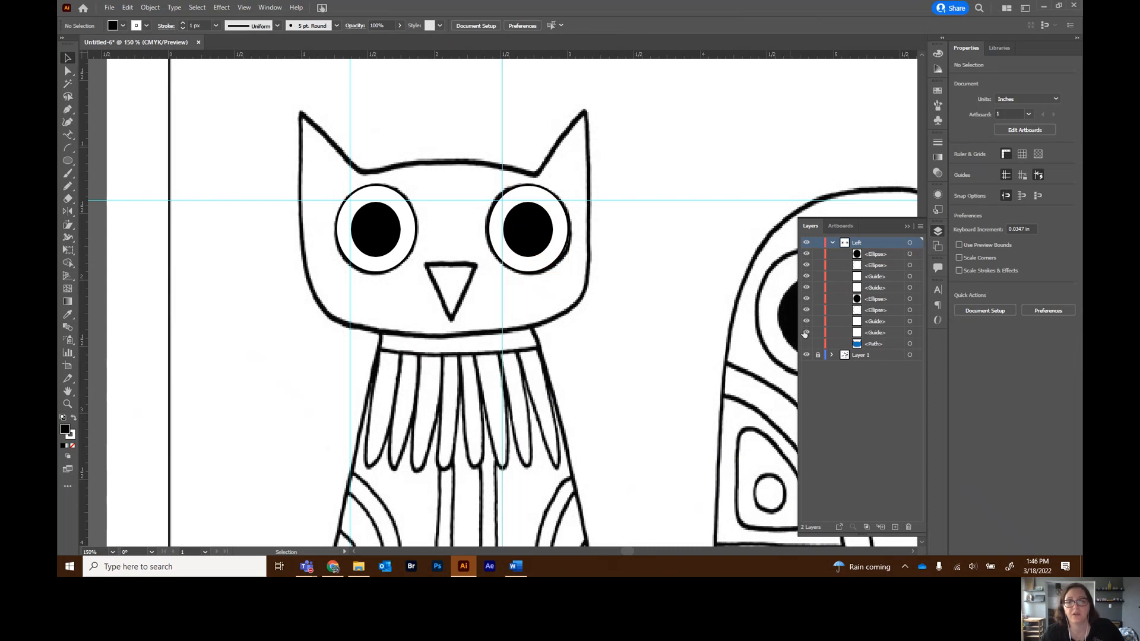
left_click(807, 344)
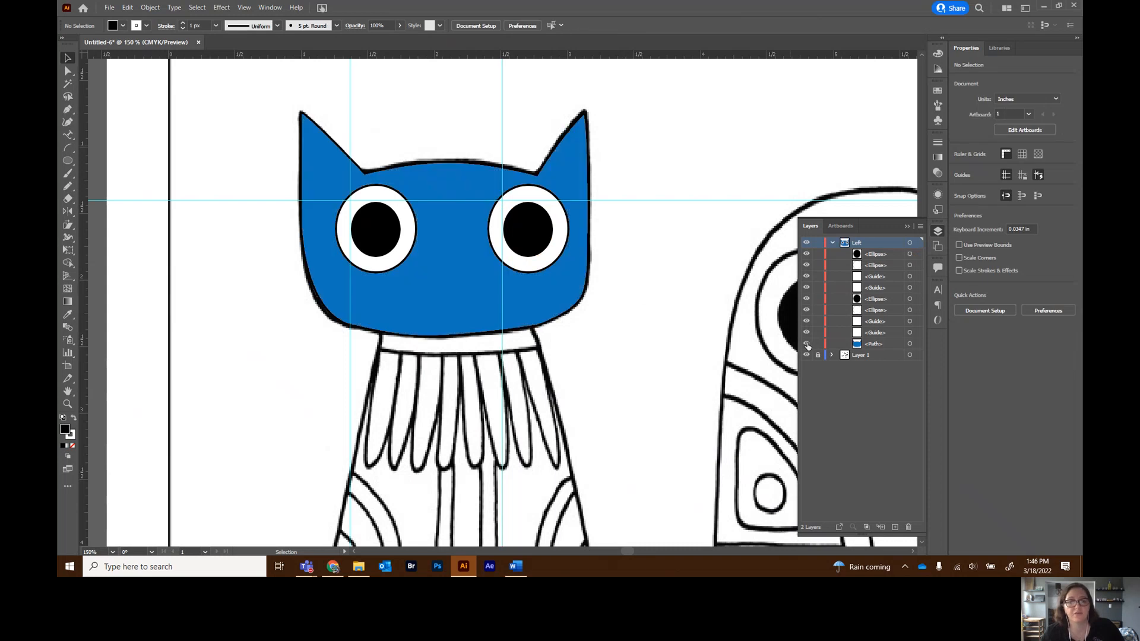
left_click(807, 344)
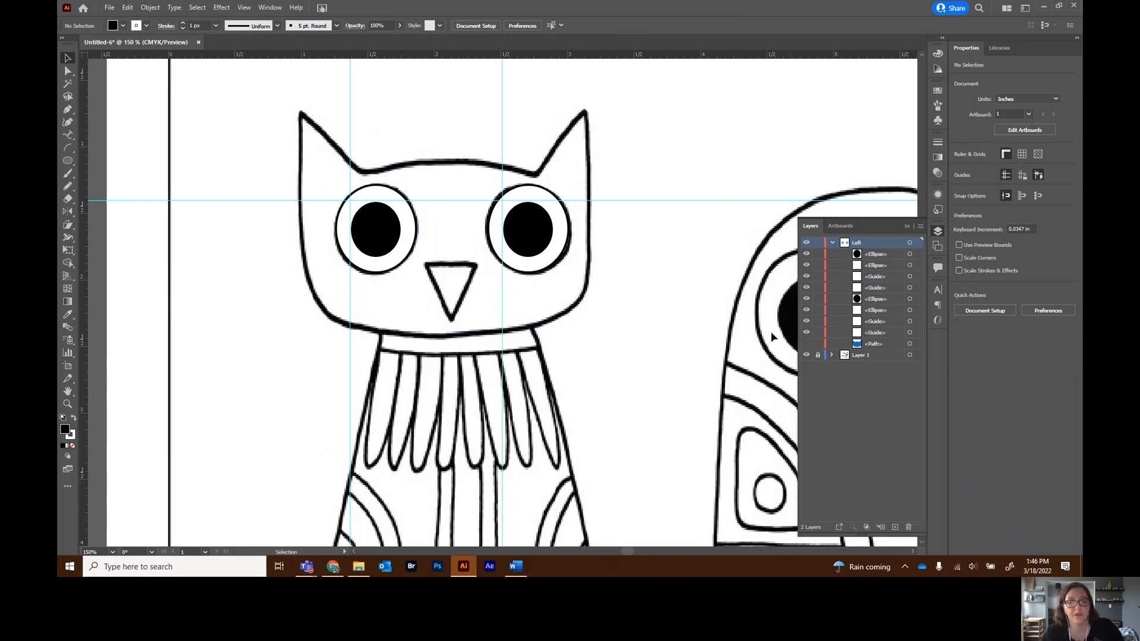
Trace the owl's beak as a closed three-point triangle with the Pen tool
left_click(67, 111)
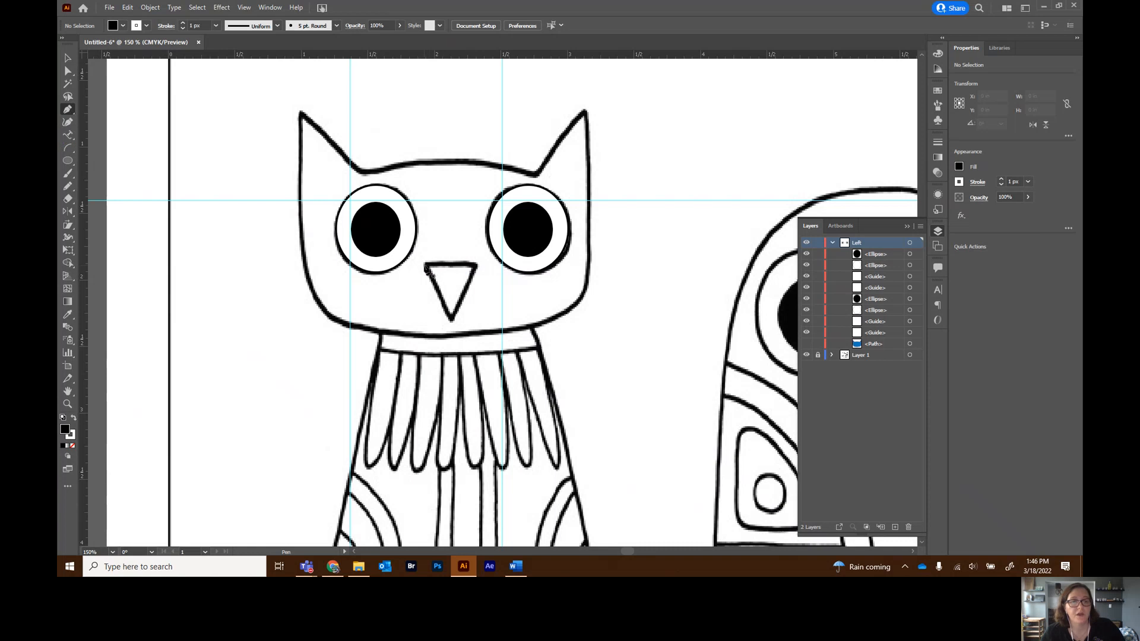
left_click(425, 265)
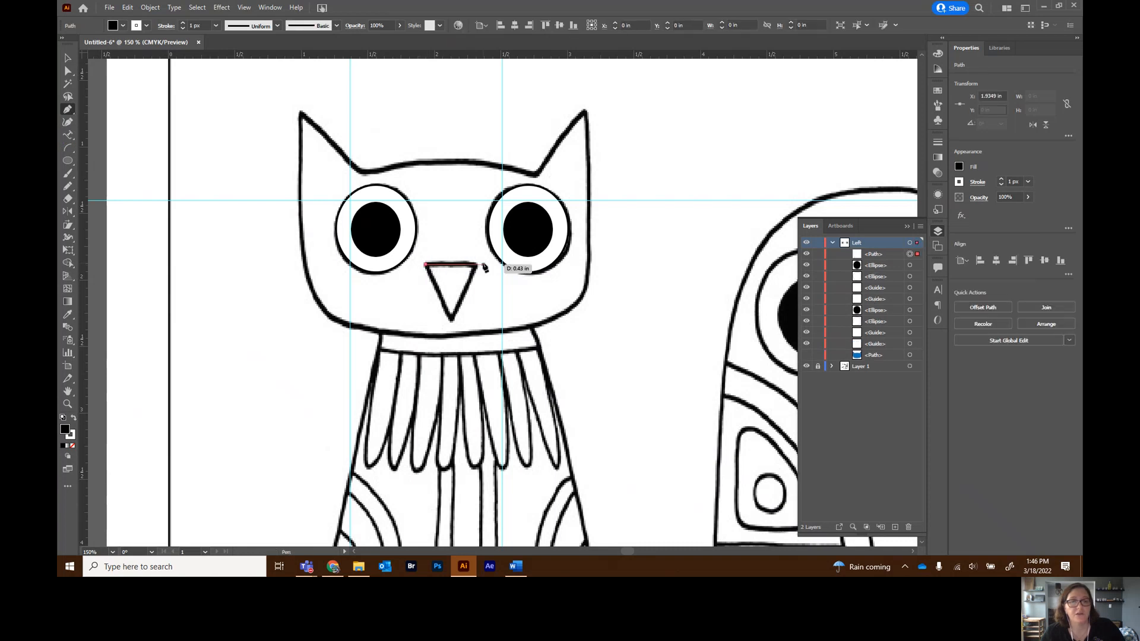
left_click(476, 264)
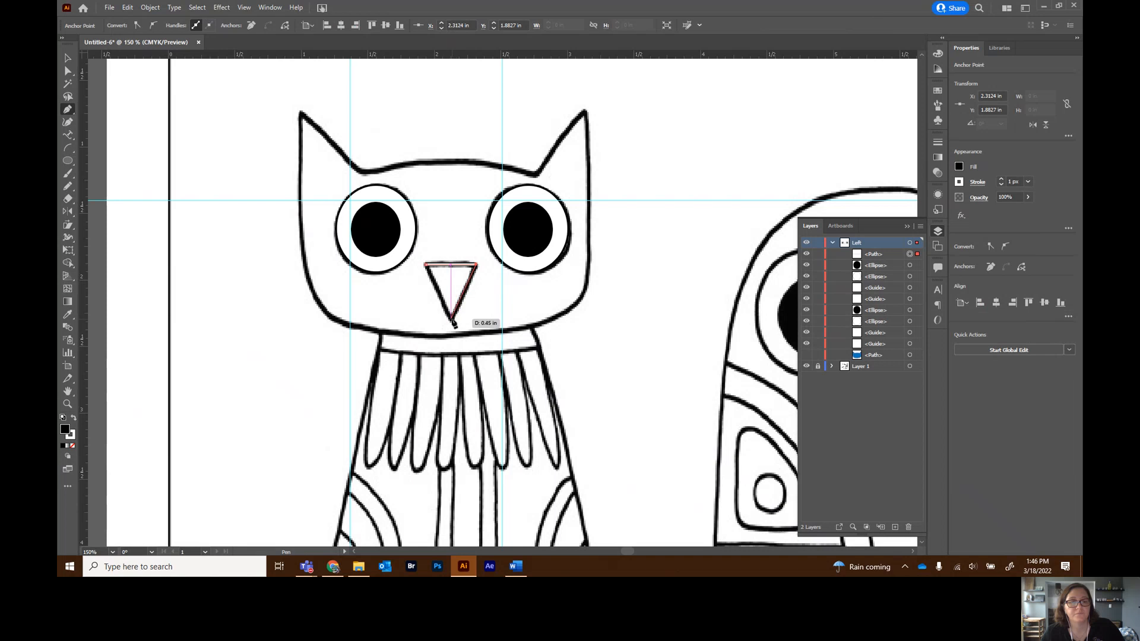
left_click(451, 320)
left_click(426, 265)
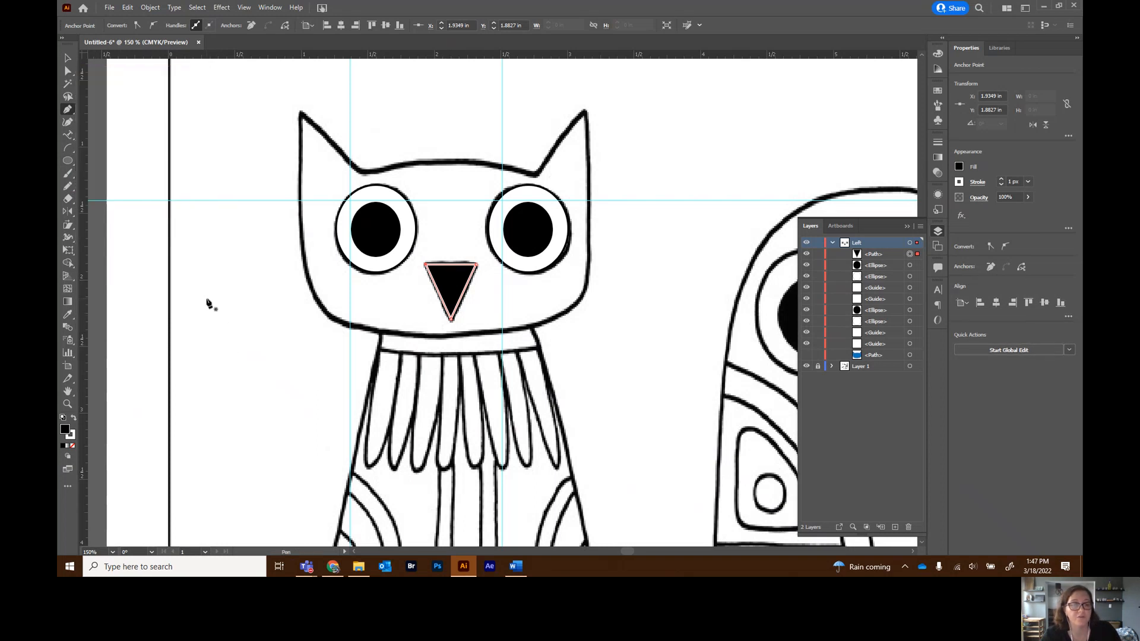
Draw a closed four-point oval about 0.6 by 0.8 in with the Pen tool in the blank area beside the left owl
left_click(204, 299)
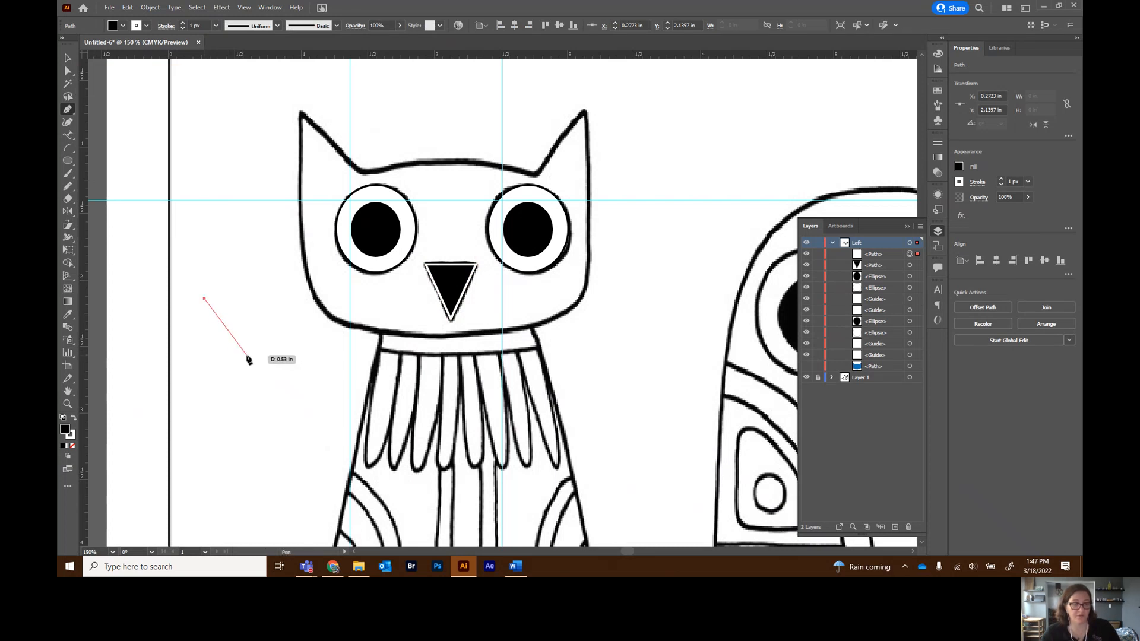
left_click_drag(244, 354, 244, 406)
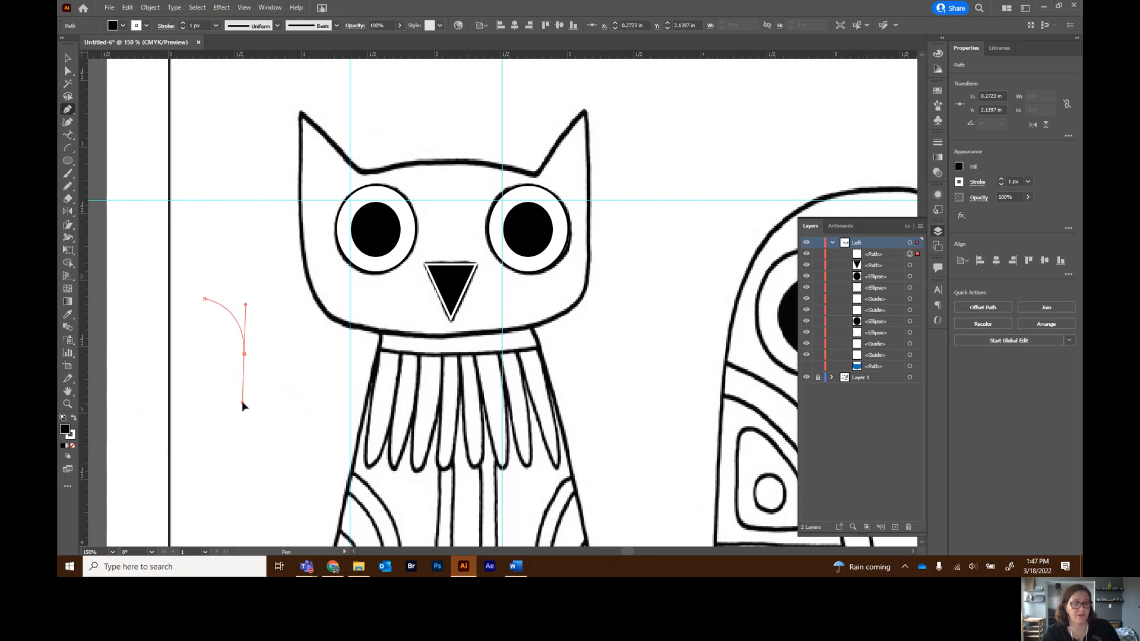
left_click_drag(242, 406, 245, 407)
left_click_drag(244, 405, 243, 402)
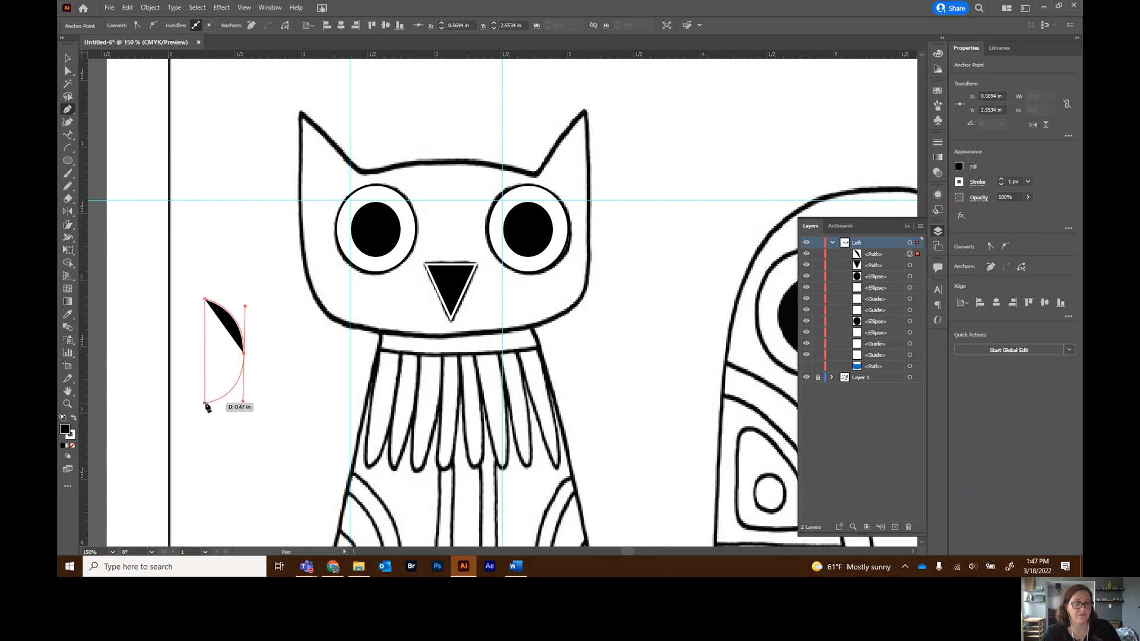
left_click_drag(205, 407, 164, 401)
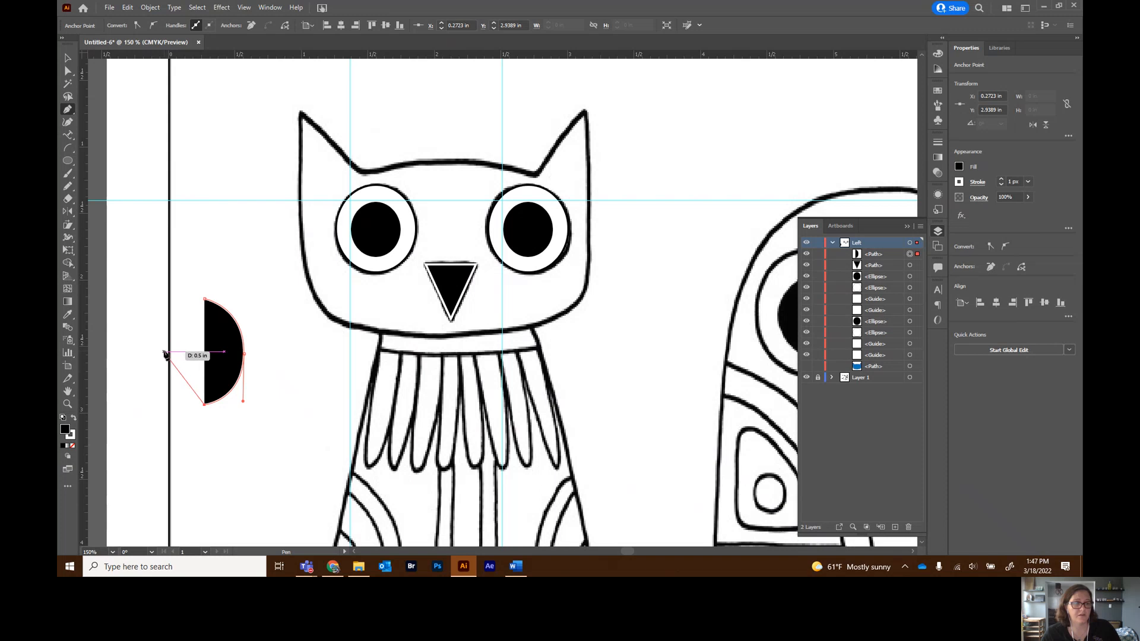
left_click_drag(165, 353, 165, 309)
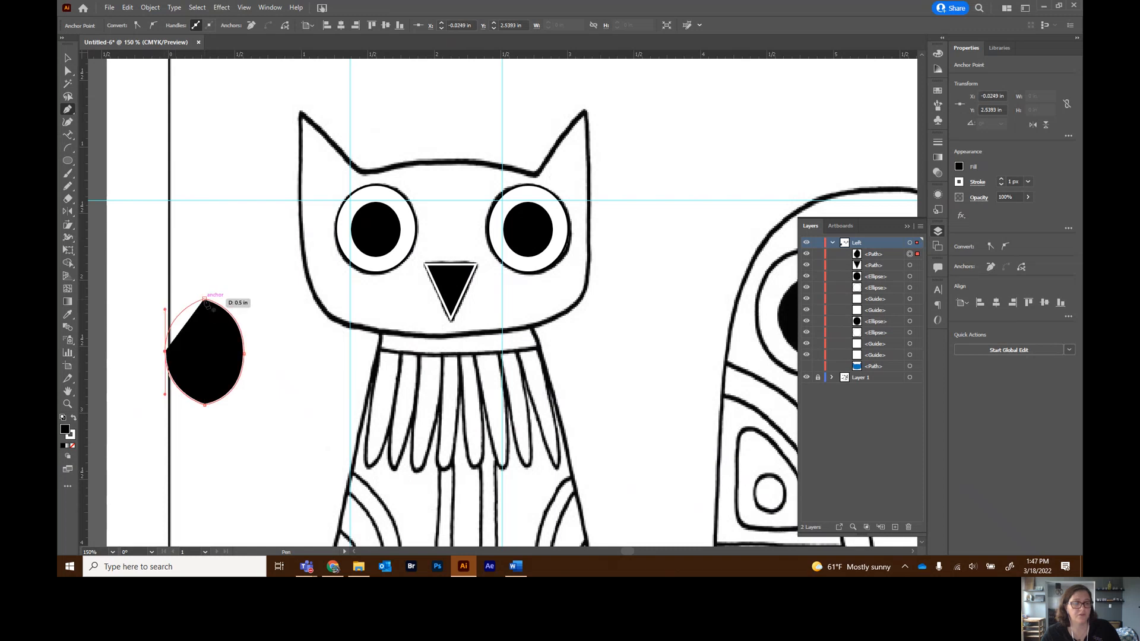
left_click(205, 300)
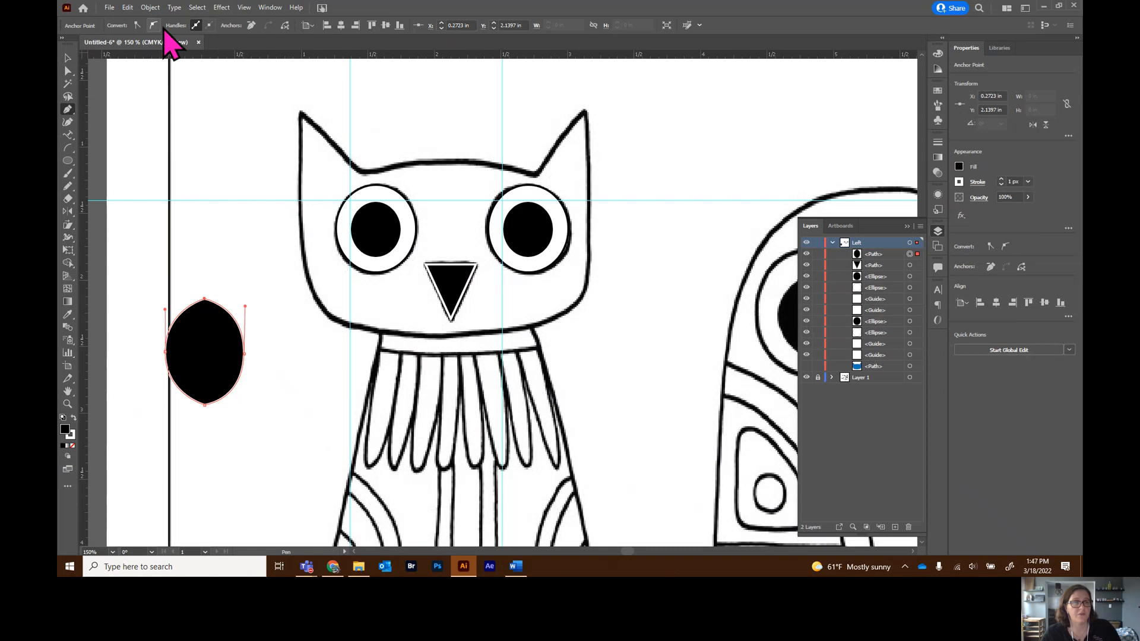
Round the practice oval's upper corner to about 0.25 in and its lower corner to about 0.30 in with Direct Selection
left_click(67, 71)
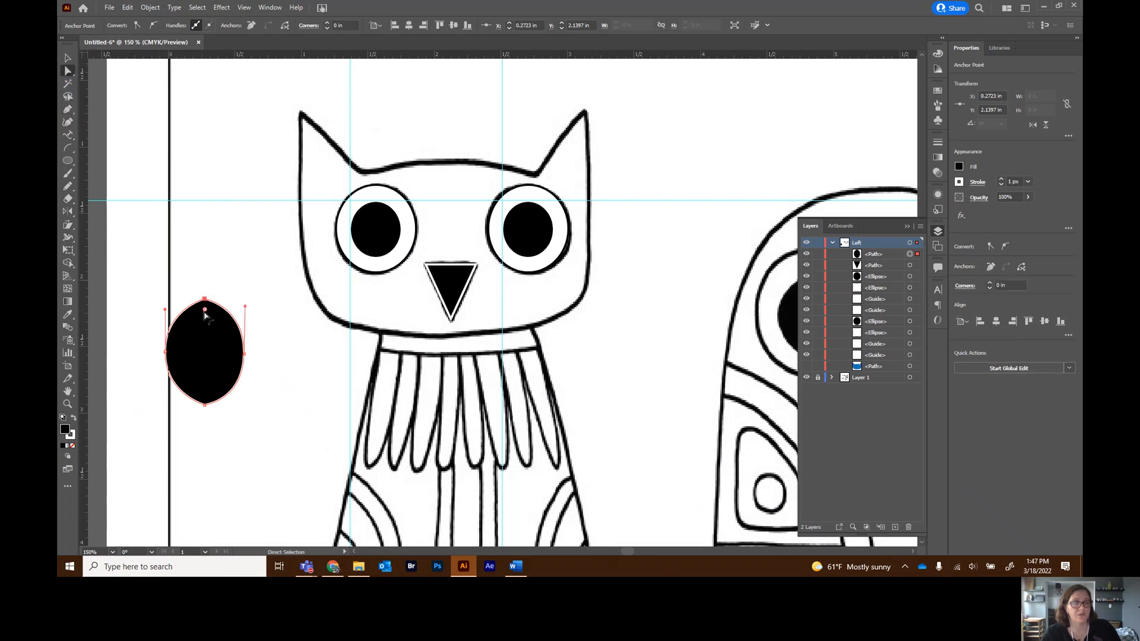
left_click_drag(205, 313, 209, 336)
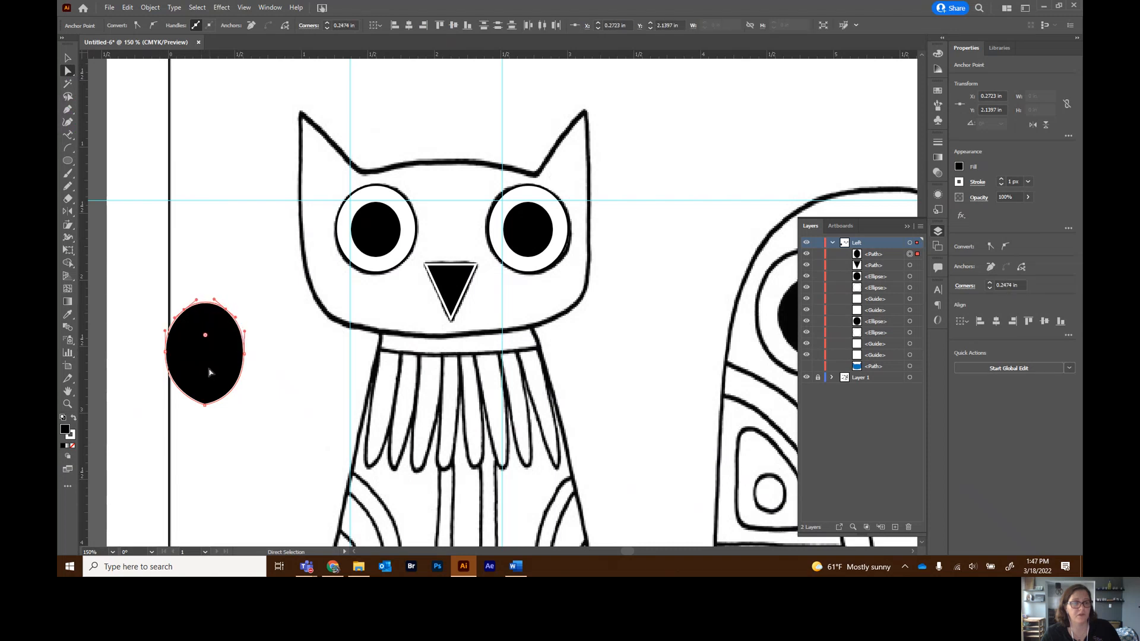
left_click_drag(206, 407, 203, 396)
key("ctrl+z")
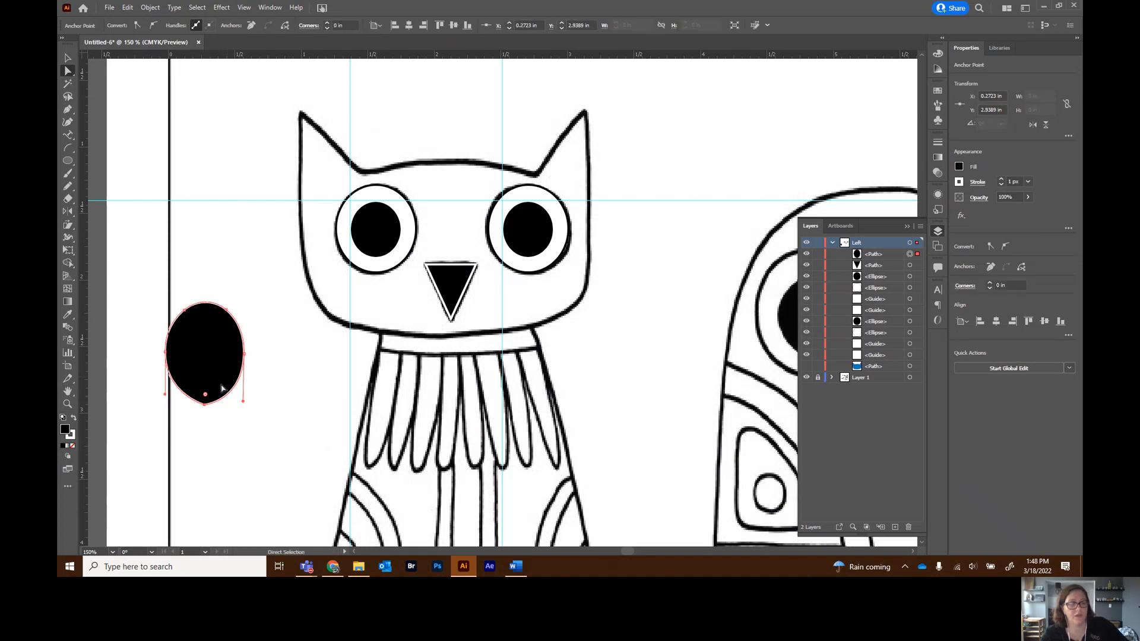
left_click_drag(207, 397, 204, 355)
left_click(208, 344)
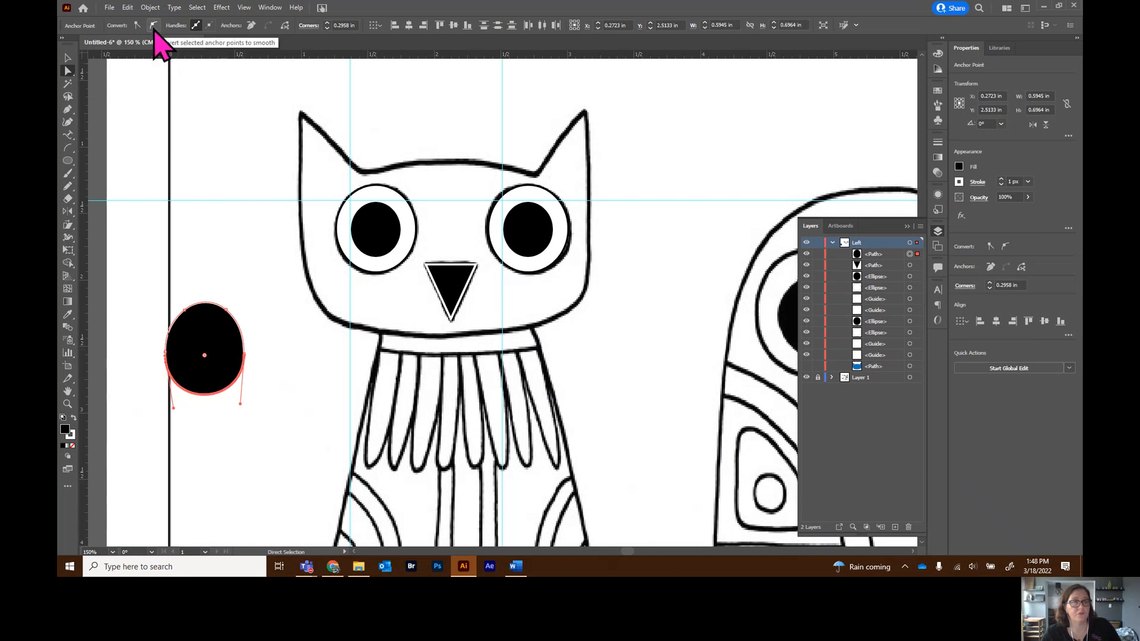
Delete the practice oval beside the left owl
left_click(225, 298)
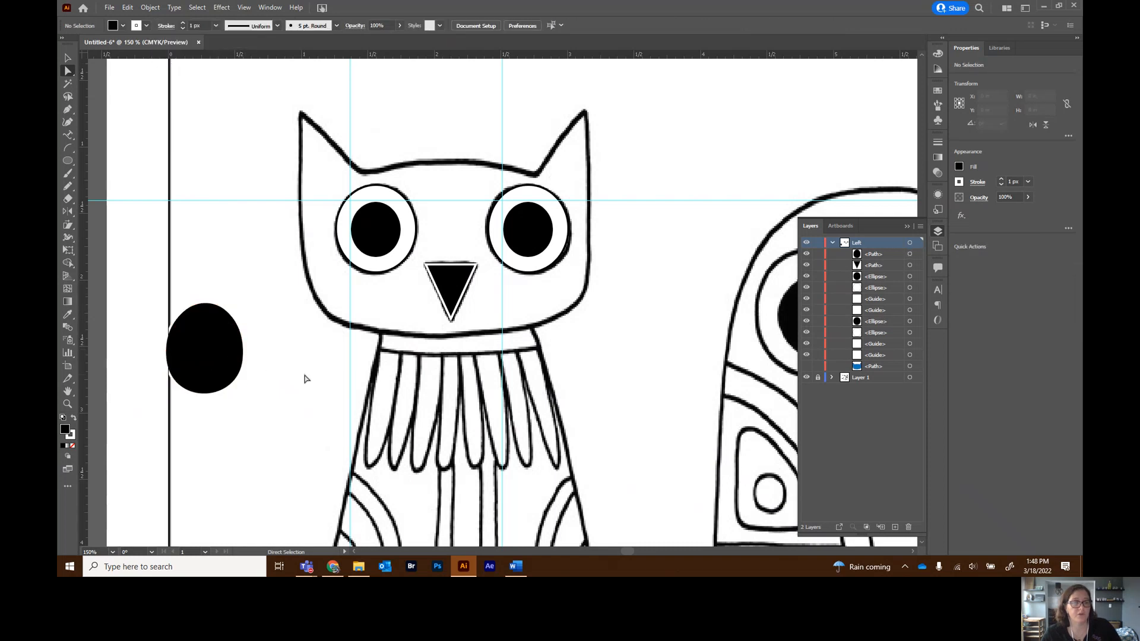
left_click(224, 378)
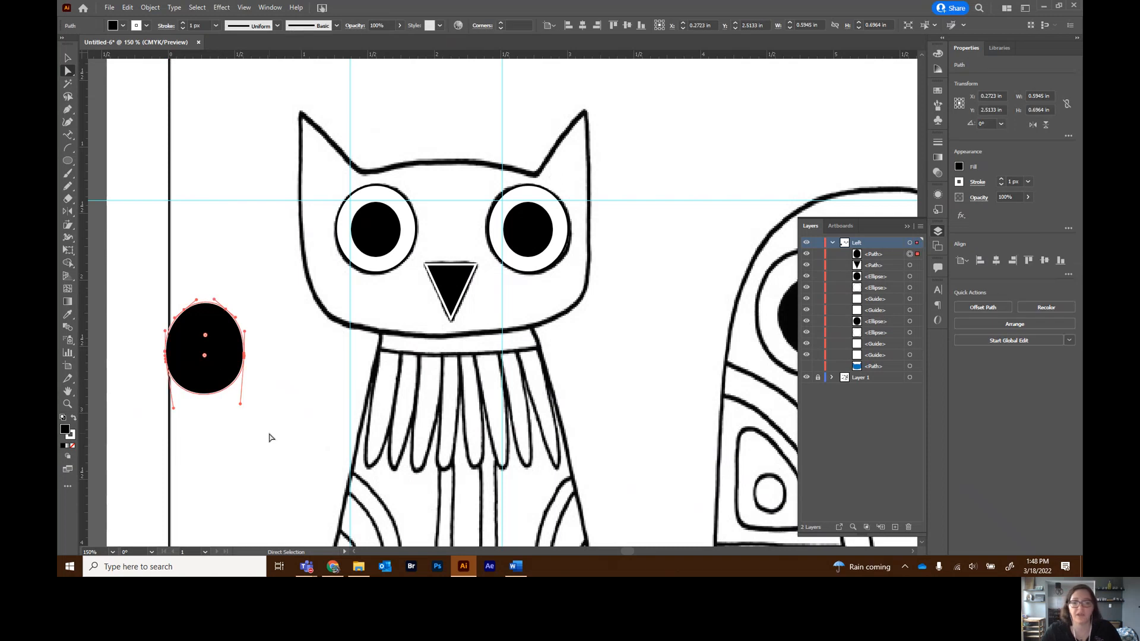
key("Delete")
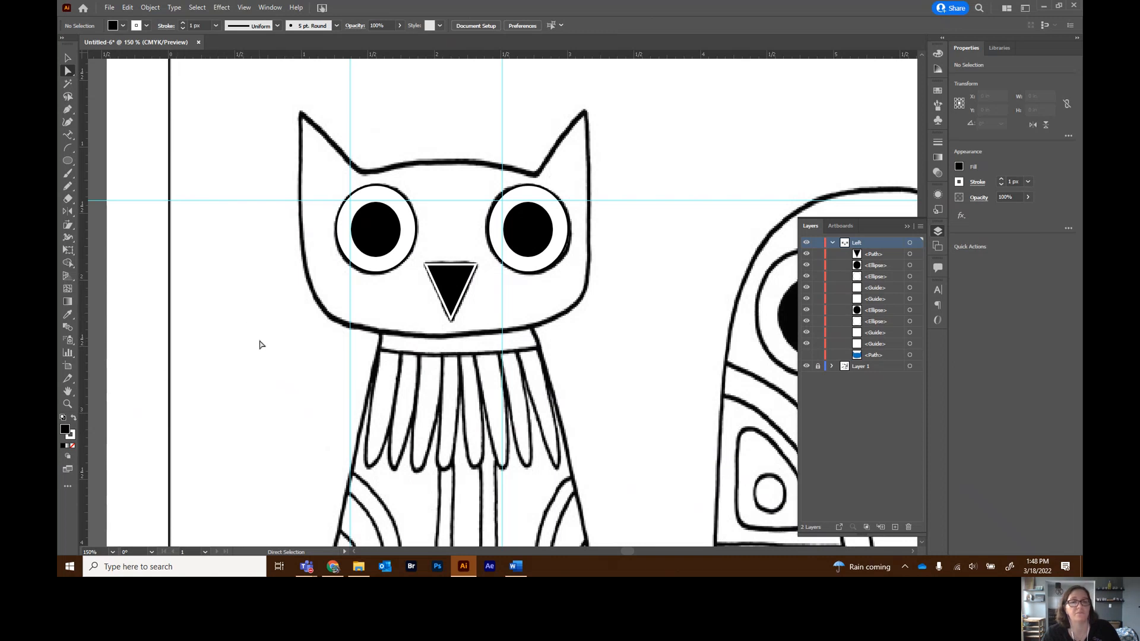
Swap the beak triangle's fill and stroke to give it a white fill and black stroke
left_click(454, 291)
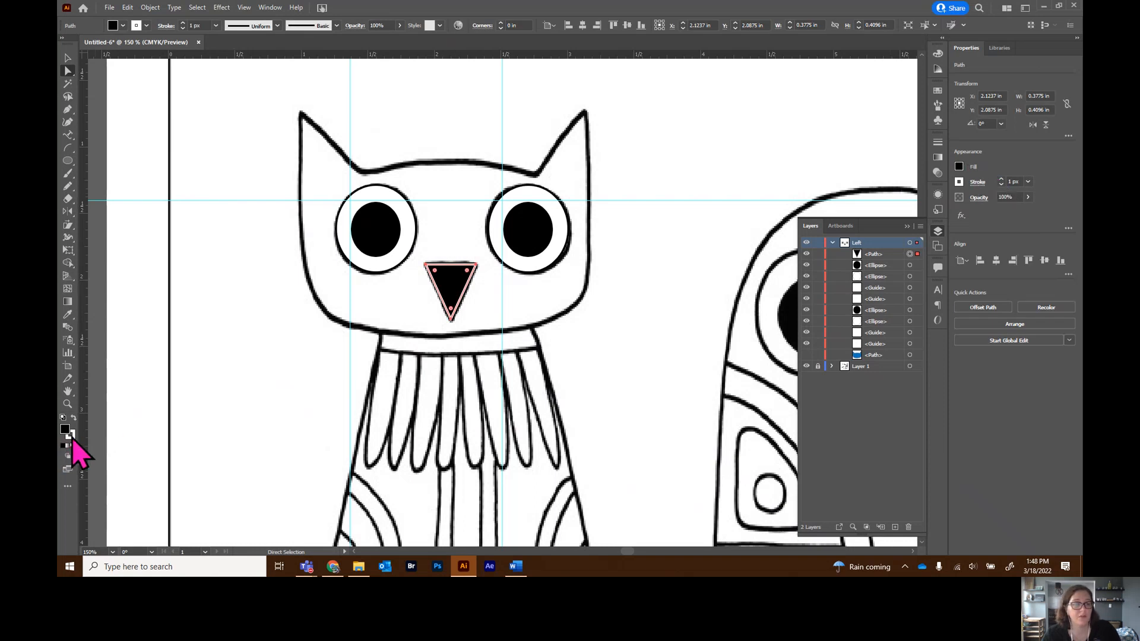
left_click(74, 419)
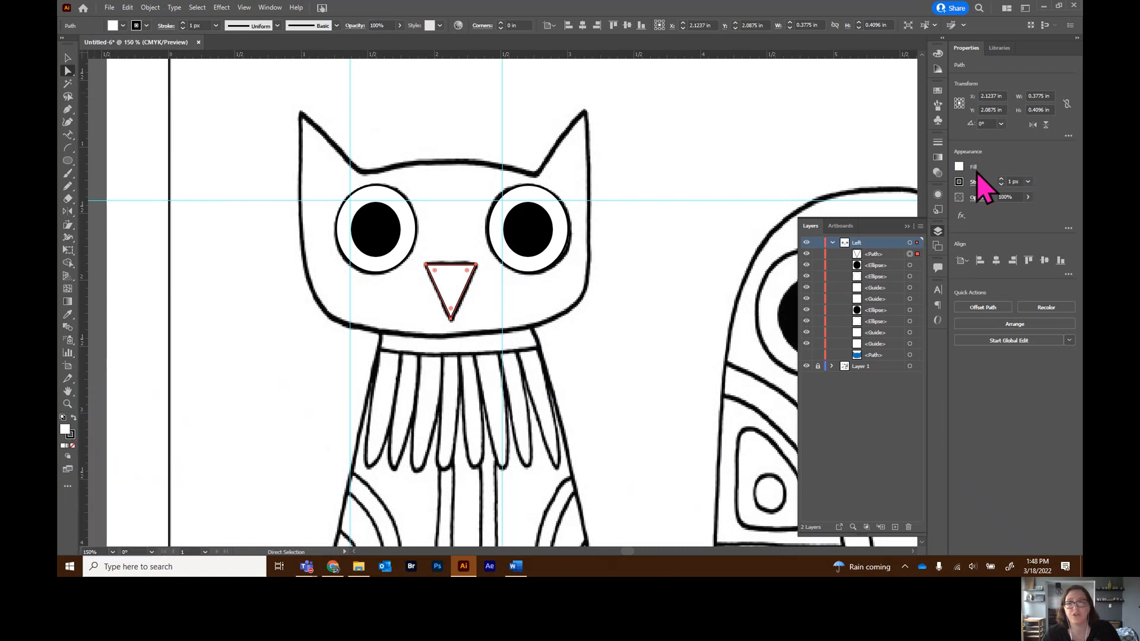
Fill the beak triangle with light orange and show the hidden blue head shape on the Left layer
left_click(959, 167)
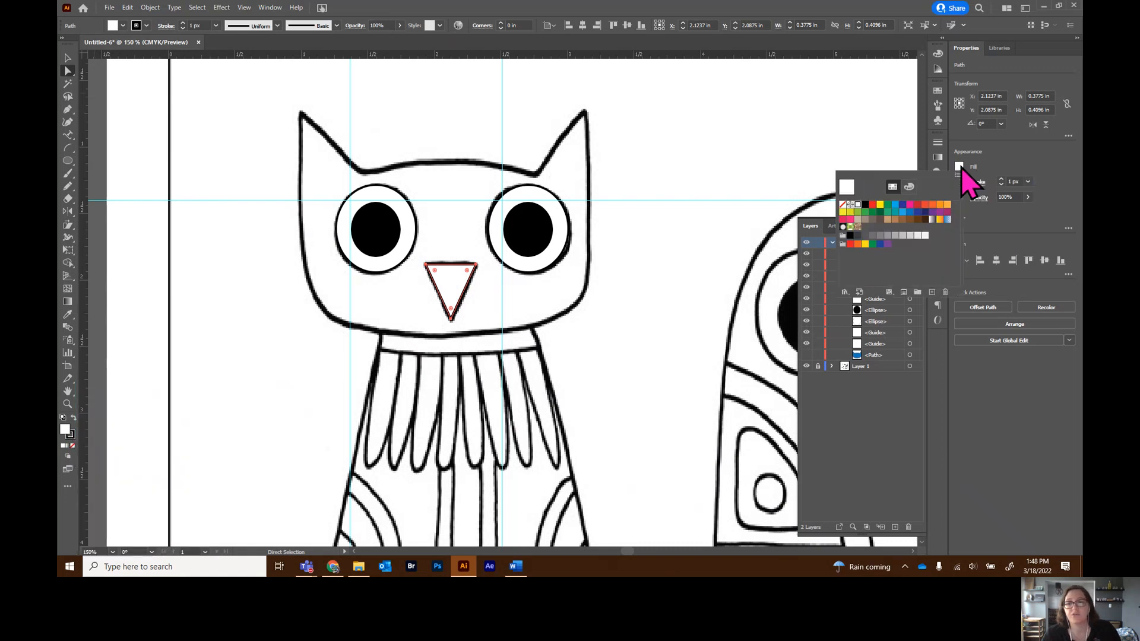
left_click(947, 205)
left_click(649, 323)
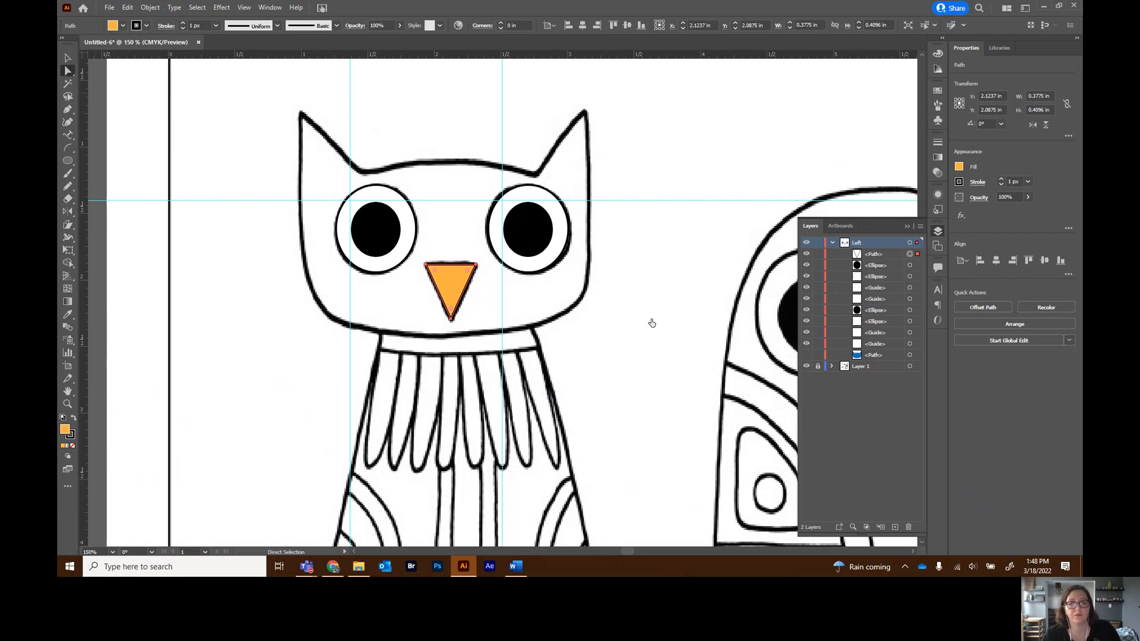
left_click(806, 357)
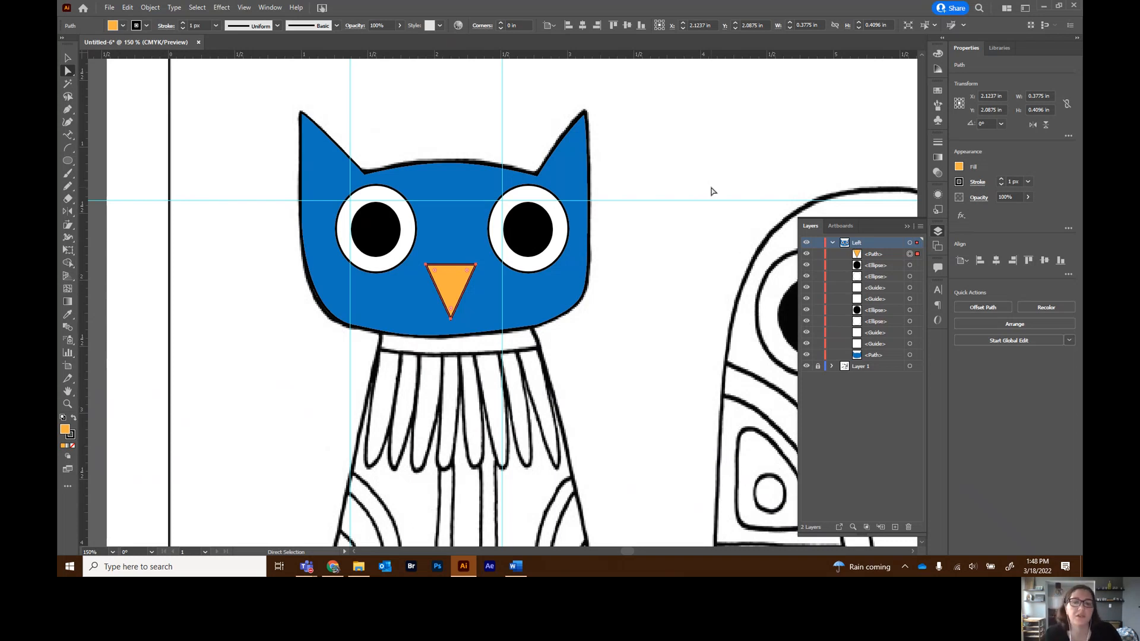
Collapse the Left layer's contents and lock the layer
scroll(709, 188, "down", 2)
scroll(695, 174, "down", 2)
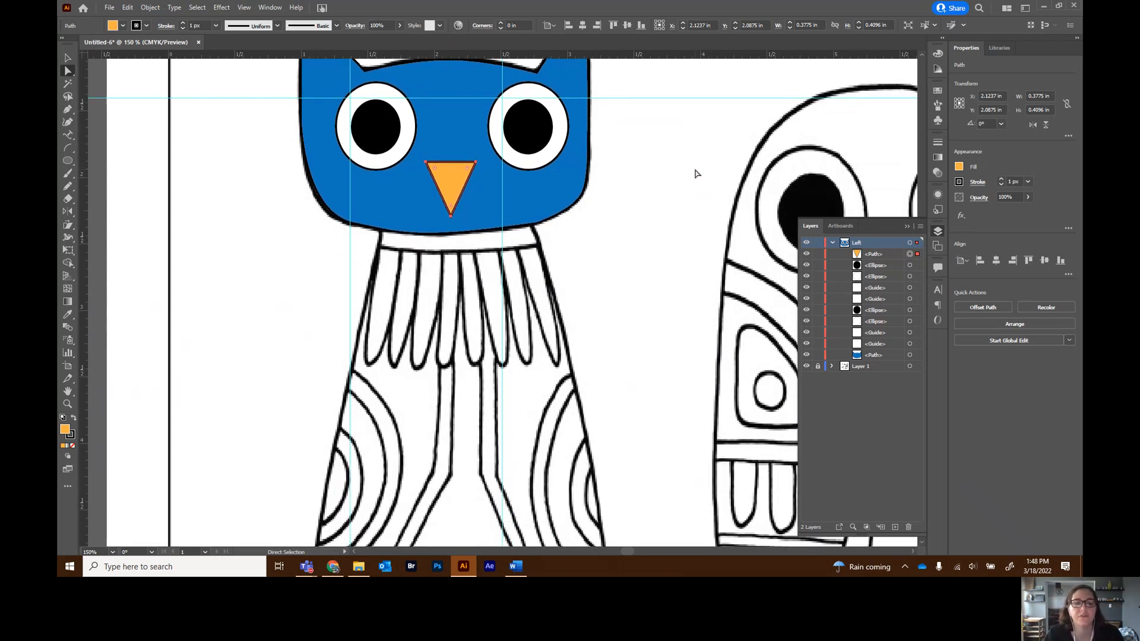
scroll(681, 164, "down", 2)
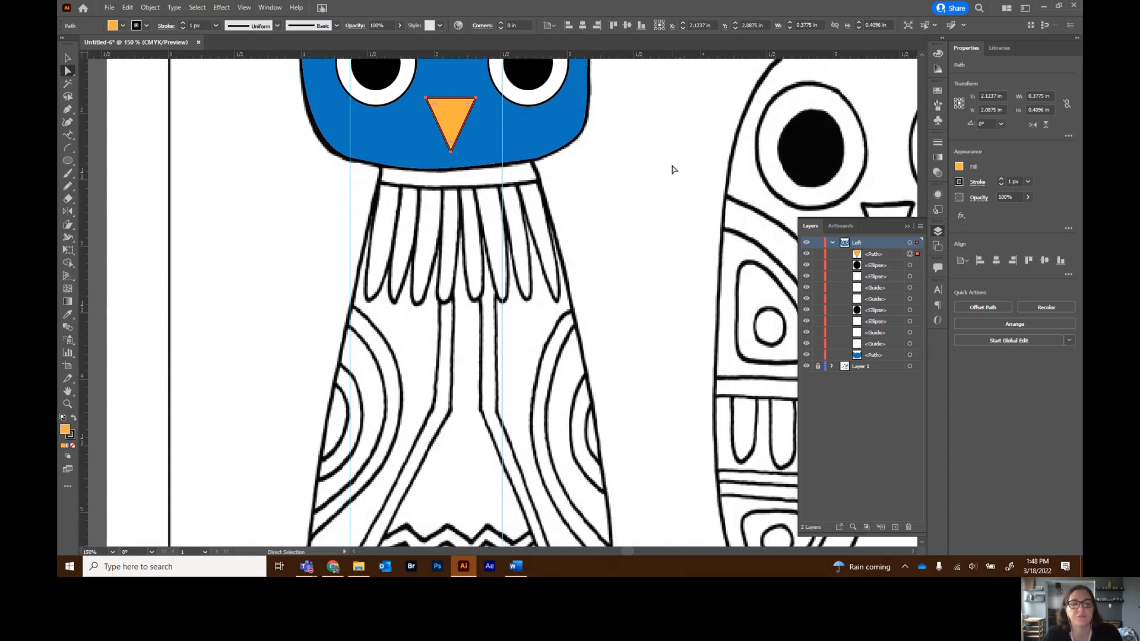
key("v")
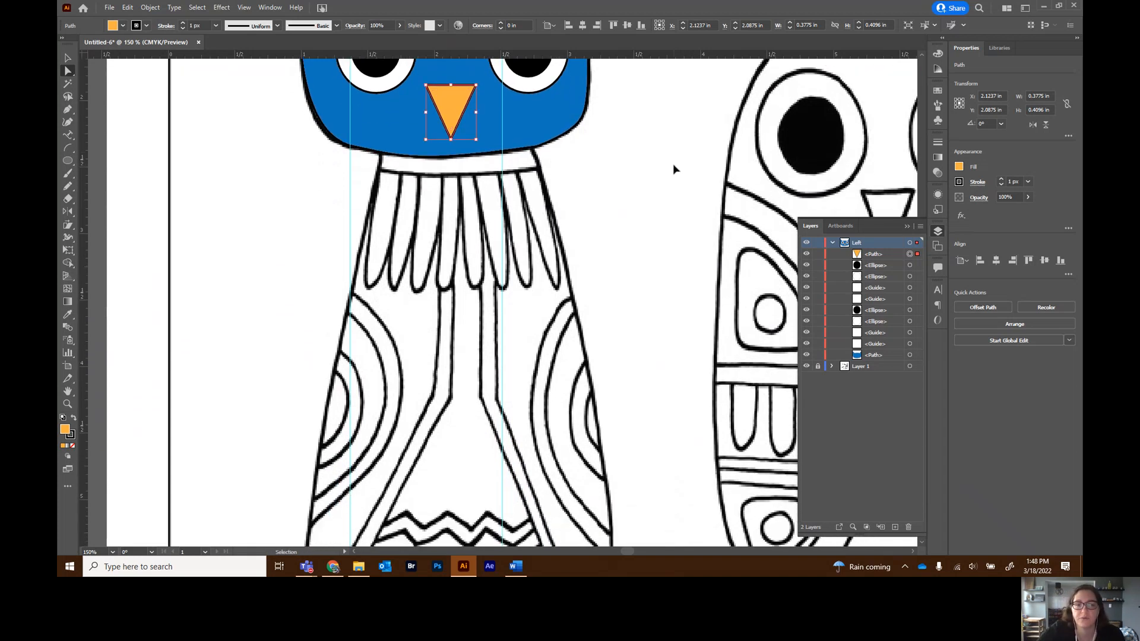
key("ctrl+minus")
scroll(687, 192, "down", 4)
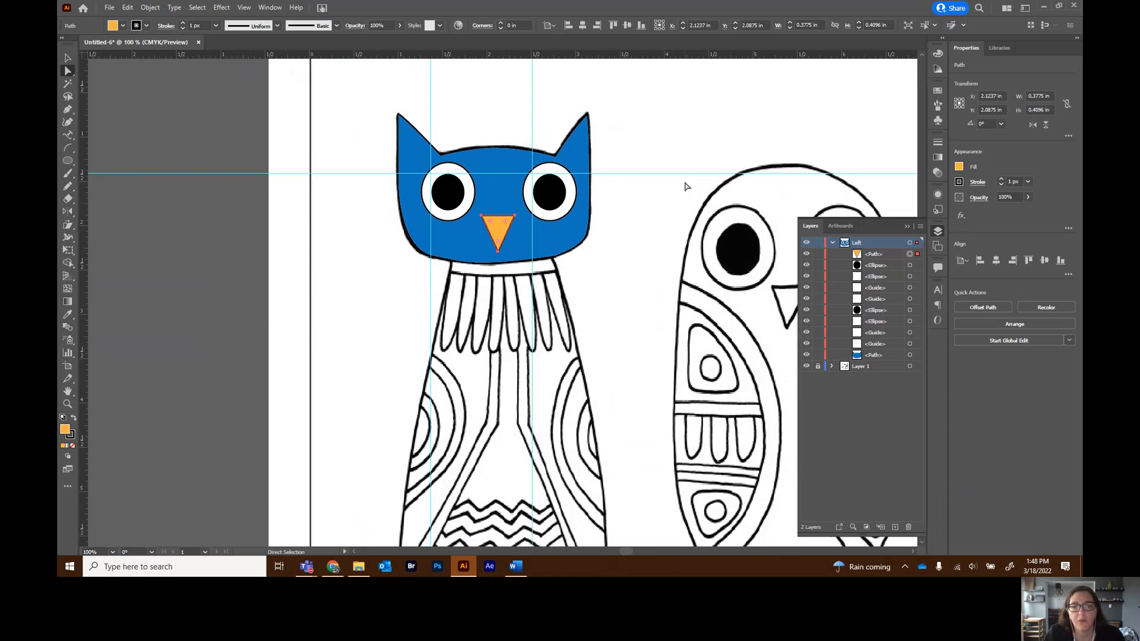
left_click(831, 242)
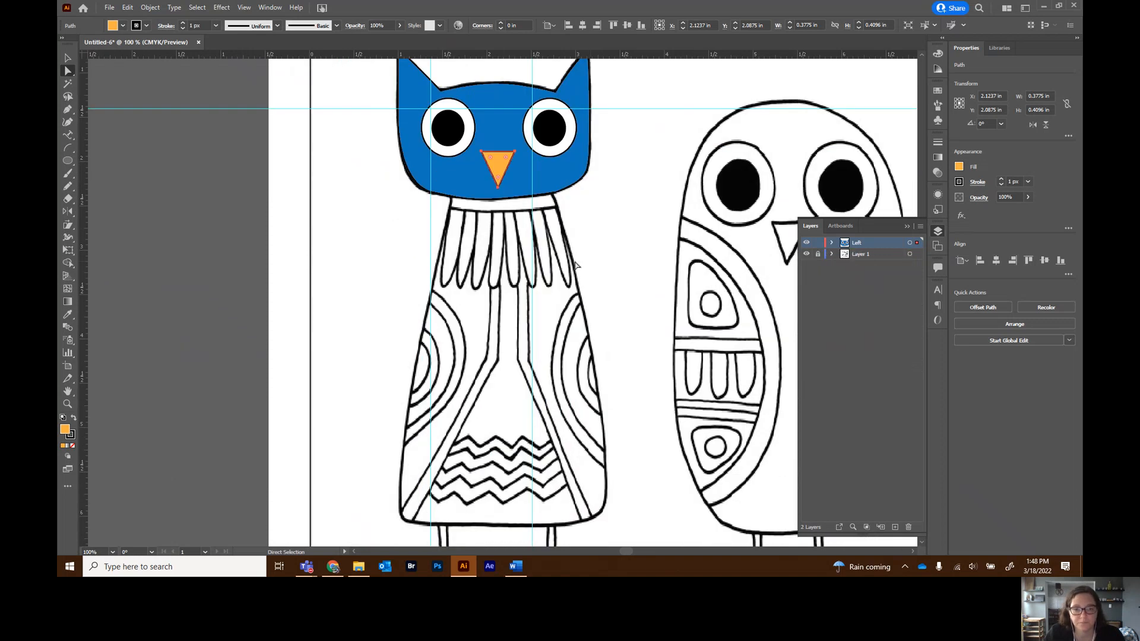
left_click(819, 242)
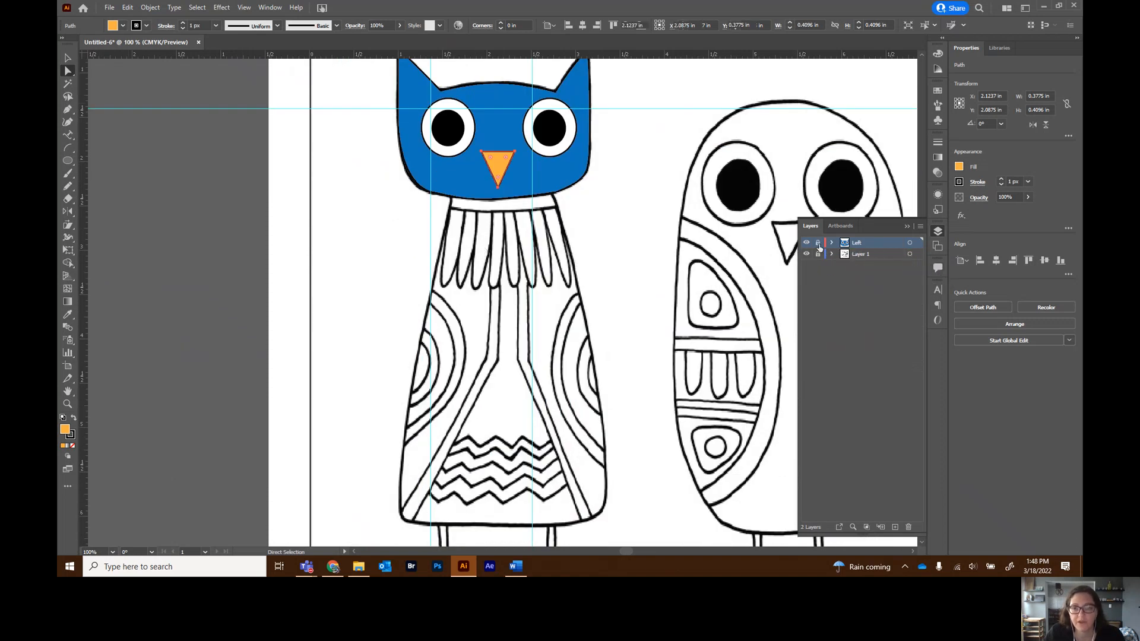
left_click(818, 253)
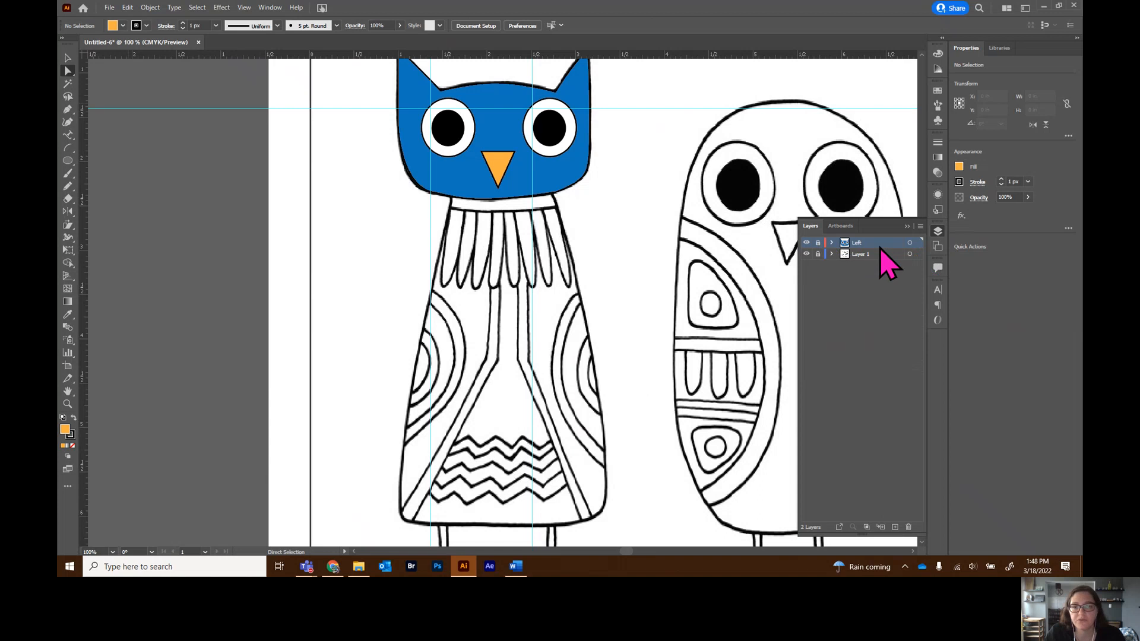
Create a new layer named Body and place it between the Left layer and Layer 1
left_click(894, 527)
left_click(894, 527)
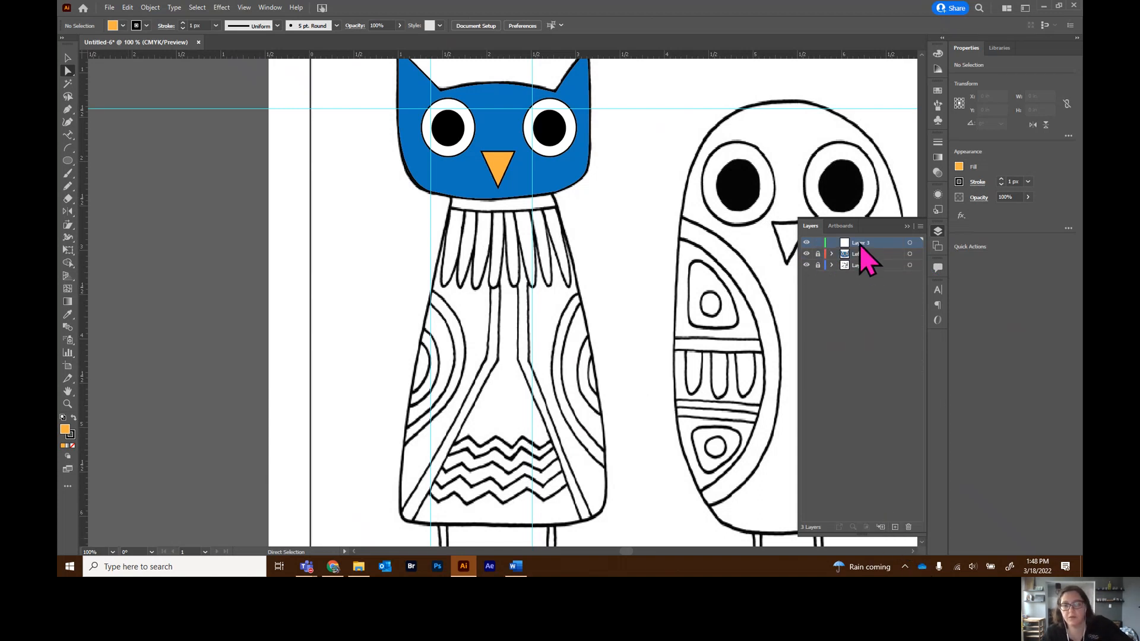
type("R")
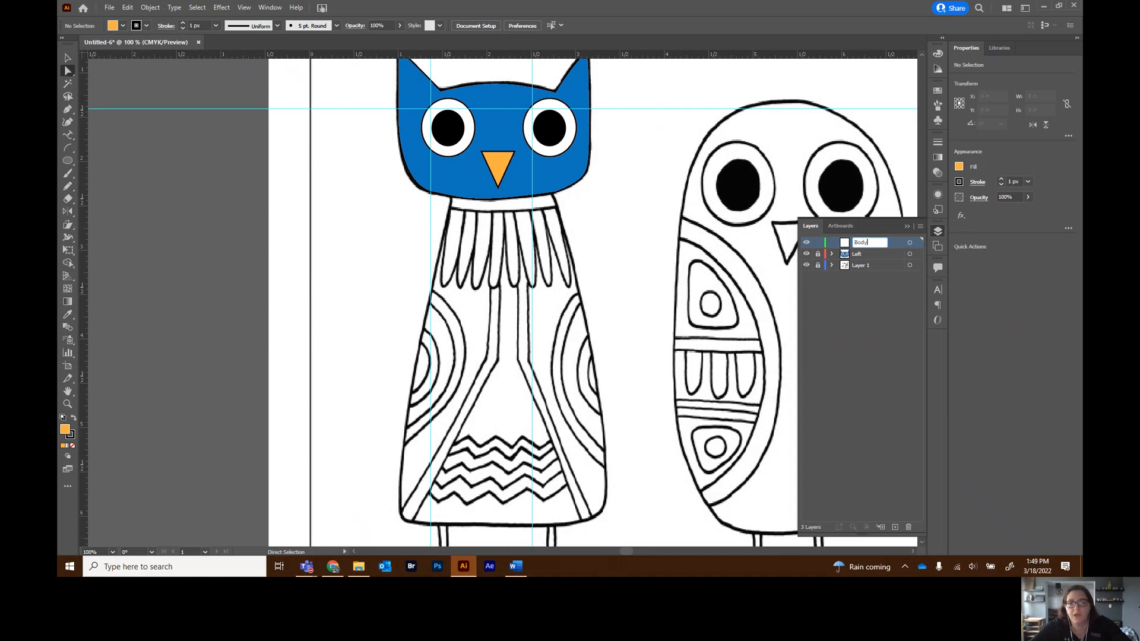
type("ody")
key("Return")
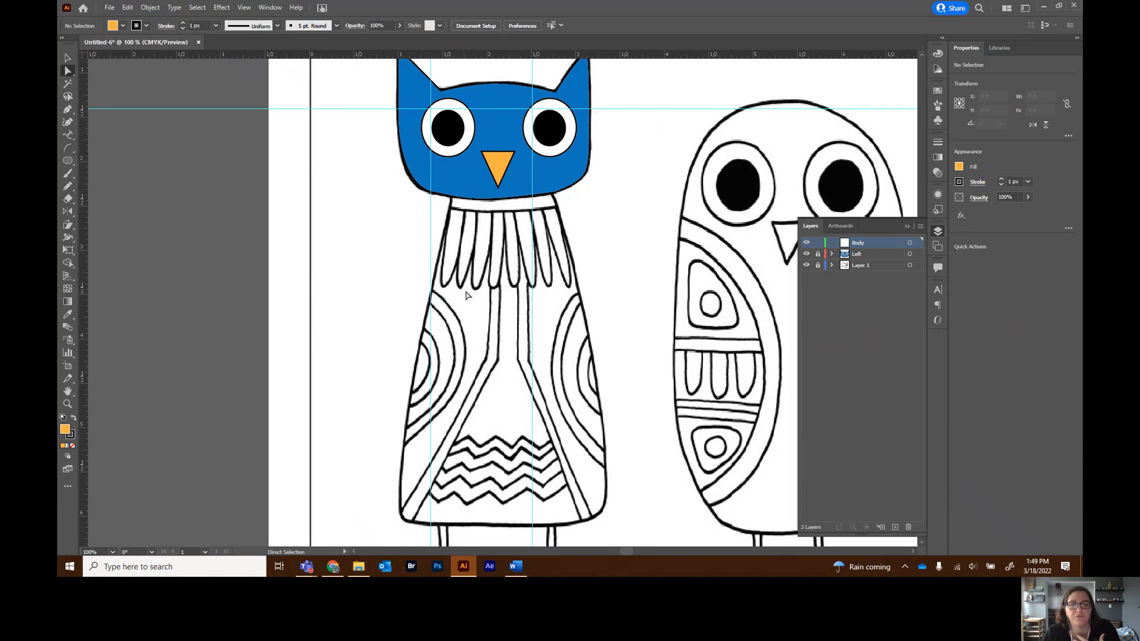
left_click_drag(872, 243, 873, 260)
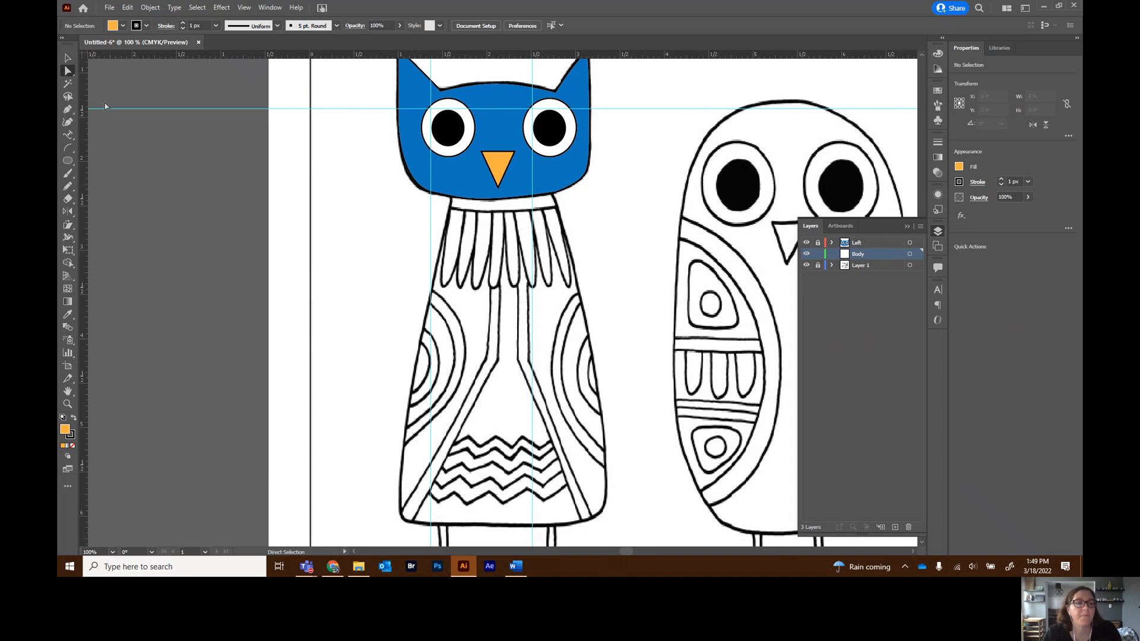
Trace the left edge of the left owl's body with the Pen tool, from behind the head down to the lower-left corner
left_click(67, 110)
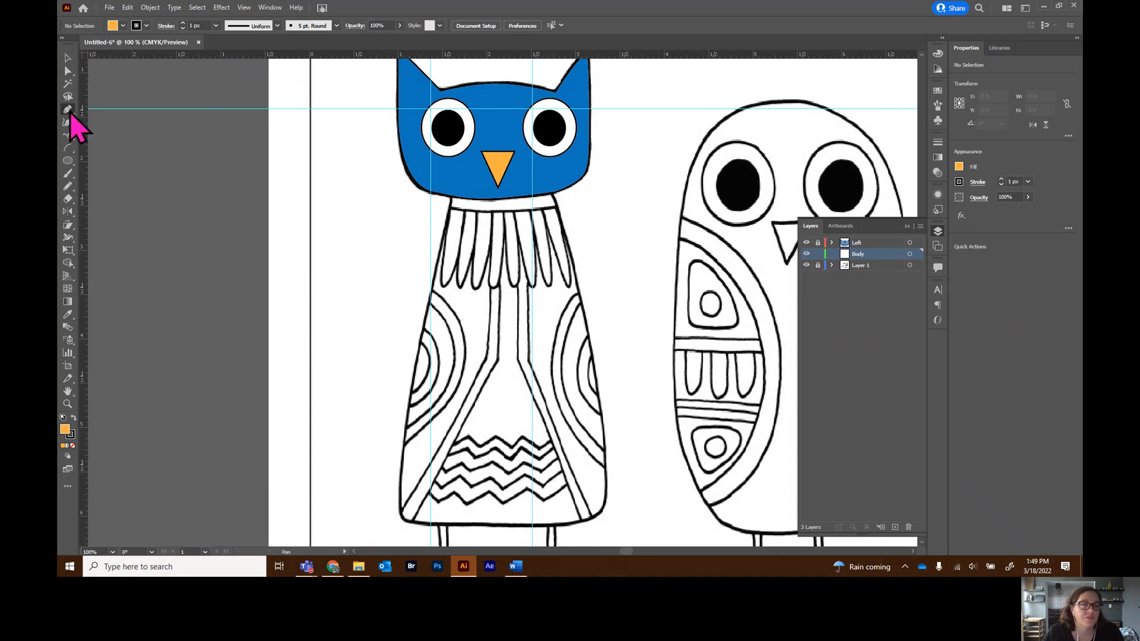
left_click(452, 189)
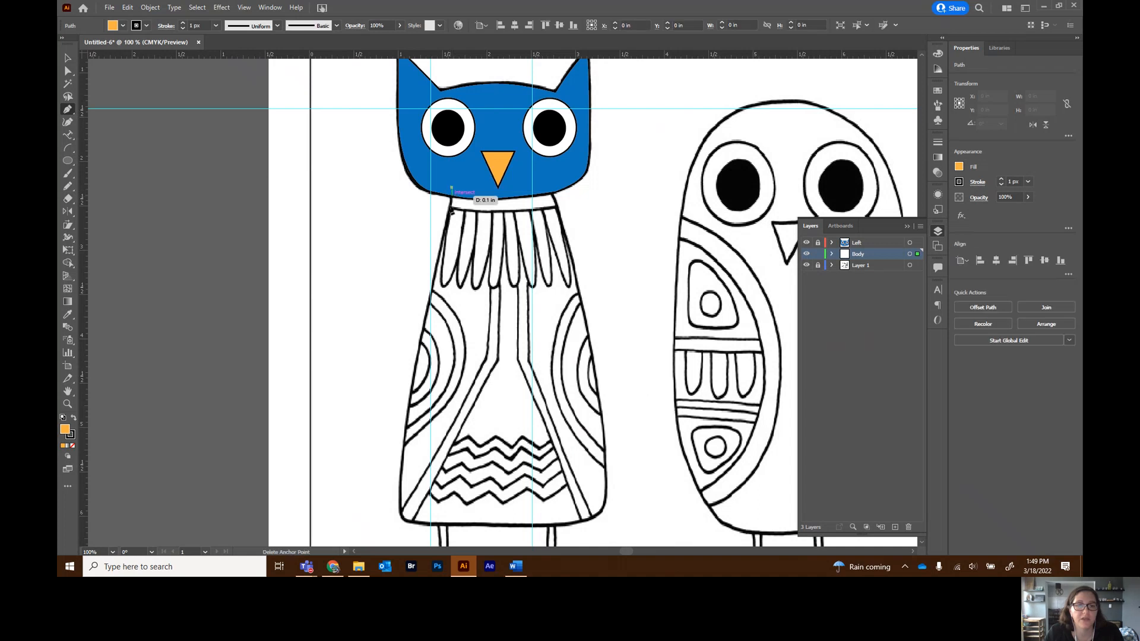
left_click(431, 295)
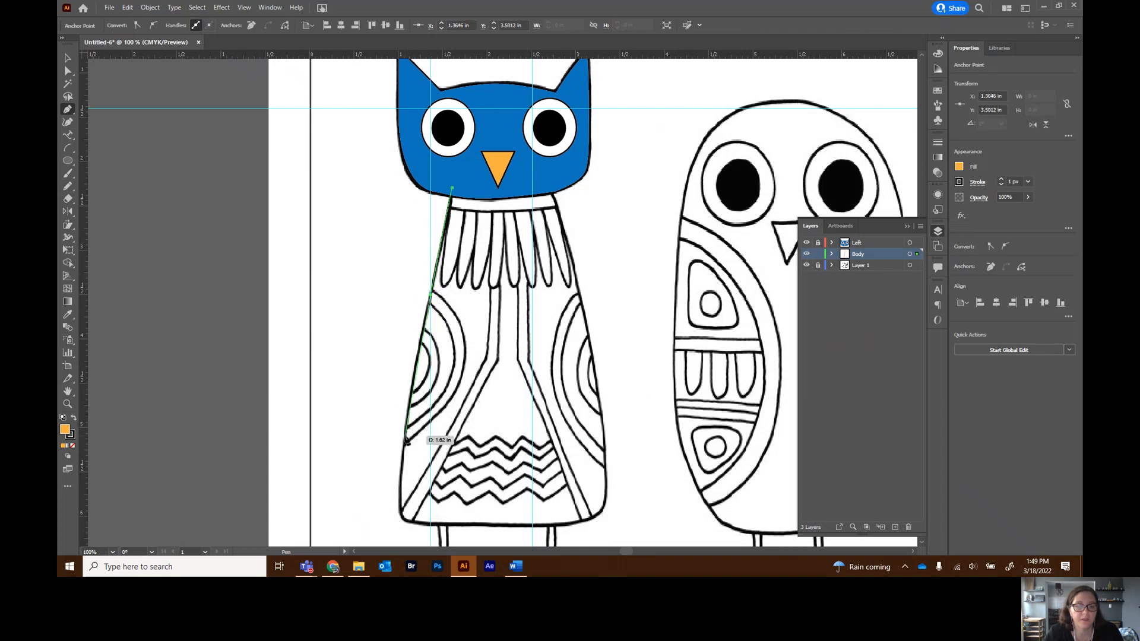
left_click_drag(405, 438, 405, 472)
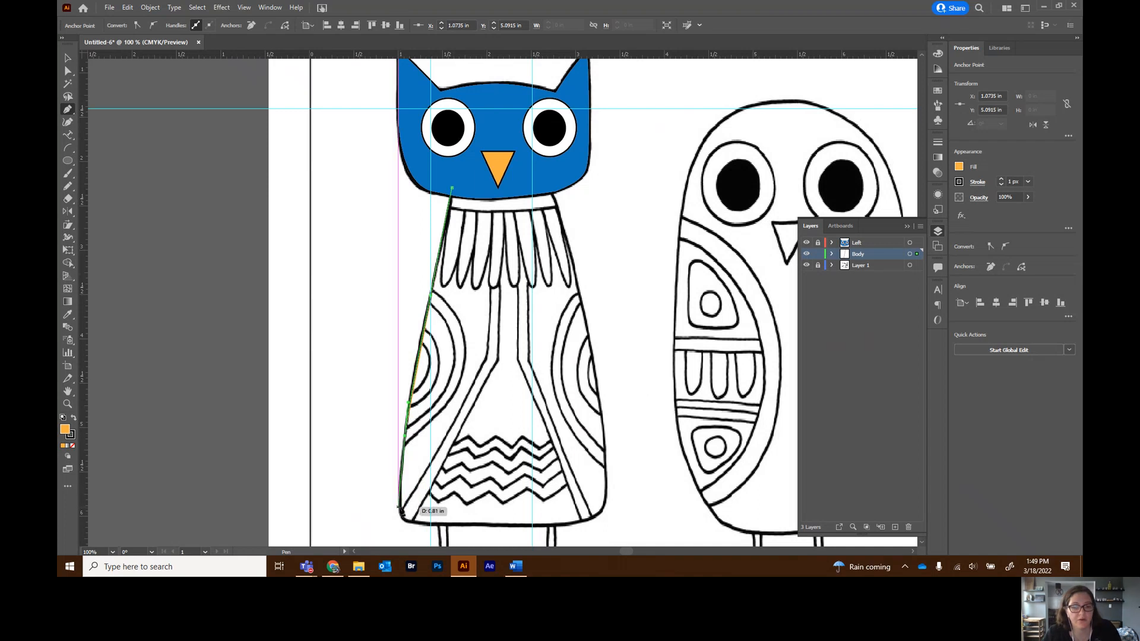
key("ctrl+equal")
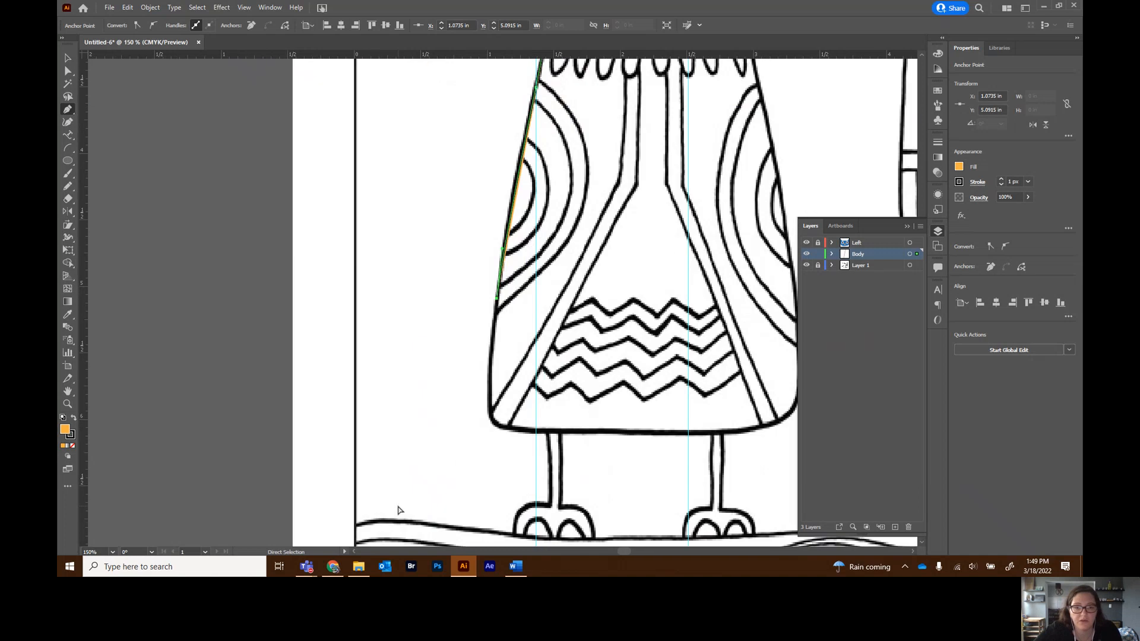
key("ctrl+equal")
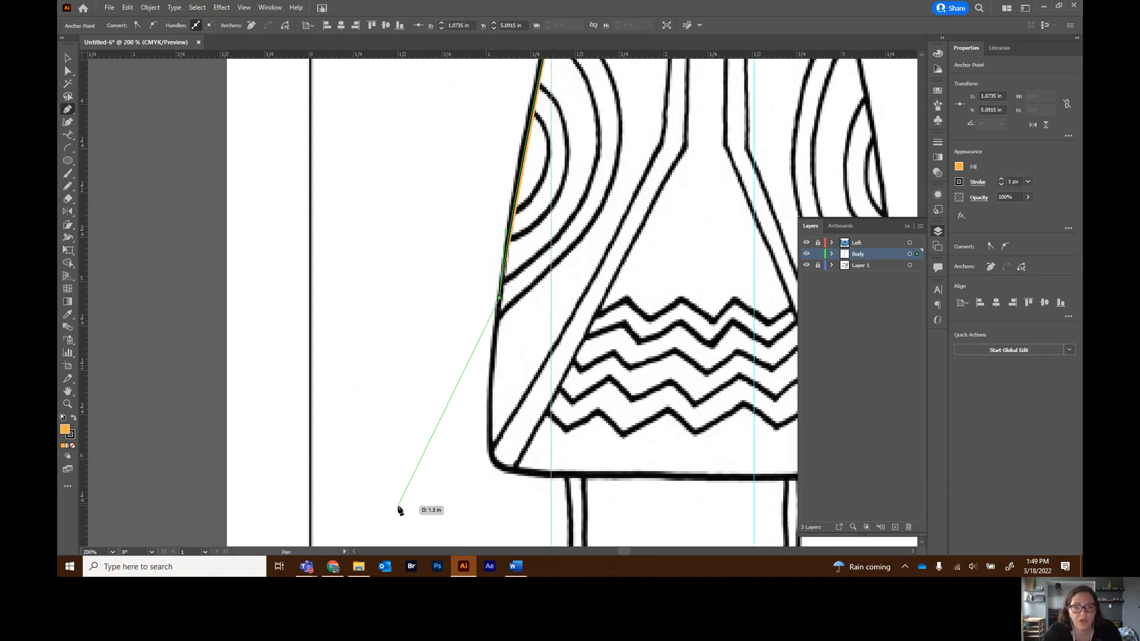
left_click(492, 437)
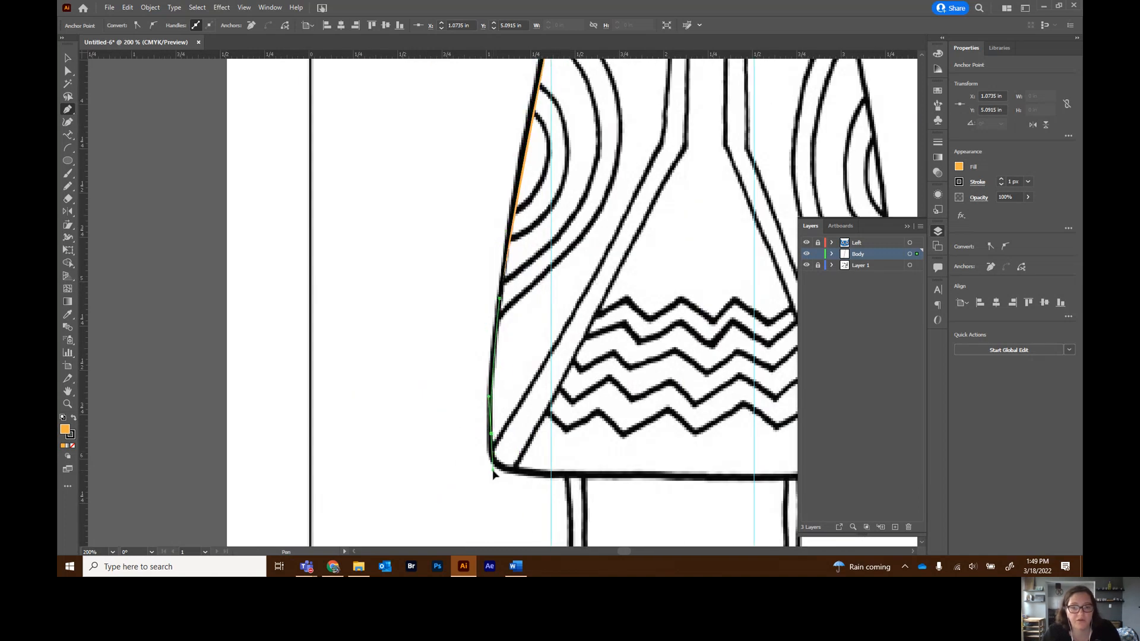
left_click_drag(490, 479, 491, 487)
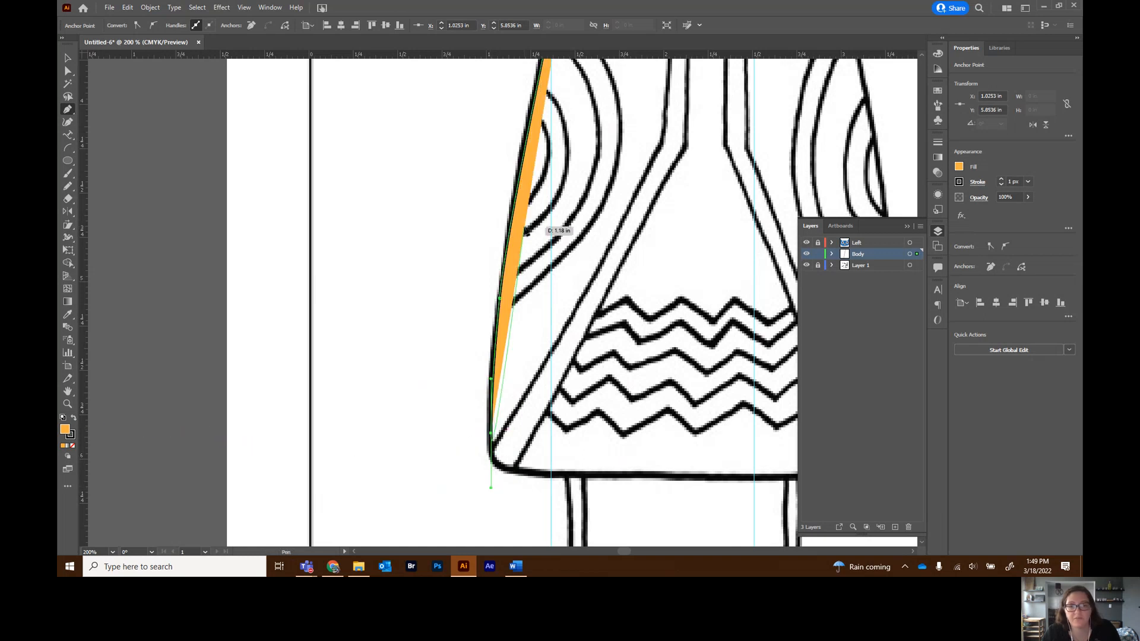
Set the body path's fill to None and its stroke to red
left_click(959, 167)
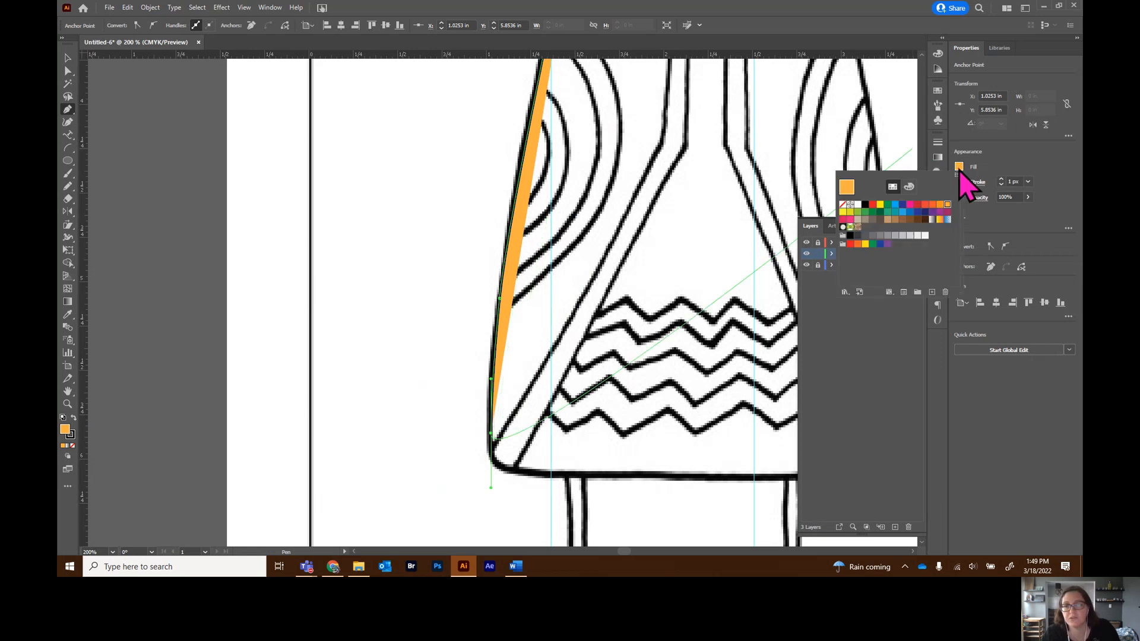
left_click(843, 204)
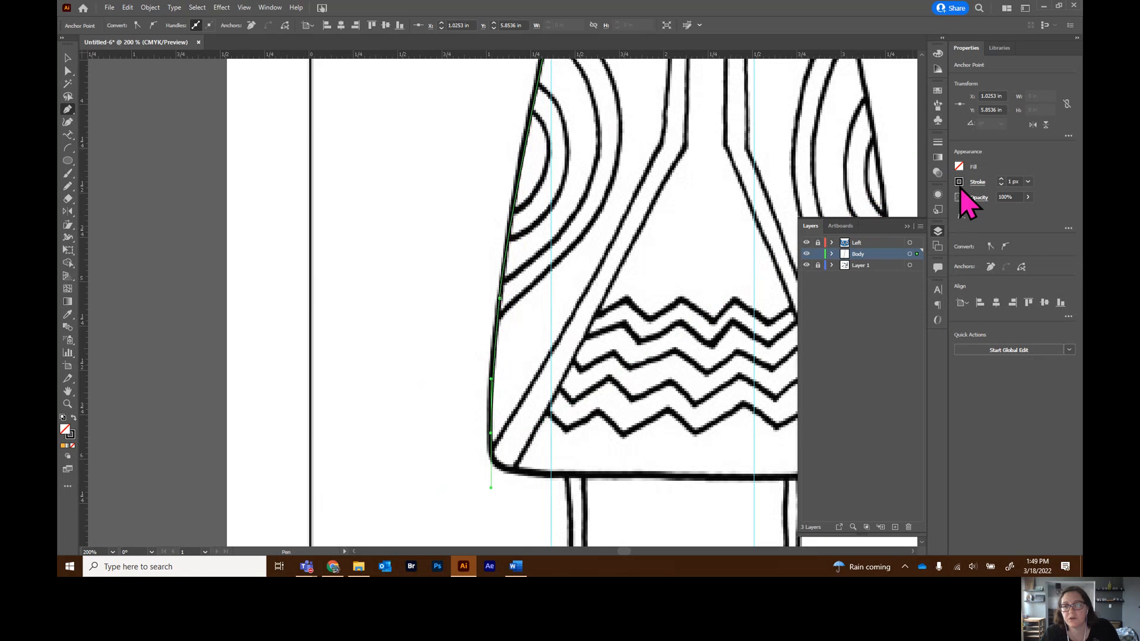
left_click(959, 181)
left_click(872, 219)
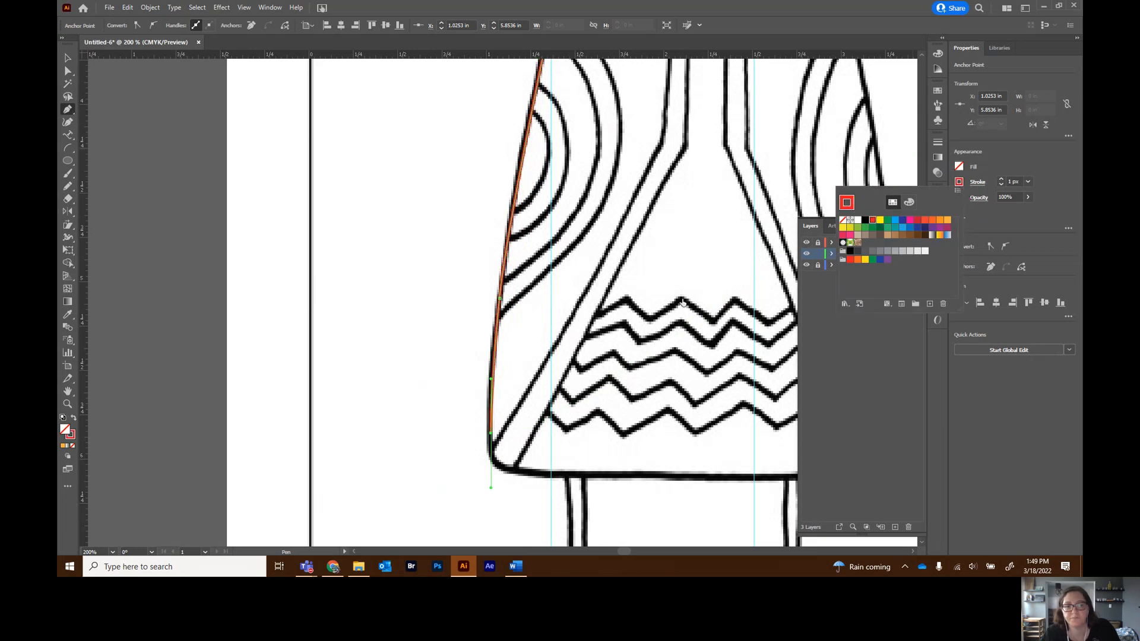
left_click(525, 477)
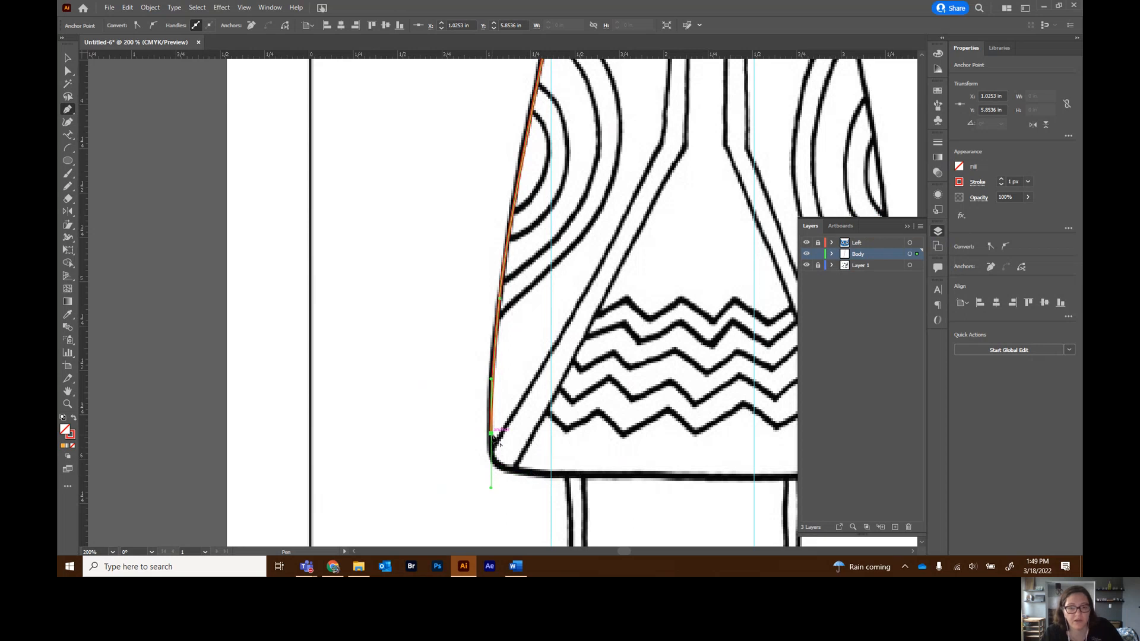
Continue the body path around the rounded lower-left corner, along the bottom edge and around the lower-right corner
left_click_drag(492, 435, 552, 476)
left_click(520, 474)
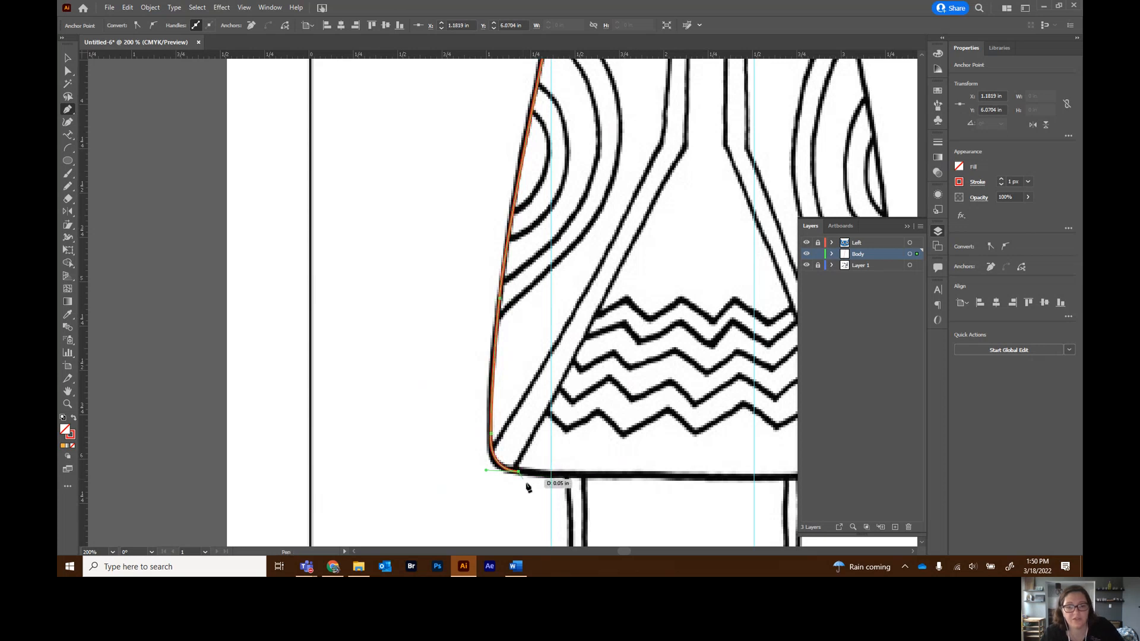
left_click_drag(625, 551, 628, 552)
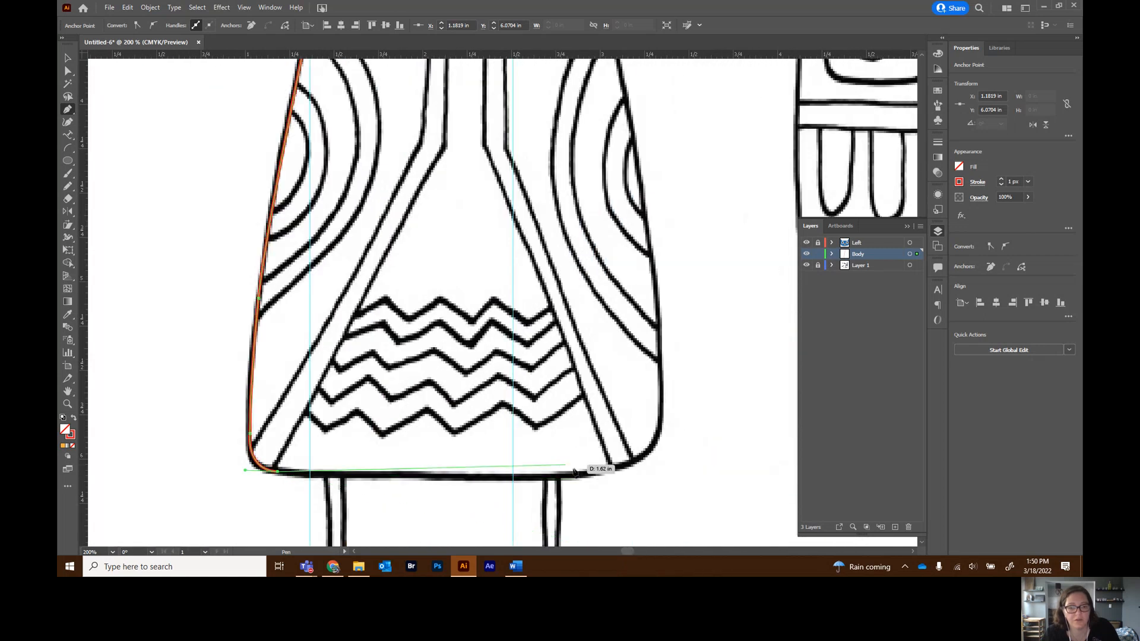
left_click_drag(604, 474, 684, 461)
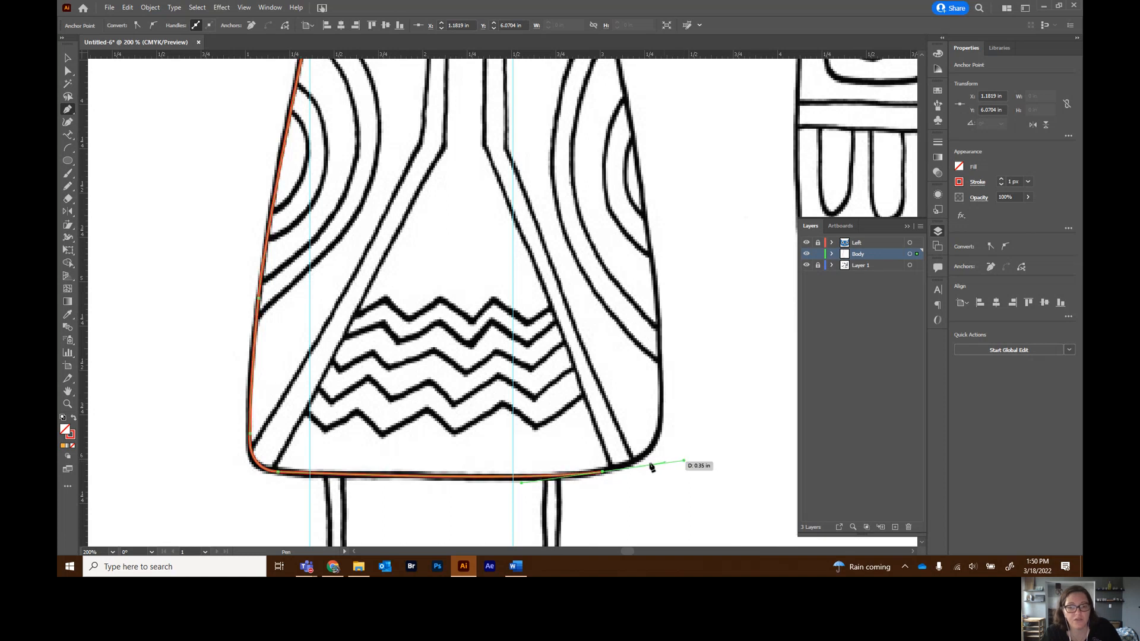
left_click(603, 472)
left_click_drag(662, 412, 663, 363)
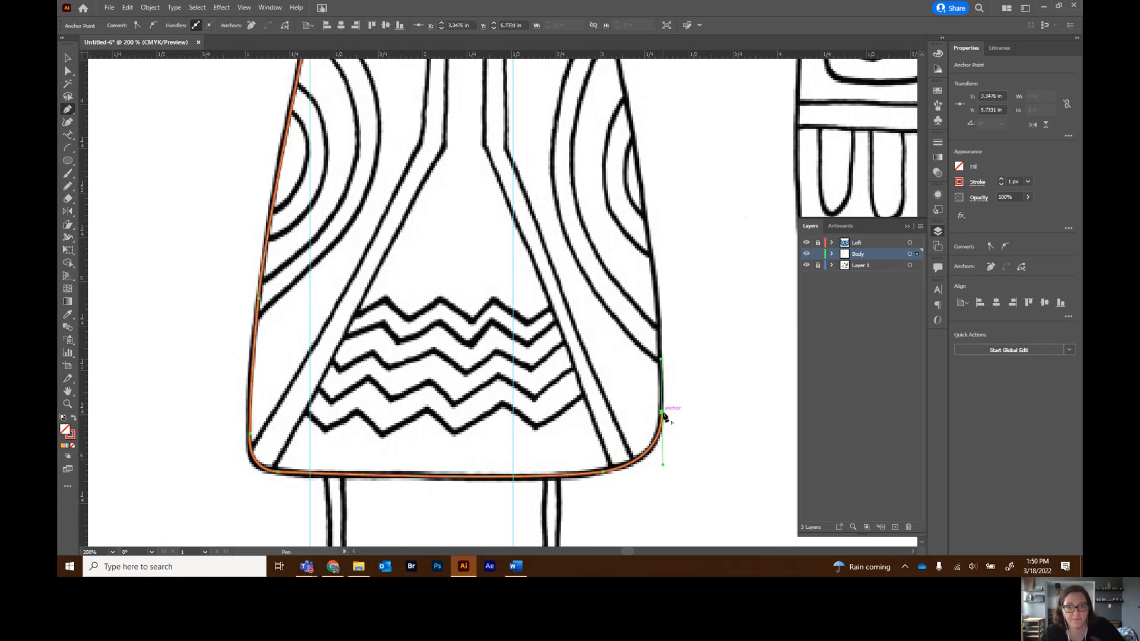
left_click(662, 414)
Trace up the body's right edge to behind the head and close the path across the neck at the starting point
scroll(653, 321, "up", 3)
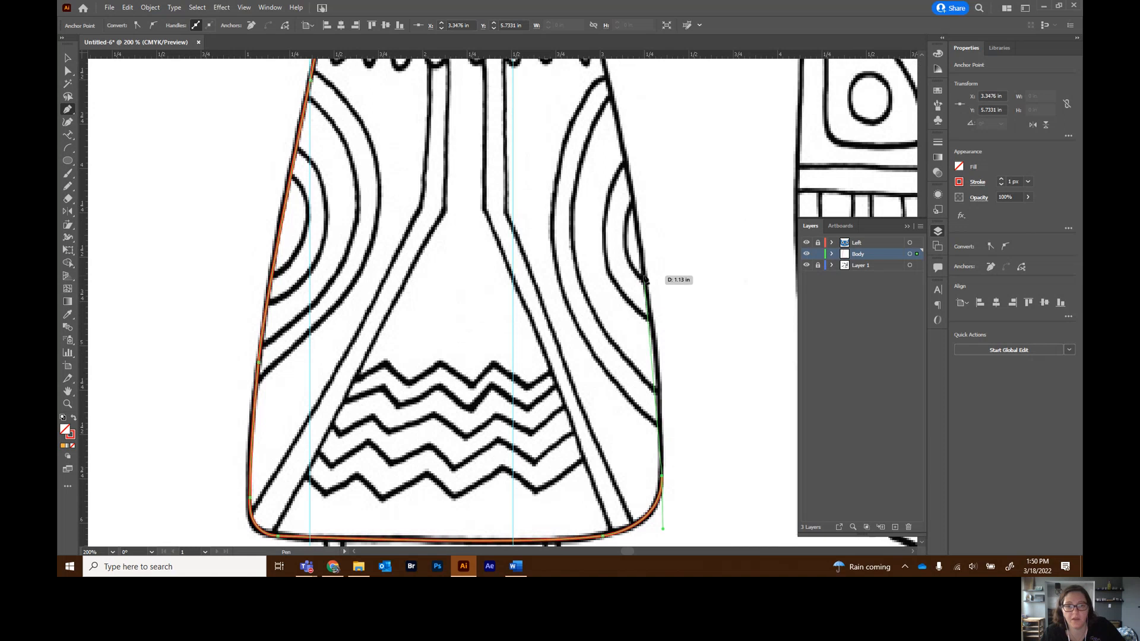
left_click_drag(646, 273, 633, 197)
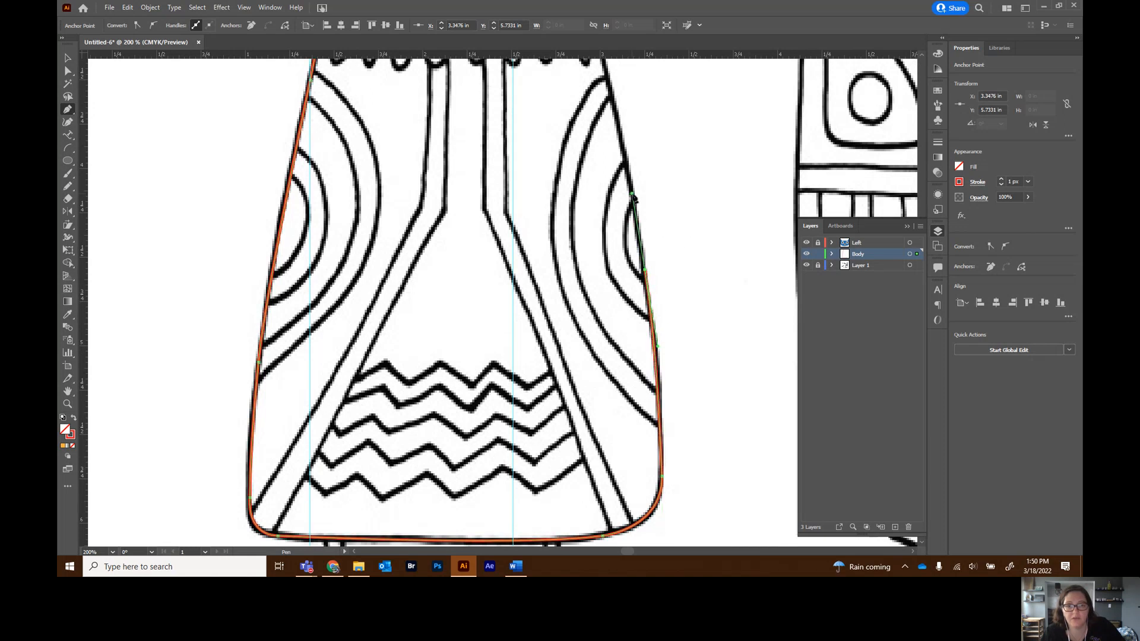
left_click(646, 271)
scroll(648, 297, "up", 6)
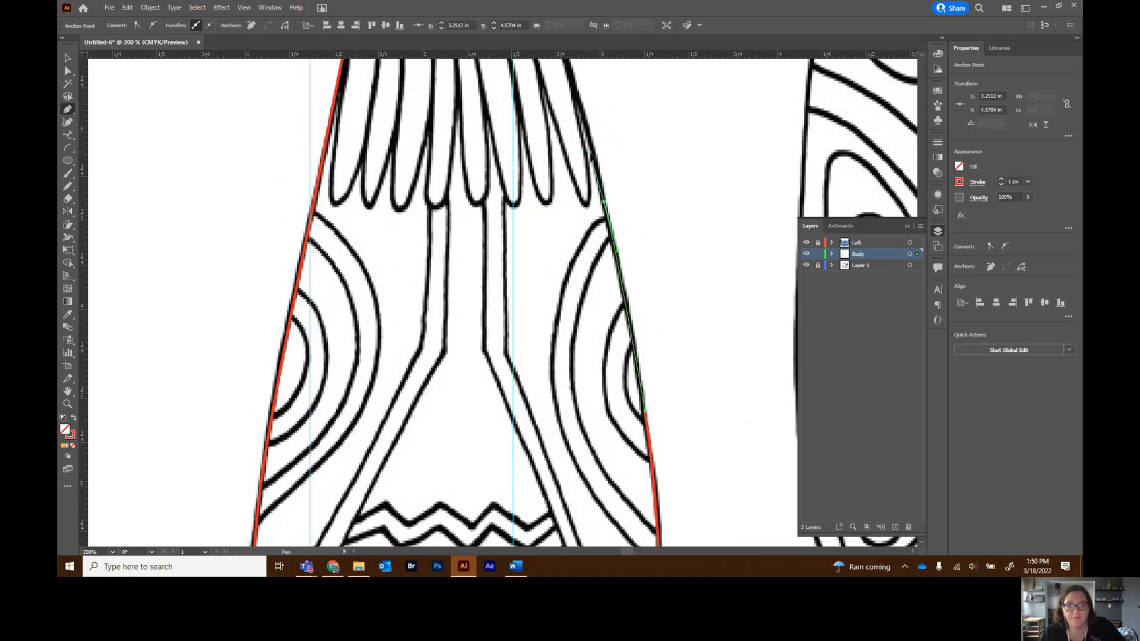
left_click_drag(591, 153, 590, 154)
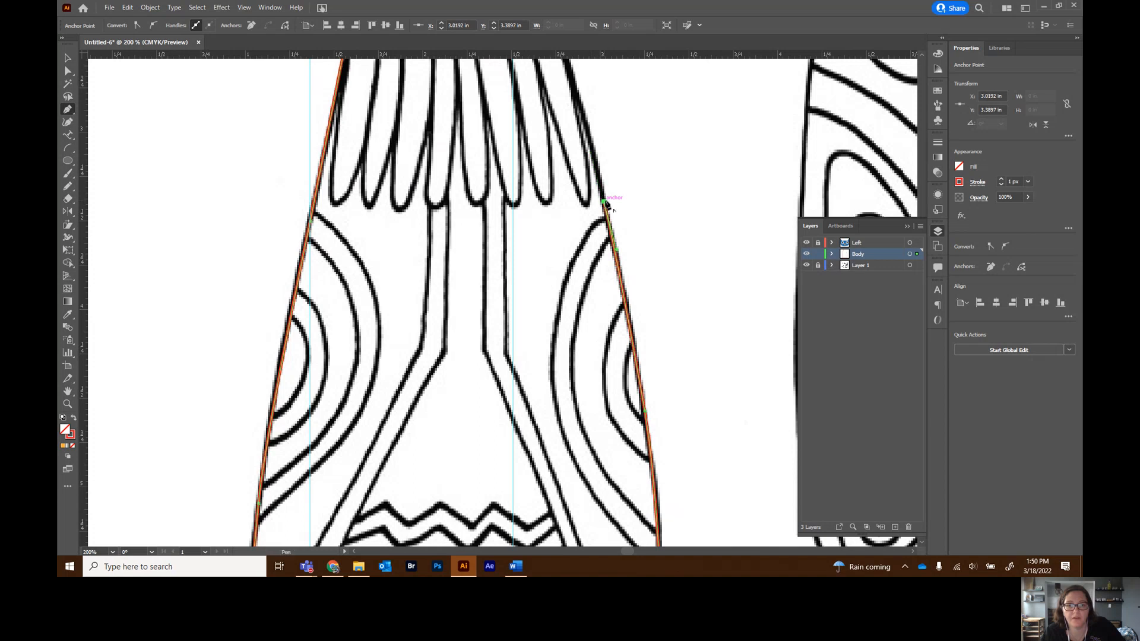
scroll(603, 172, "up", 3)
left_click_drag(547, 123, 353, 125)
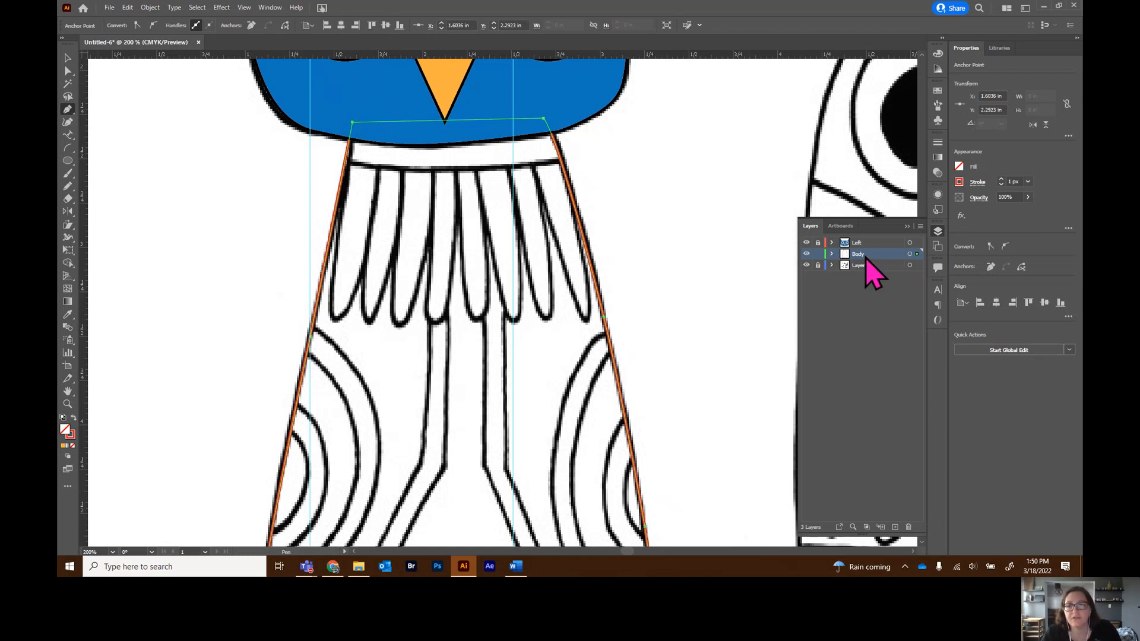
Try a black stroke and a blue fill on the left owl's body path, and undo both changes
left_click(959, 182)
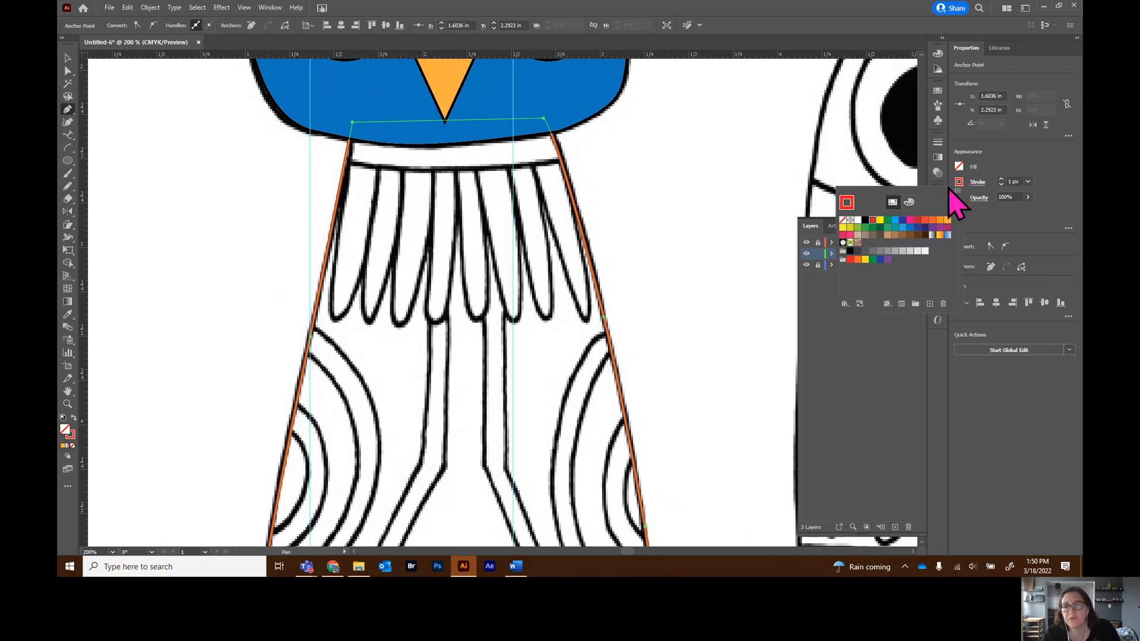
left_click(865, 220)
left_click(958, 167)
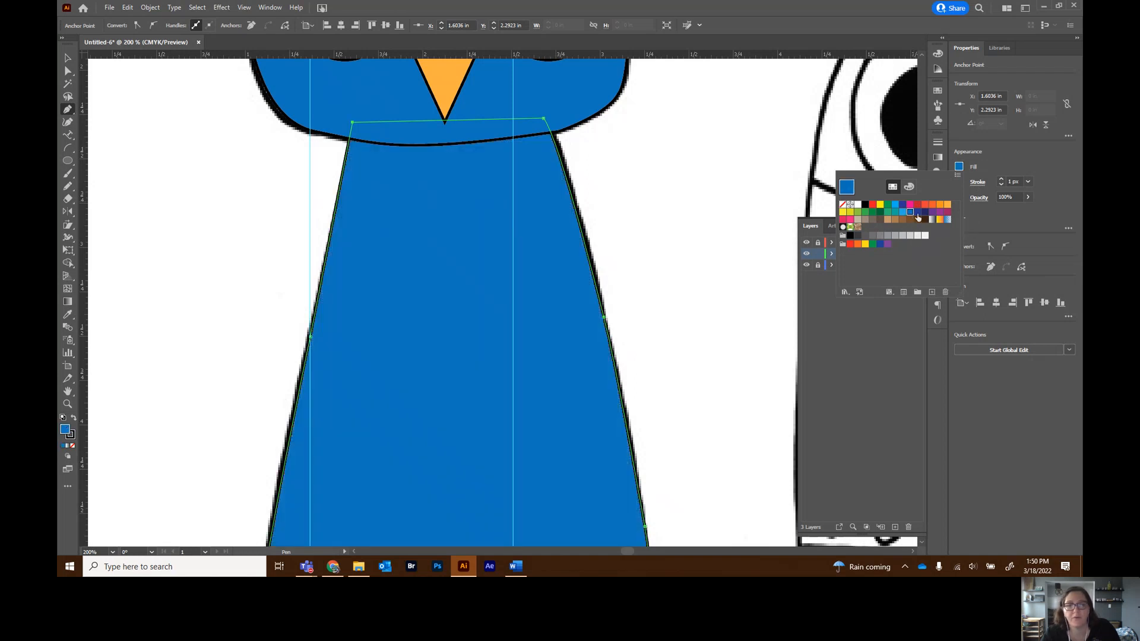
key("a")
left_click(822, 206)
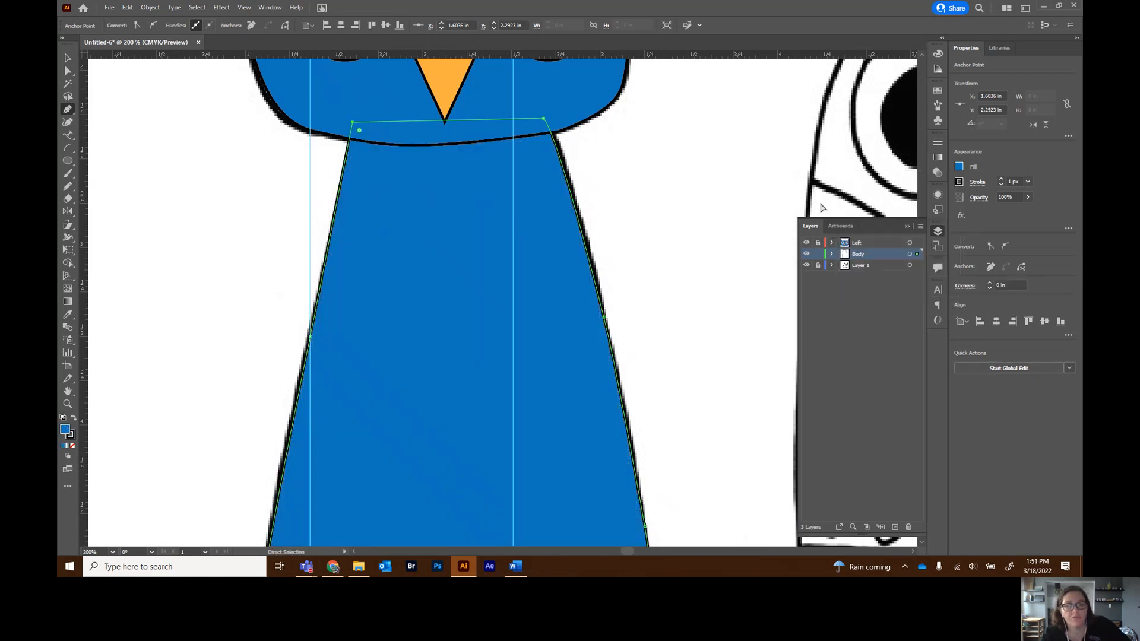
key("ctrl+z")
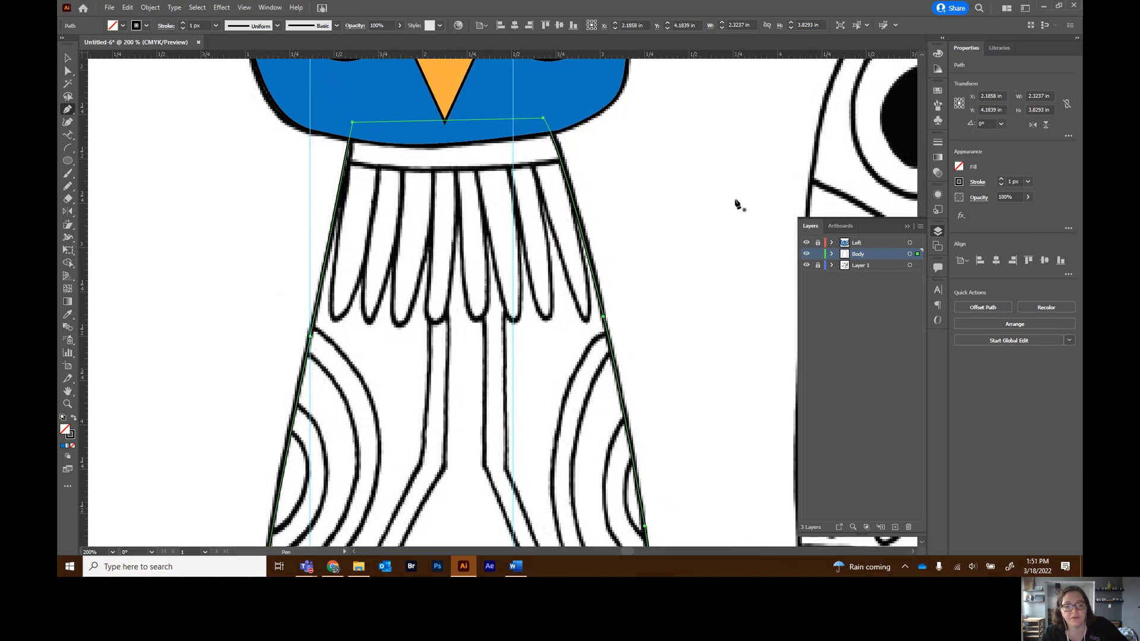
key("ctrl+z")
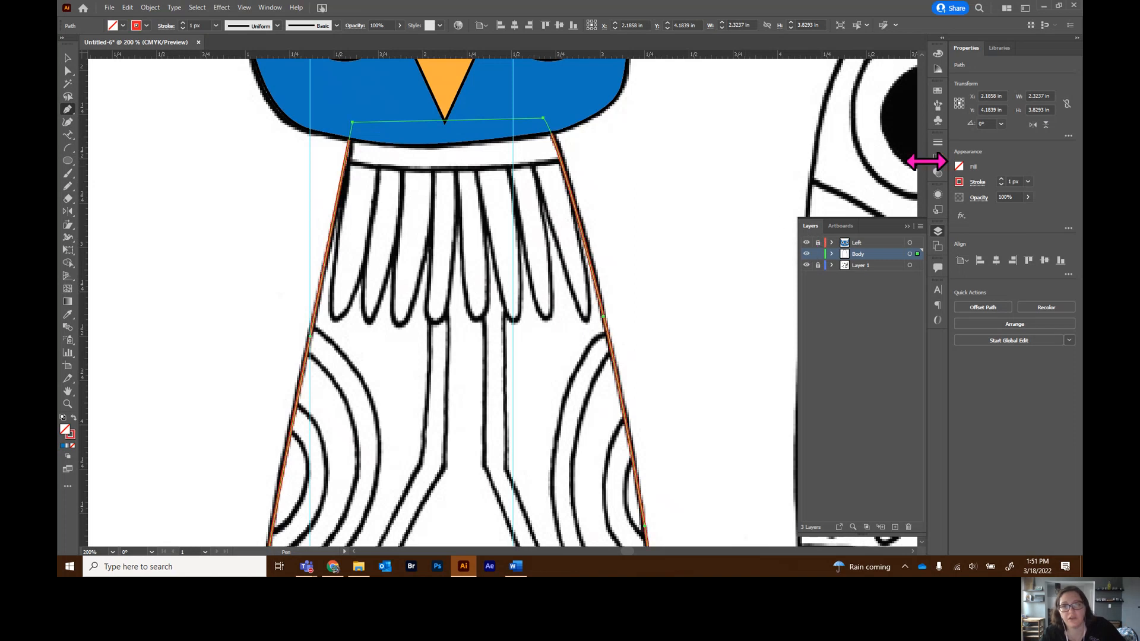
left_click(959, 168)
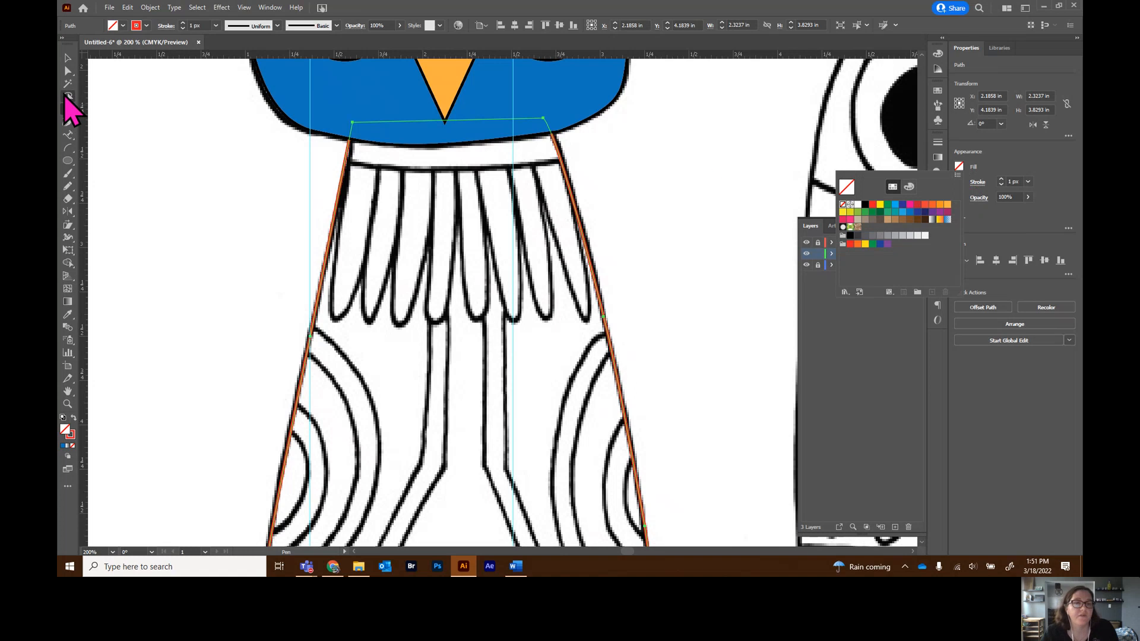
left_click(832, 327)
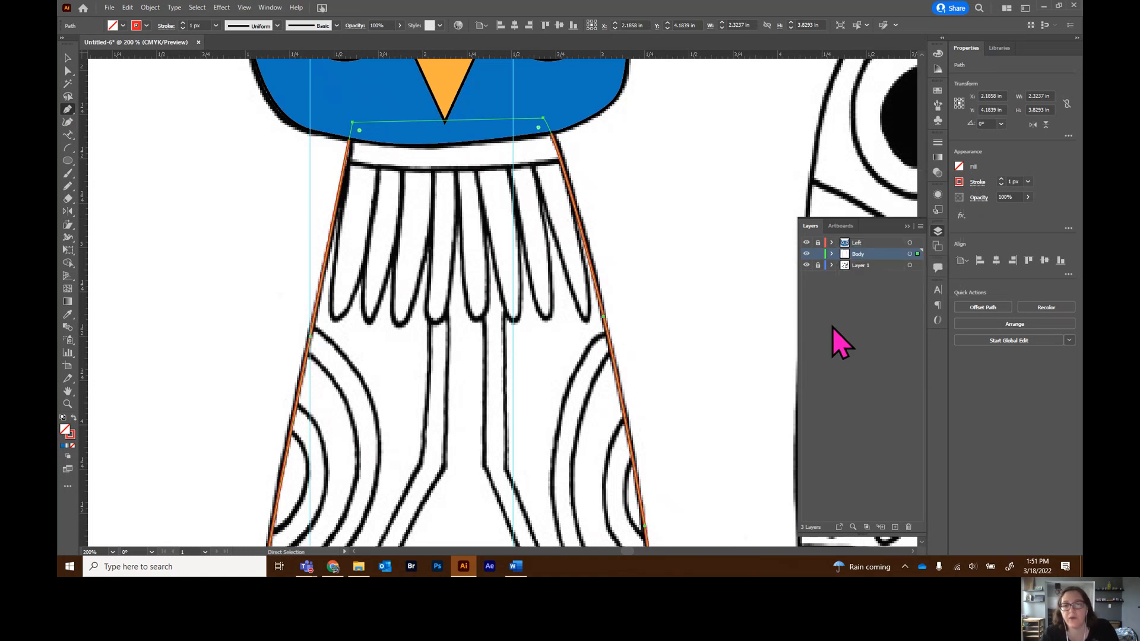
Hide Layer 1, copy the blue head's fill and stroke onto the body path with the Eyedropper, and deselect the path
left_click(807, 265)
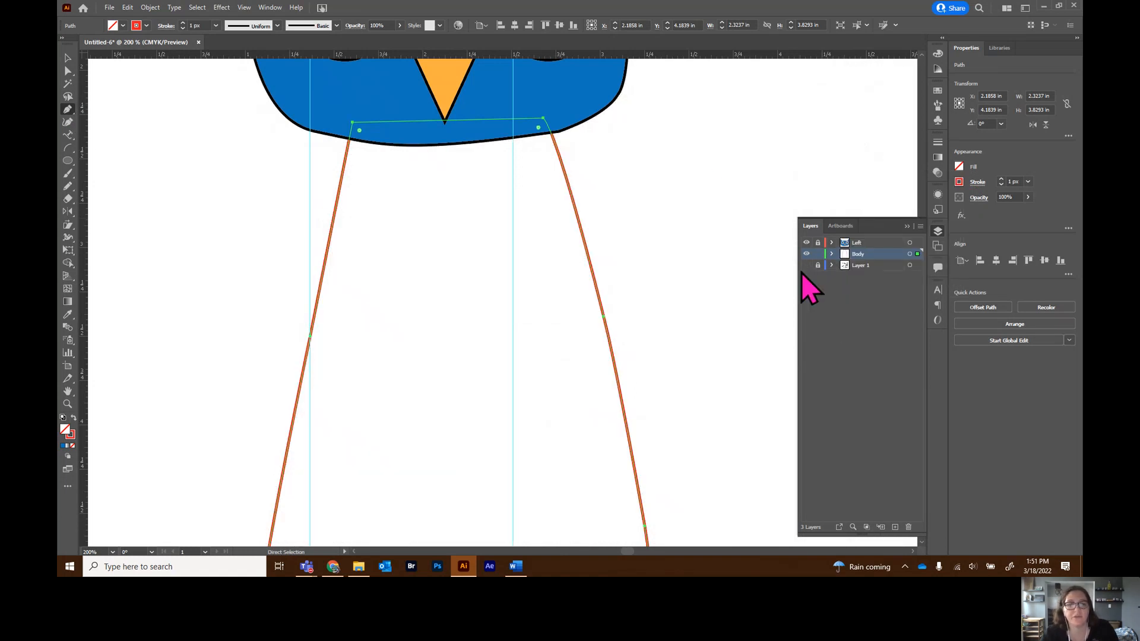
left_click(69, 315)
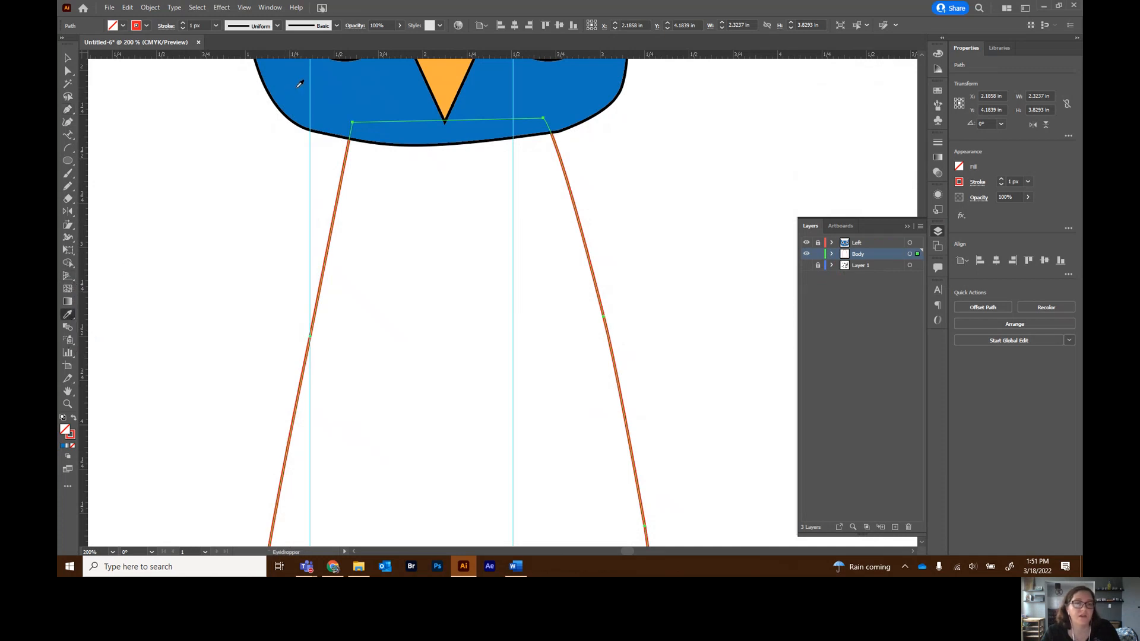
left_click(300, 83)
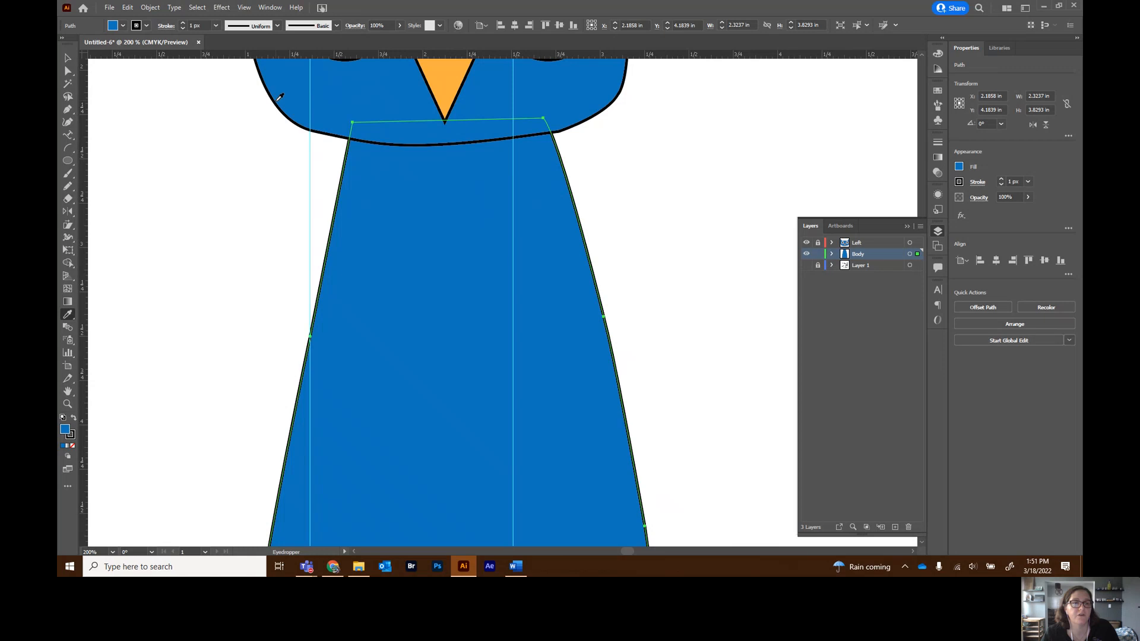
left_click(67, 57)
left_click(201, 162)
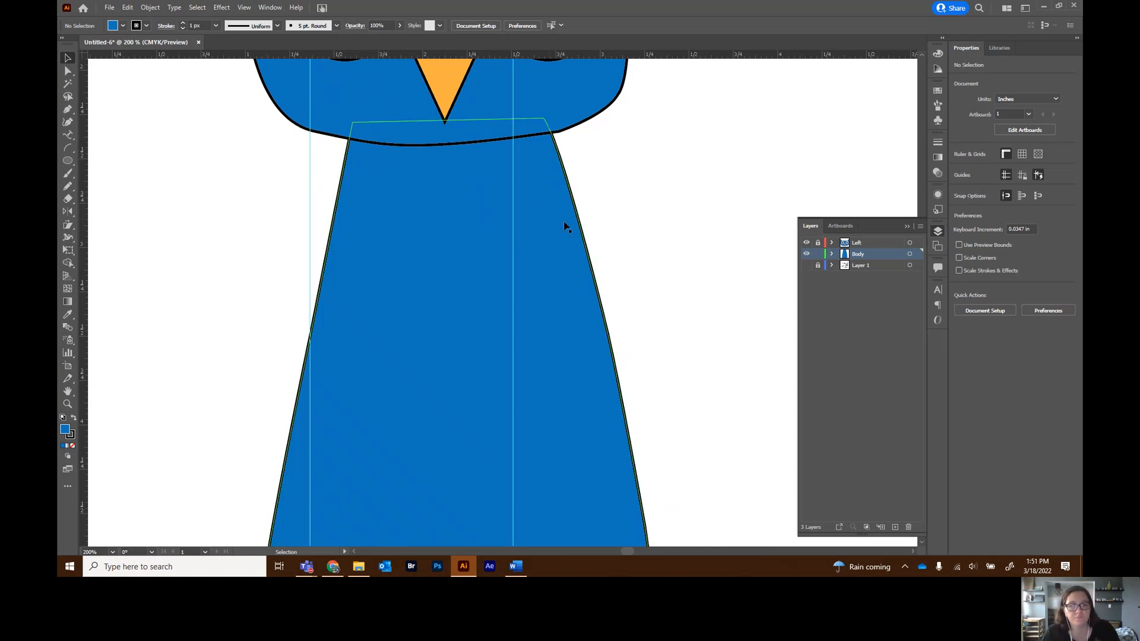
Hide the Body layer and show Layer 1 again to reveal the pattern inside the left owl's body
scroll(540, 220, "down", 2)
scroll(542, 221, "down", 5)
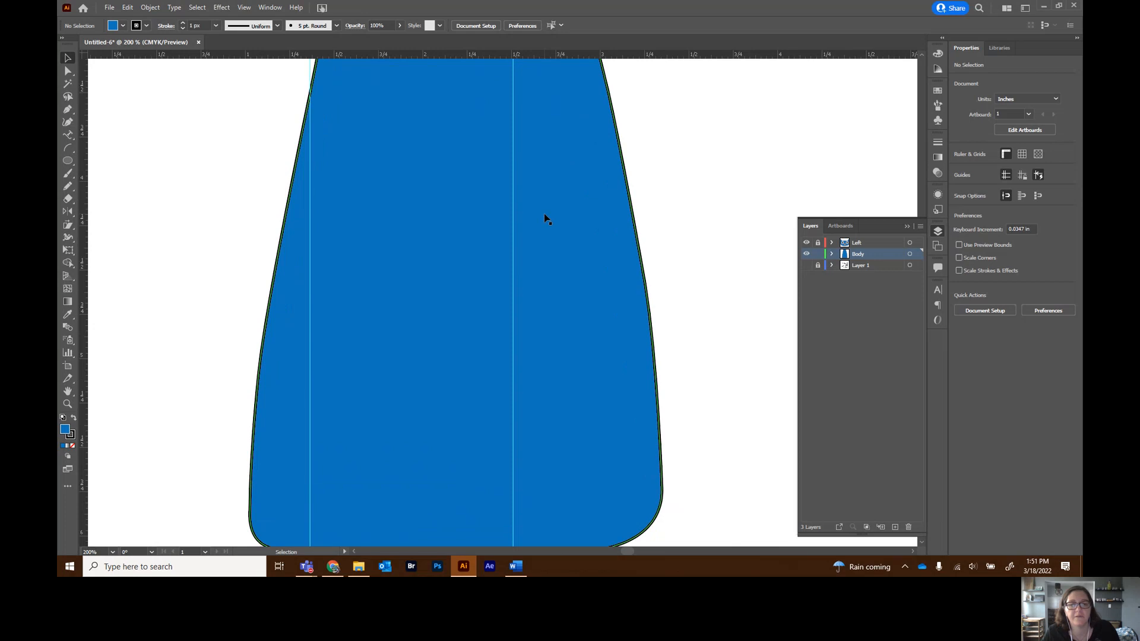
scroll(546, 221, "up", 4)
scroll(556, 217, "up", 2)
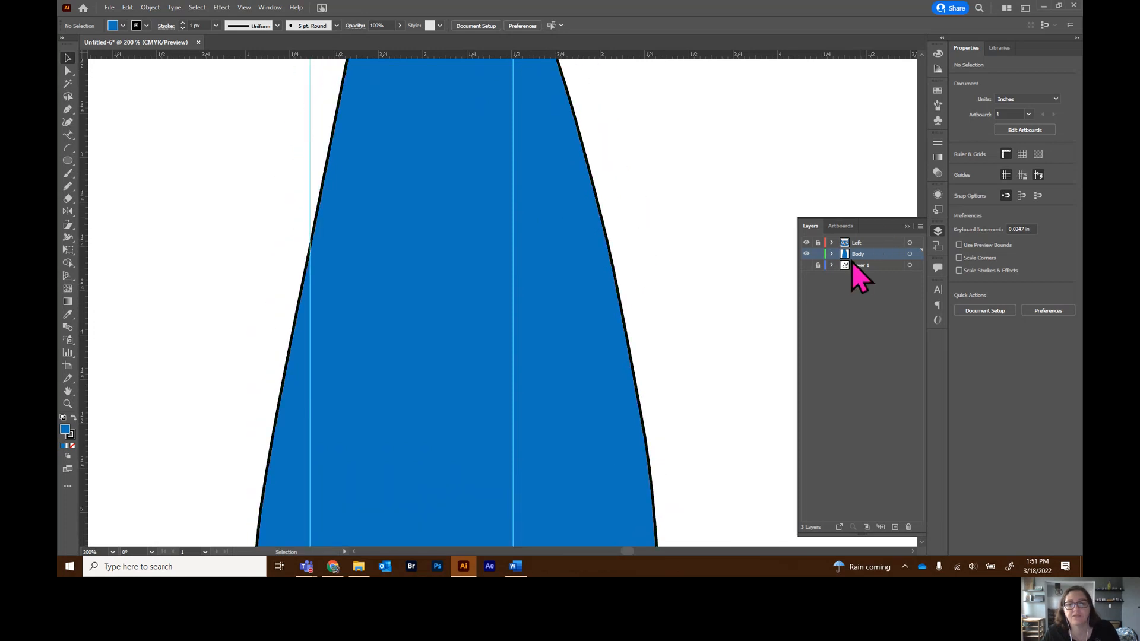
left_click(806, 254)
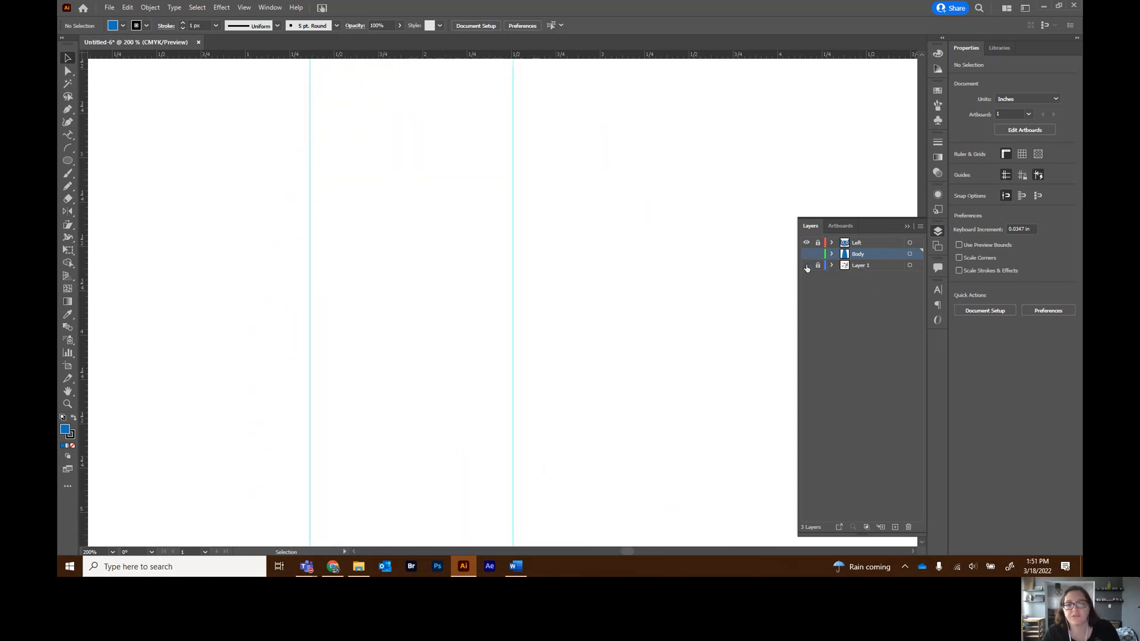
left_click(807, 265)
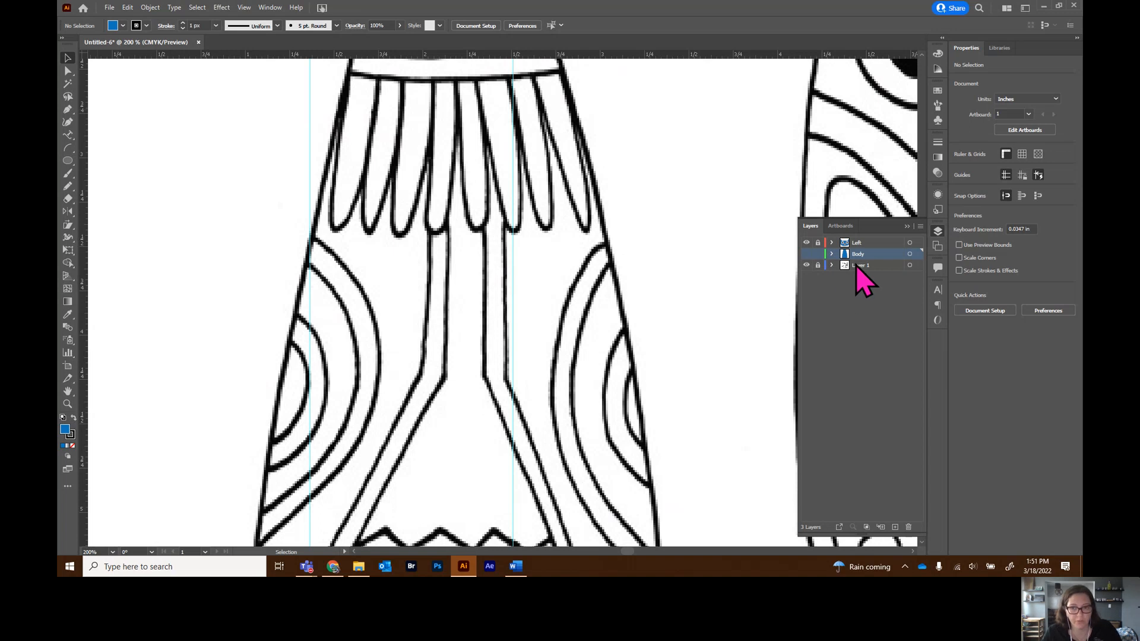
scroll(335, 249, "down", 3)
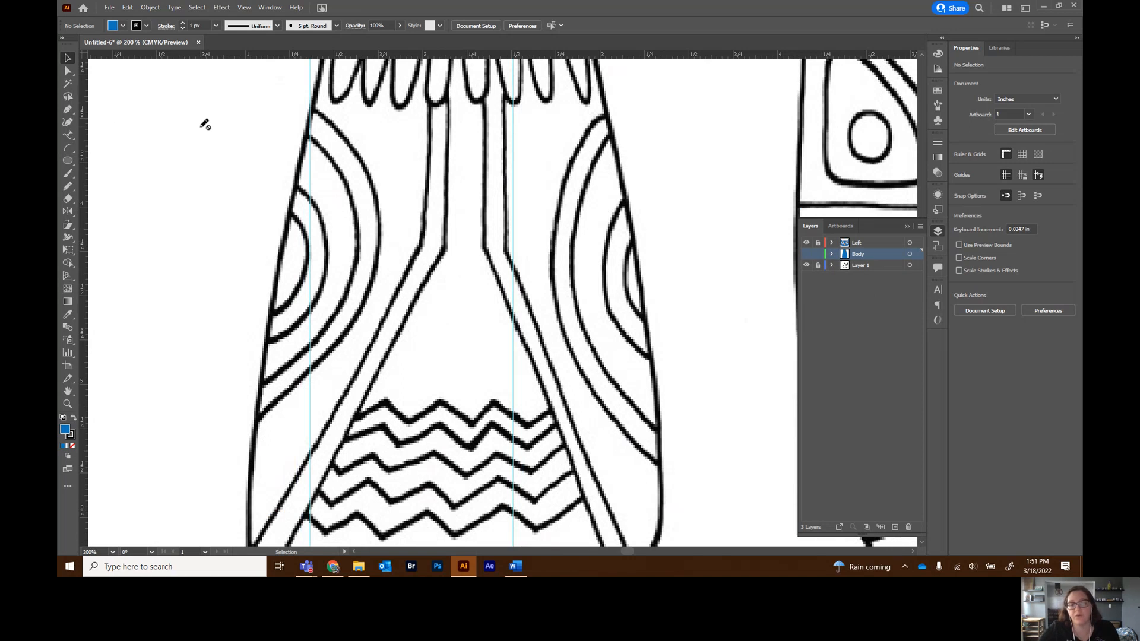
key("ctrl+minus")
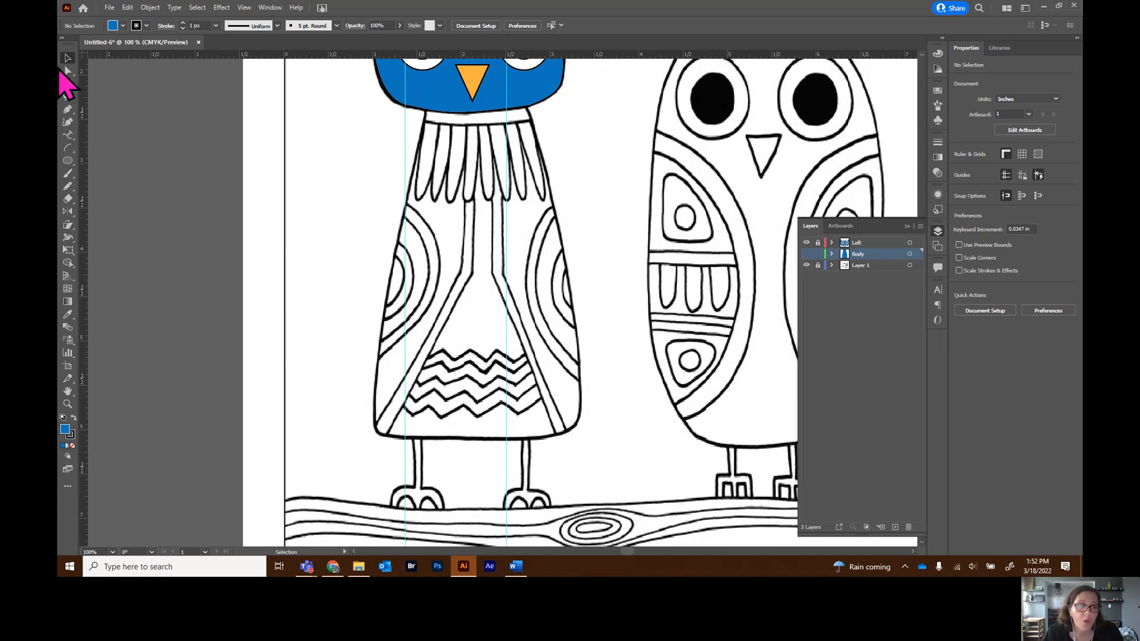
Expand the Body layer, make it visible and hide only the blue body path inside it
left_click(68, 110)
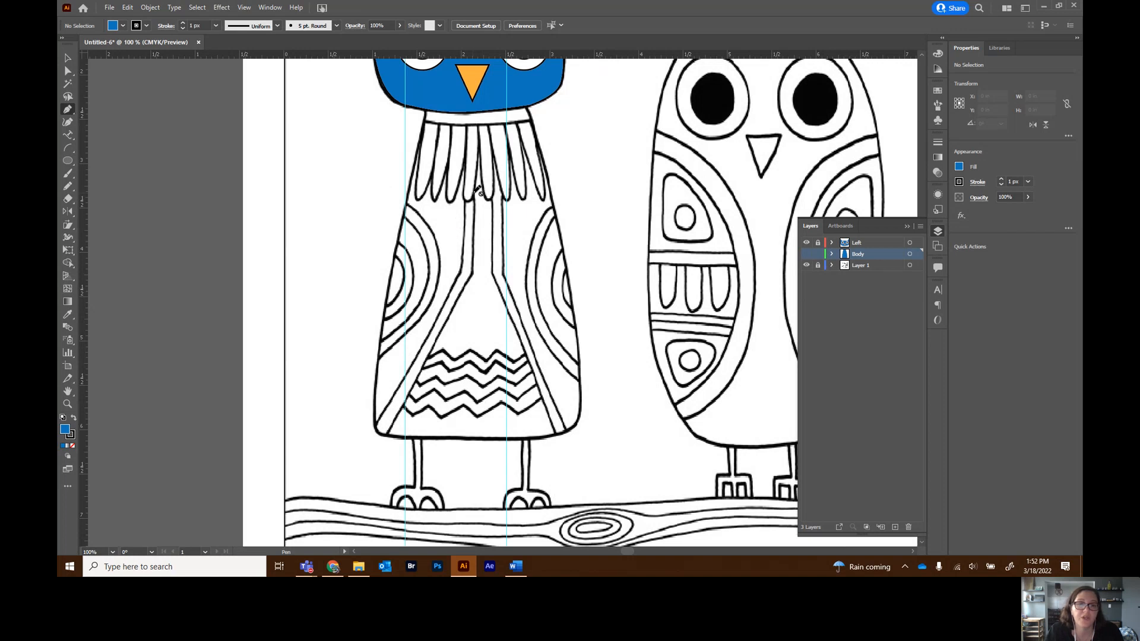
left_click(806, 254)
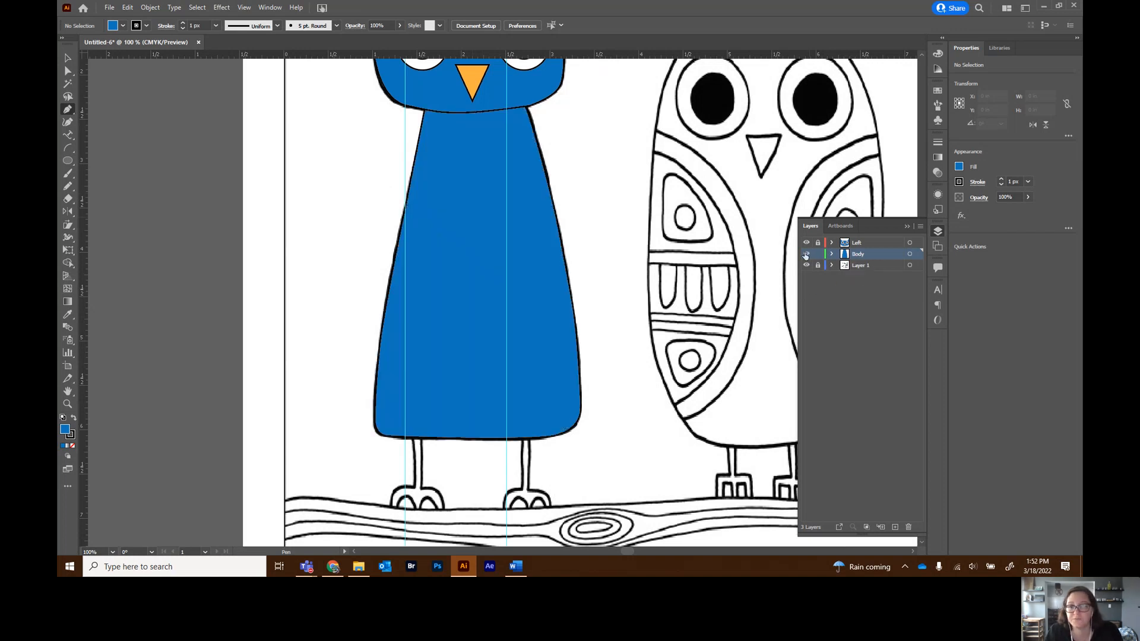
left_click(806, 254)
left_click(832, 254)
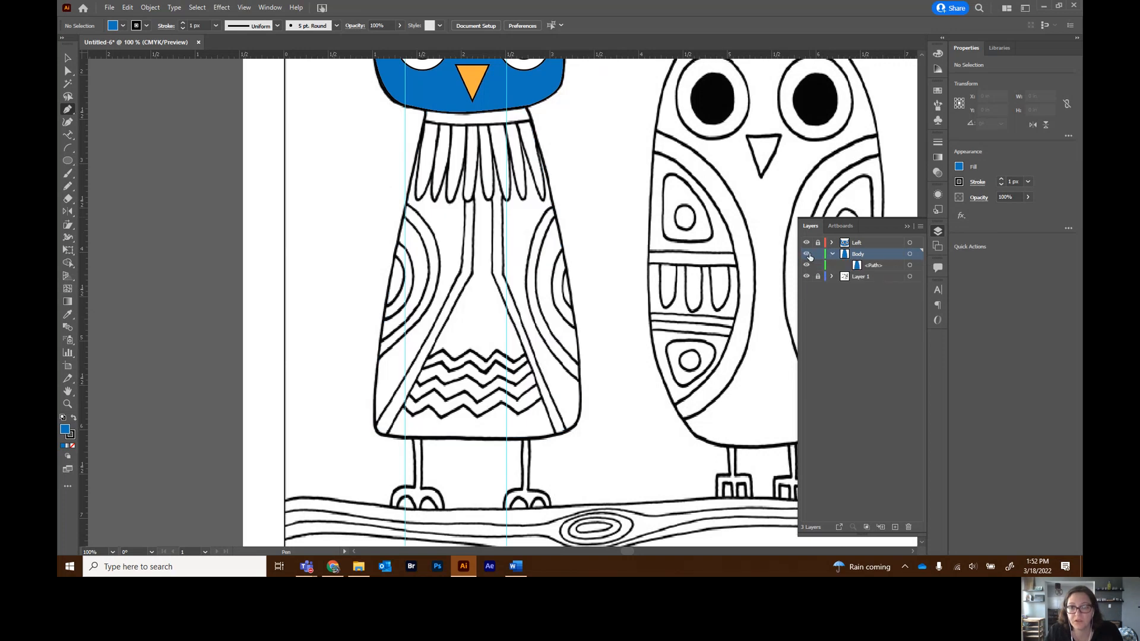
left_click(806, 254)
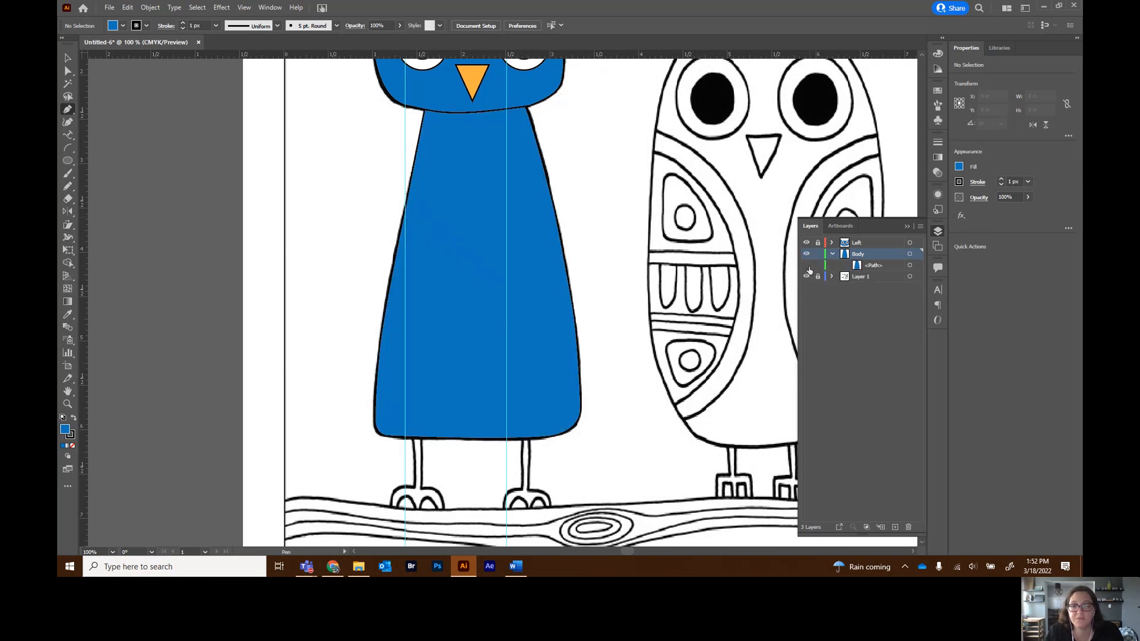
left_click(806, 266)
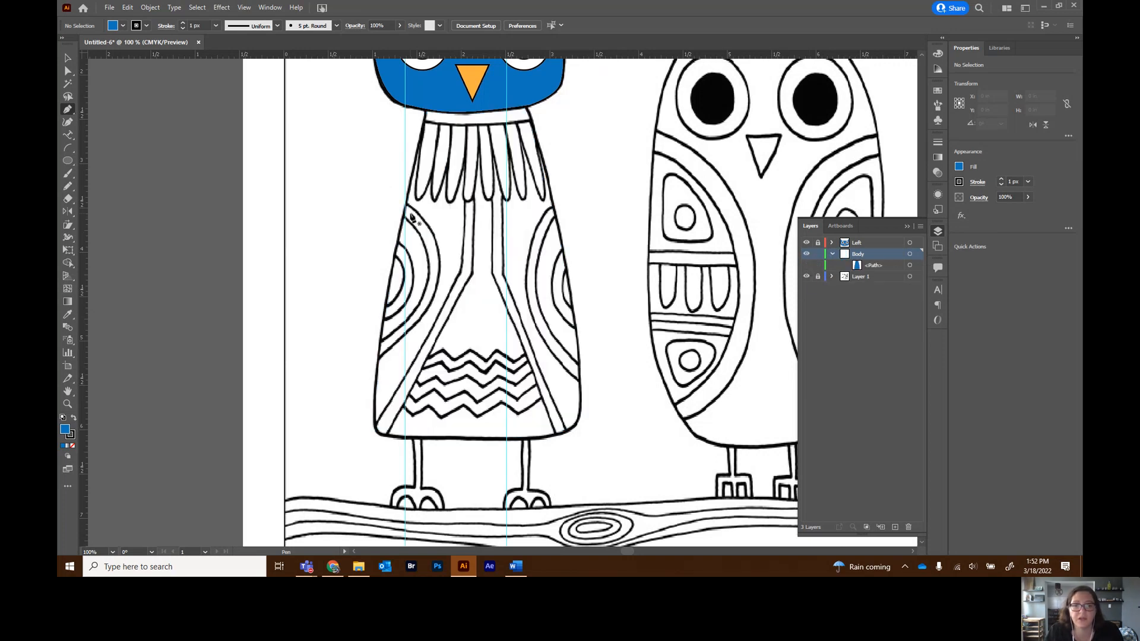
Trace the left stripe's inner edge with the Pen tool from below the feathers to the body's lower-left corner, and round that corner
left_click(472, 191)
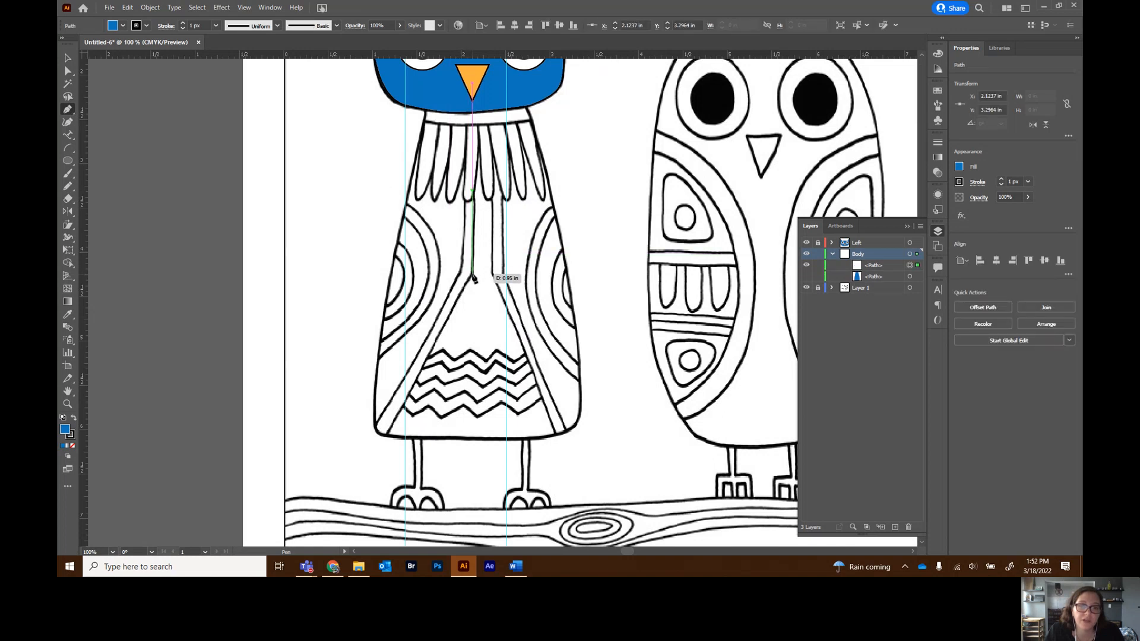
left_click(472, 275)
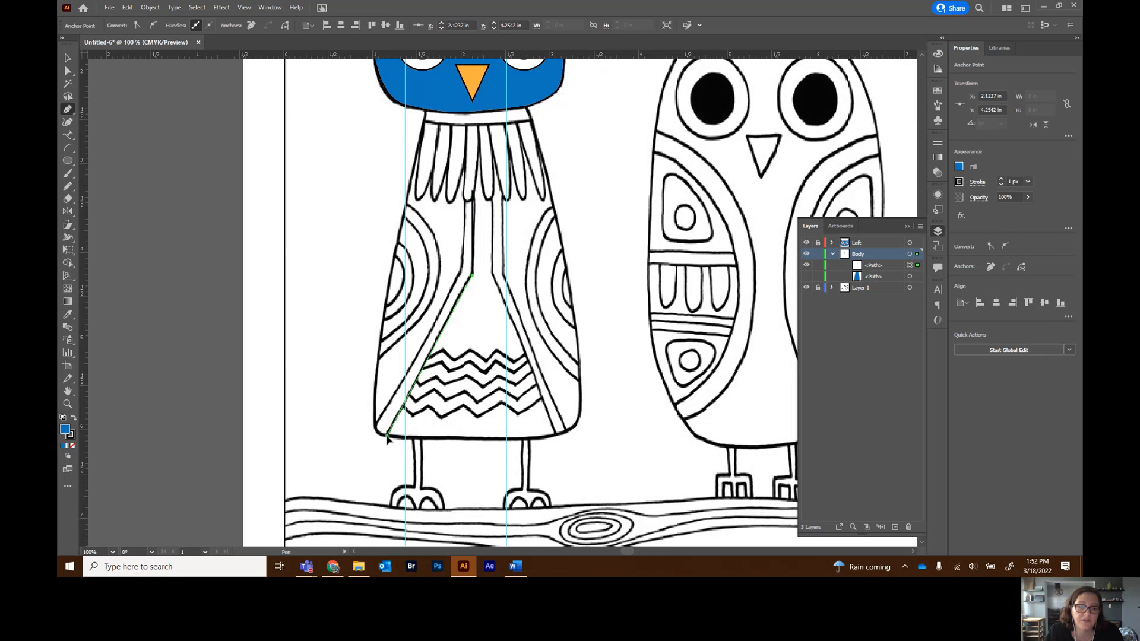
left_click(386, 435)
left_click(375, 422)
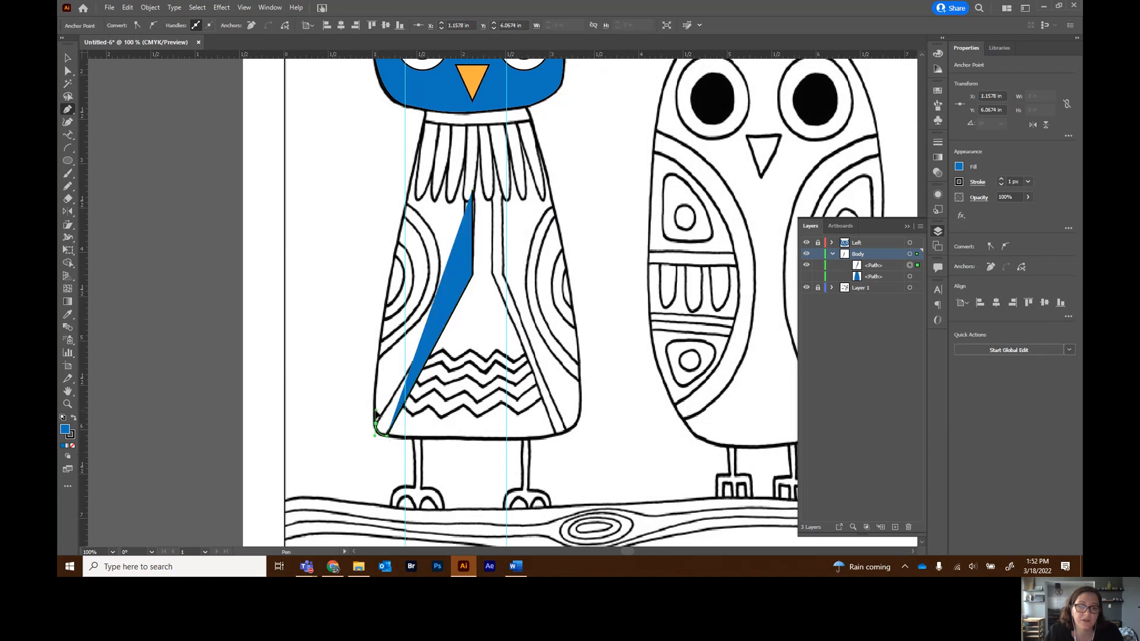
left_click(375, 422)
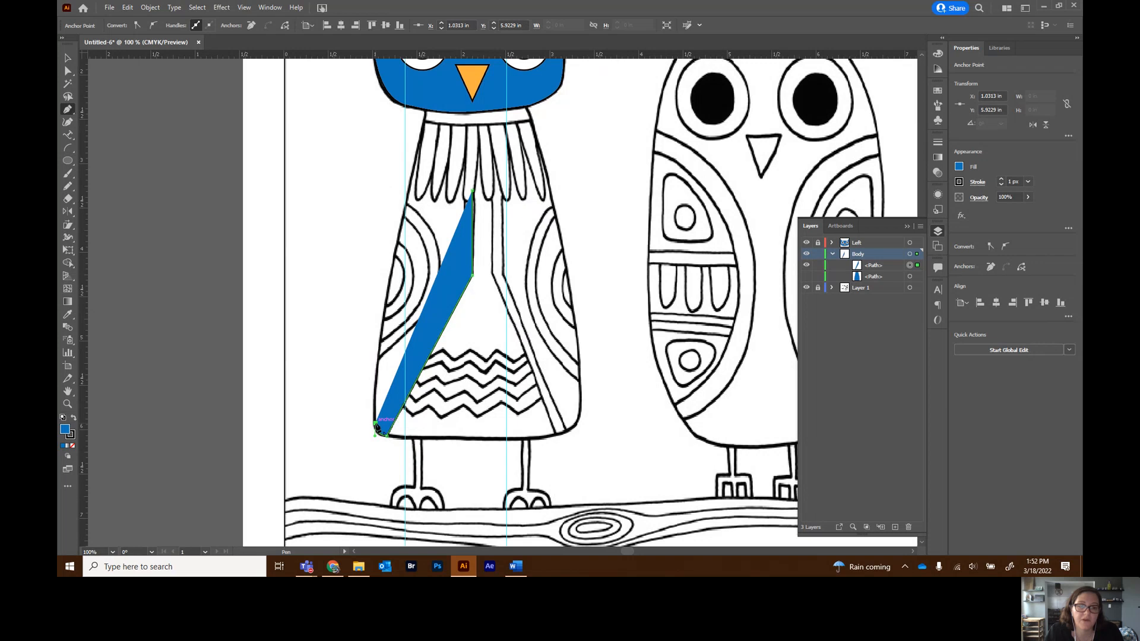
Set the stripe path's fill to None, trace back up its outer edge and close it at the starting point
left_click(959, 168)
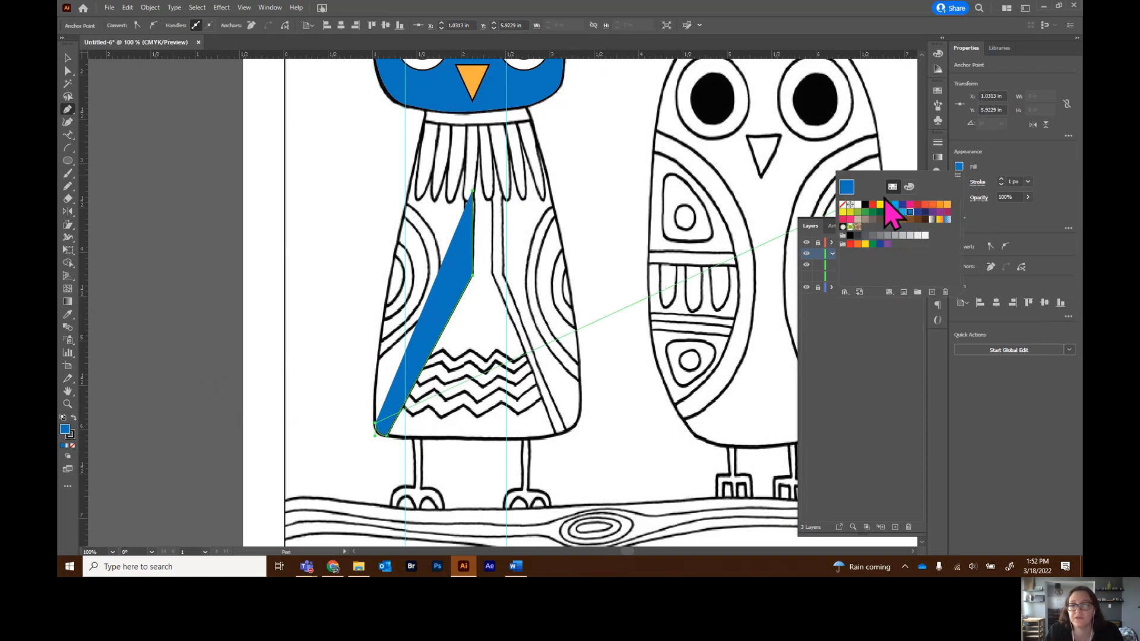
left_click(842, 204)
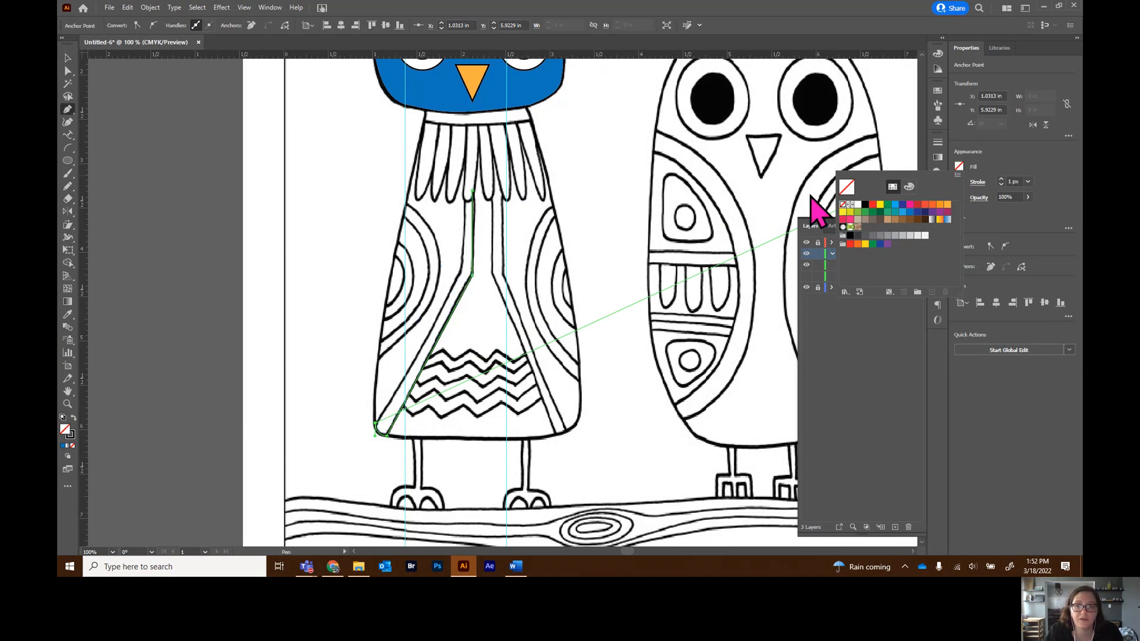
left_click(841, 18)
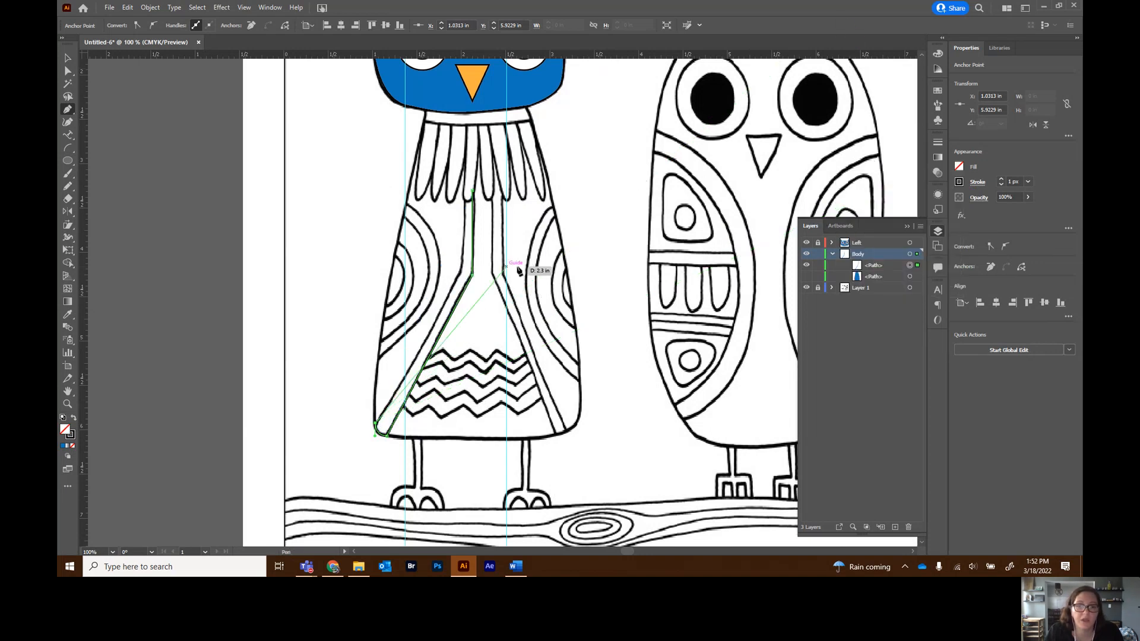
left_click(460, 273)
left_click(460, 273)
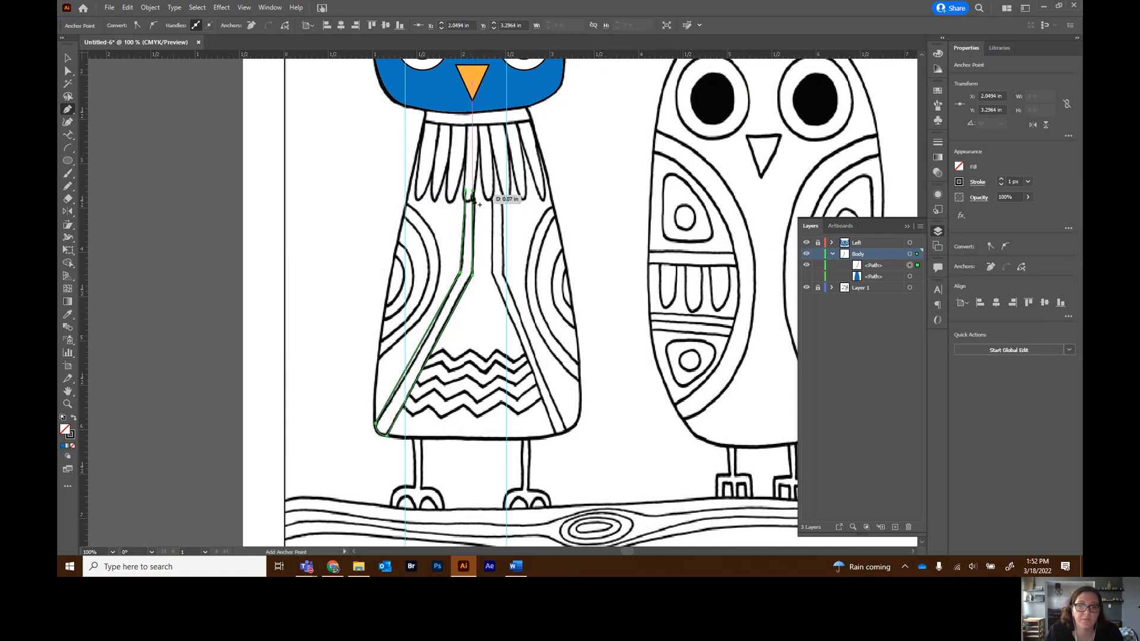
left_click(469, 193)
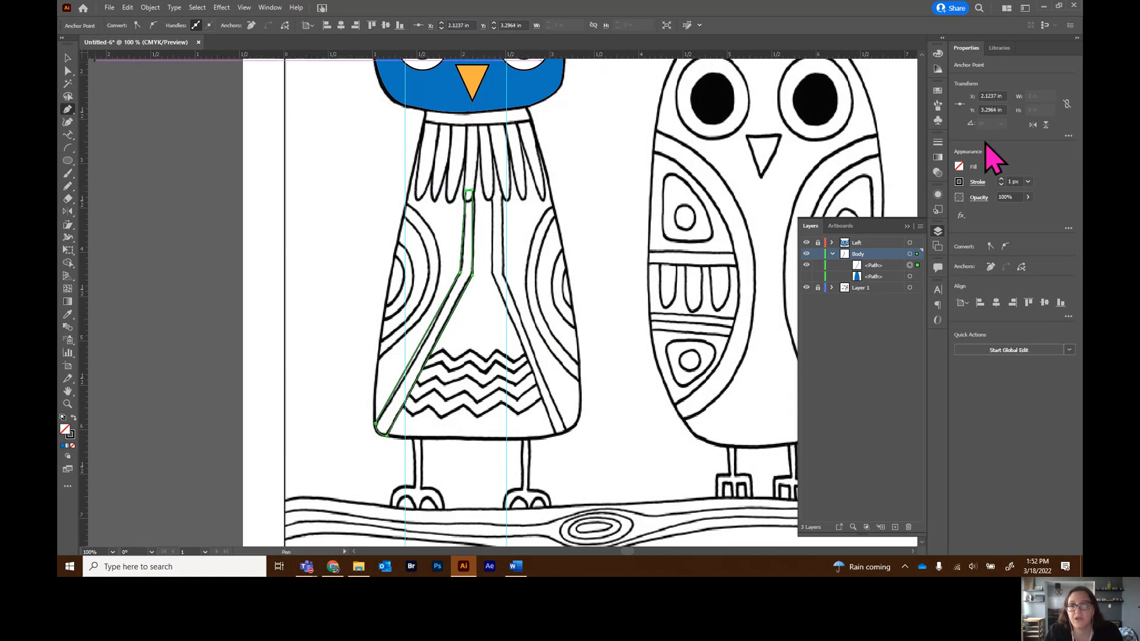
Fill the left stripe with pink and show the blue body path again behind it
left_click(960, 168)
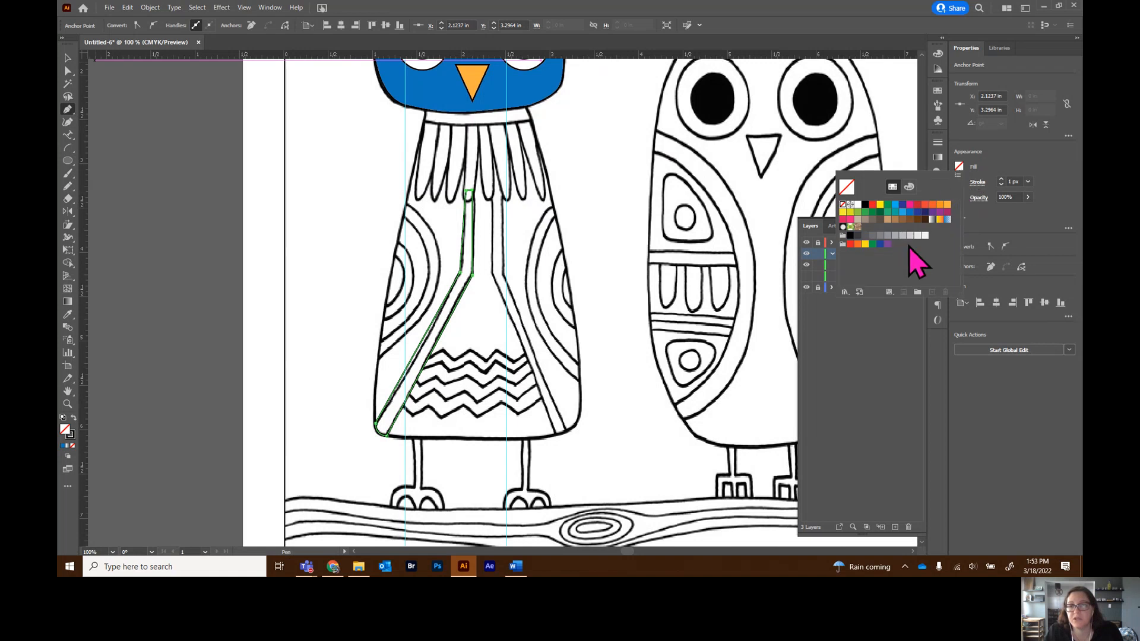
left_click(850, 220)
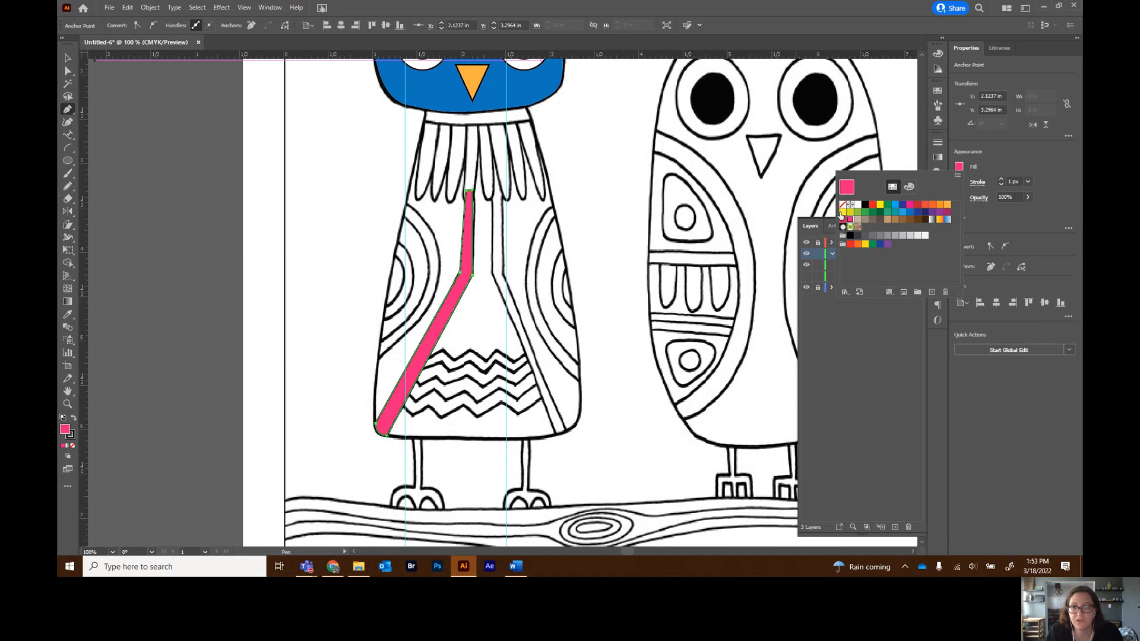
left_click(828, 343)
left_click(806, 276)
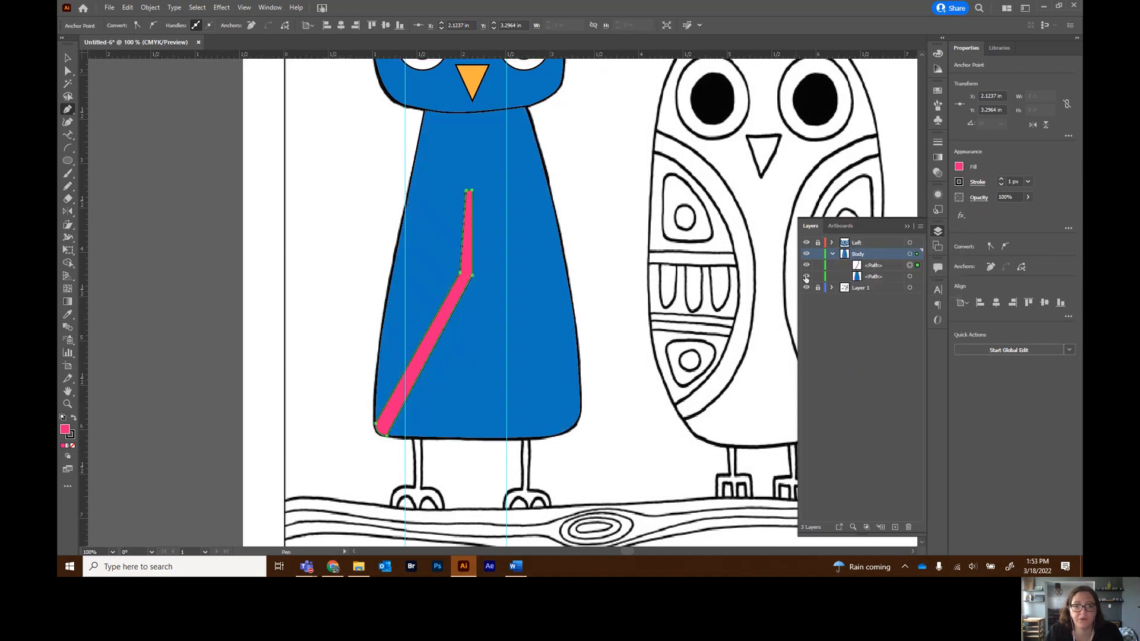
left_click(67, 58)
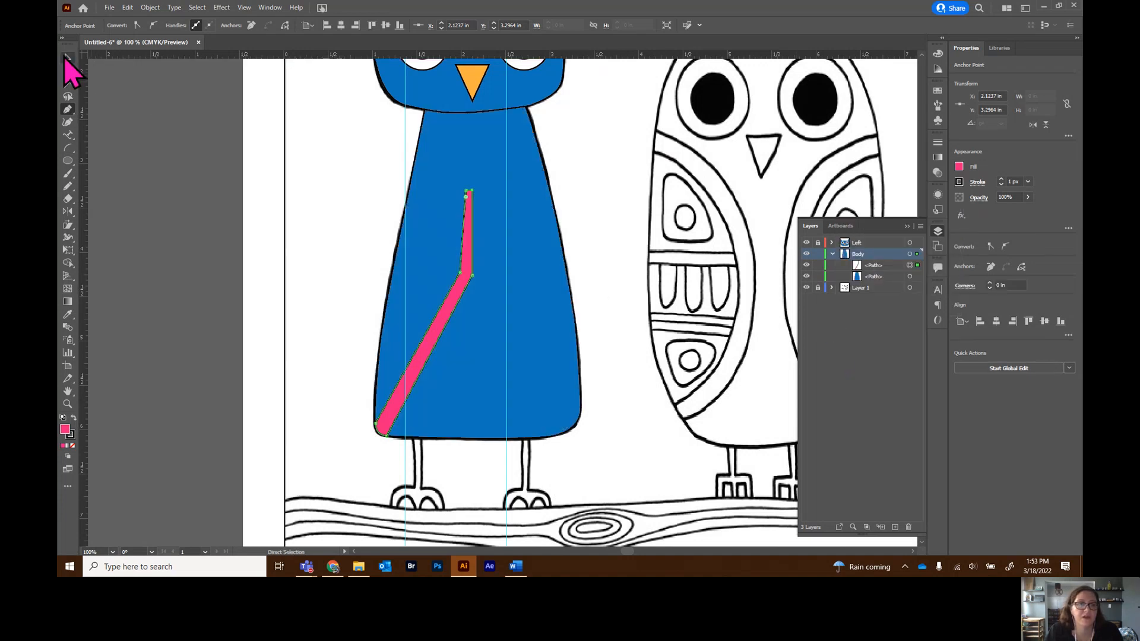
Deselect the pink stripe and hide Layer 1 to check the left owl's lower-left body corner without the source image
left_click(310, 363)
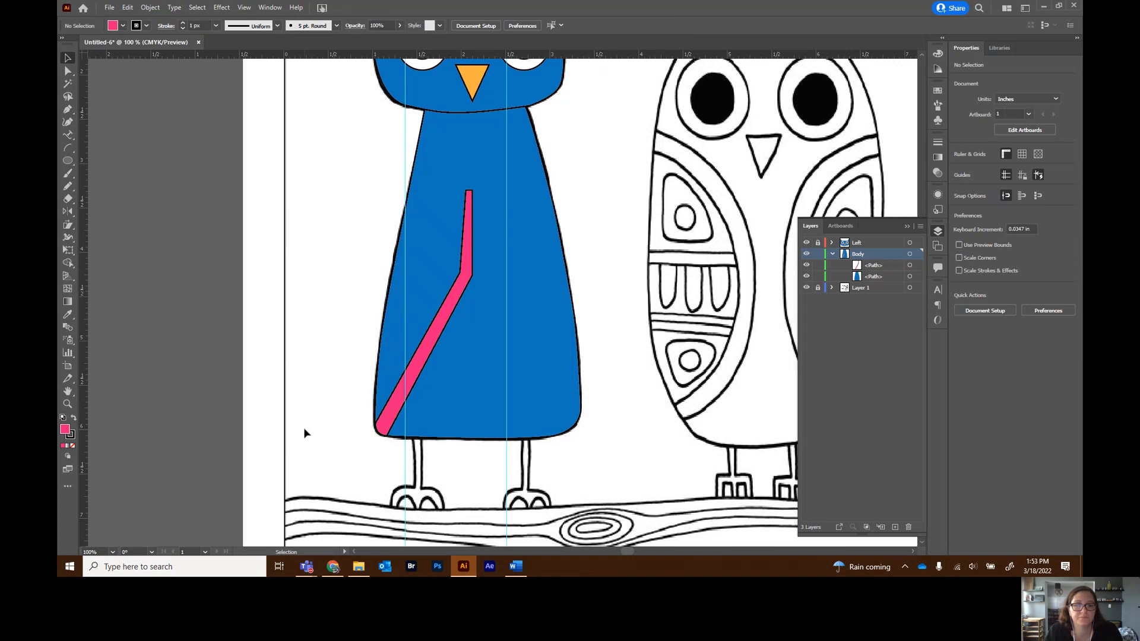
left_click(67, 406)
left_click(376, 433)
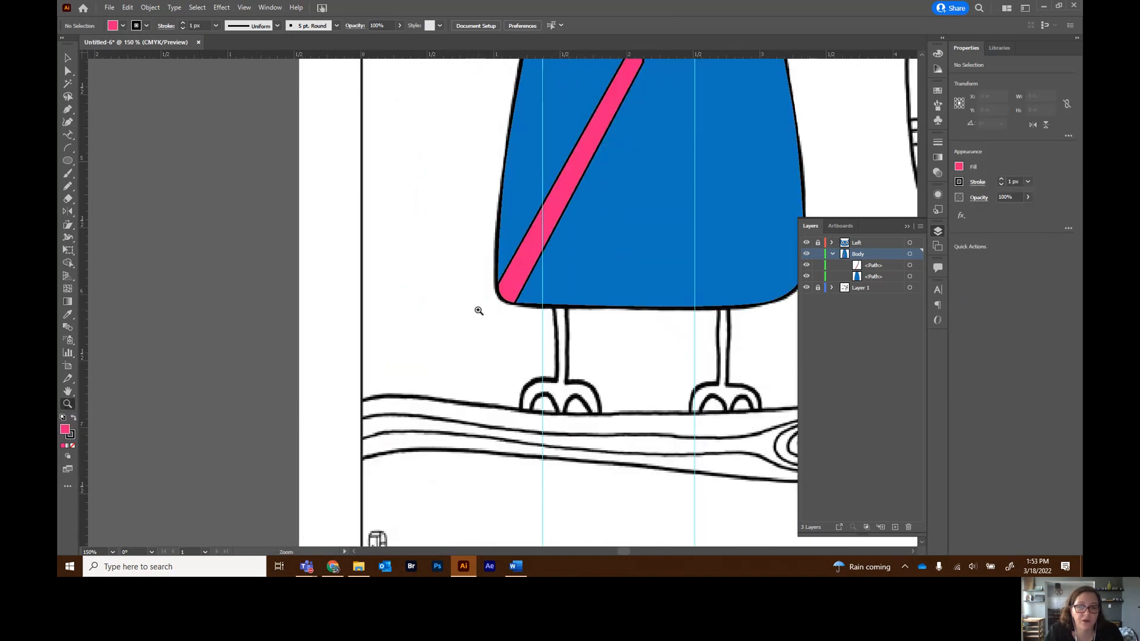
left_click(519, 300)
left_click(473, 297)
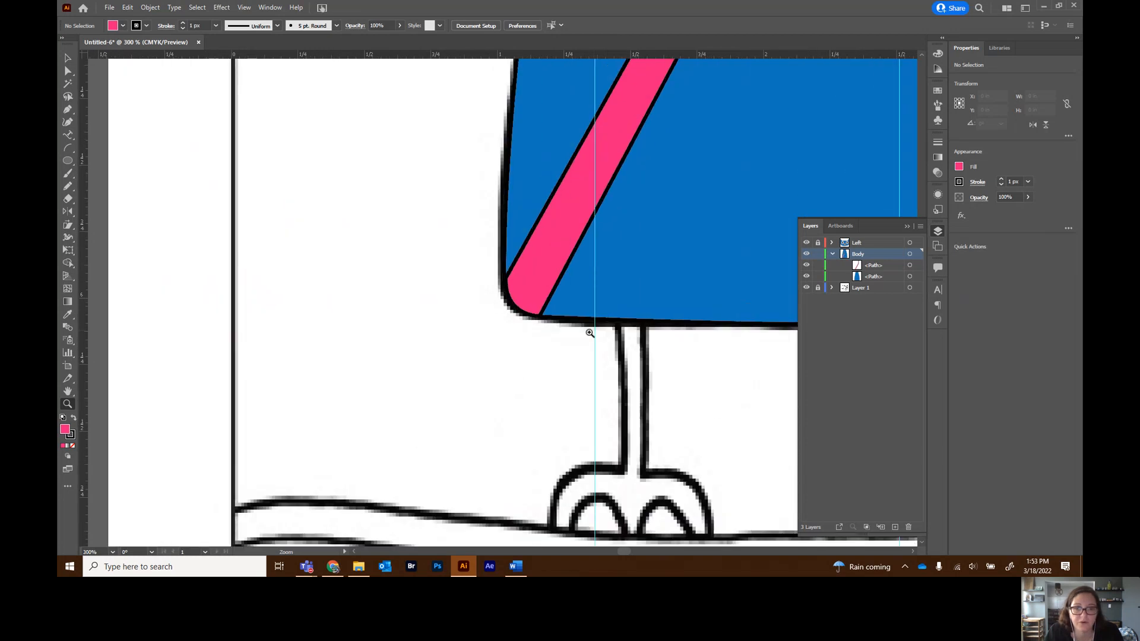
left_click(807, 288)
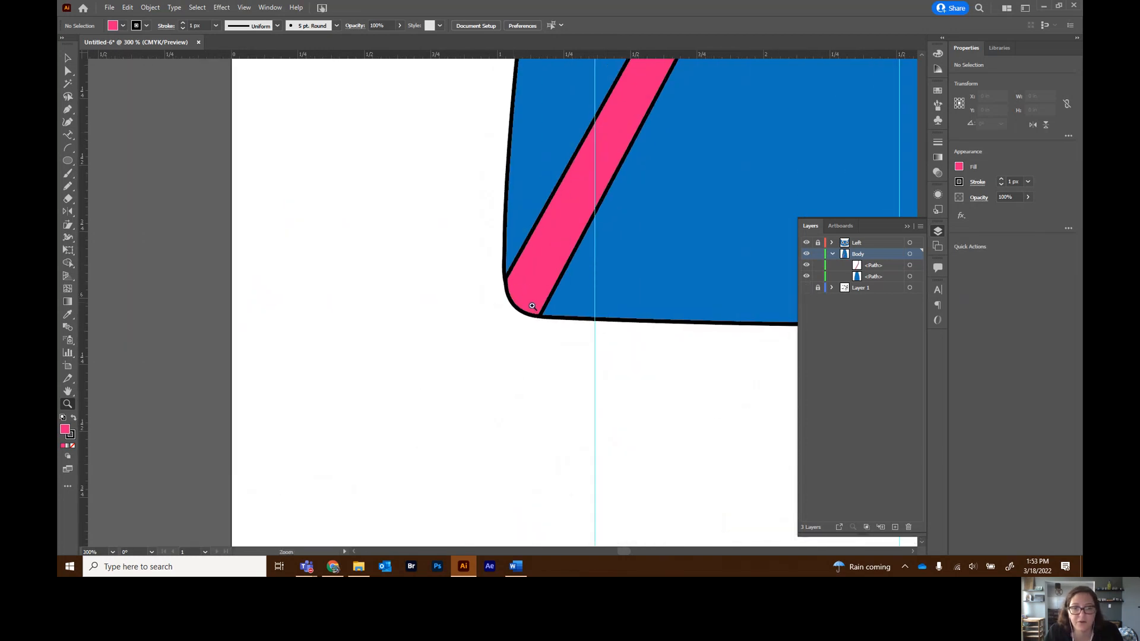
Move the pink stripe slightly inward and reposition its two bottom anchor points onto the body's rounded lower-left corner outline
left_click(67, 57)
left_click_drag(542, 263, 546, 257)
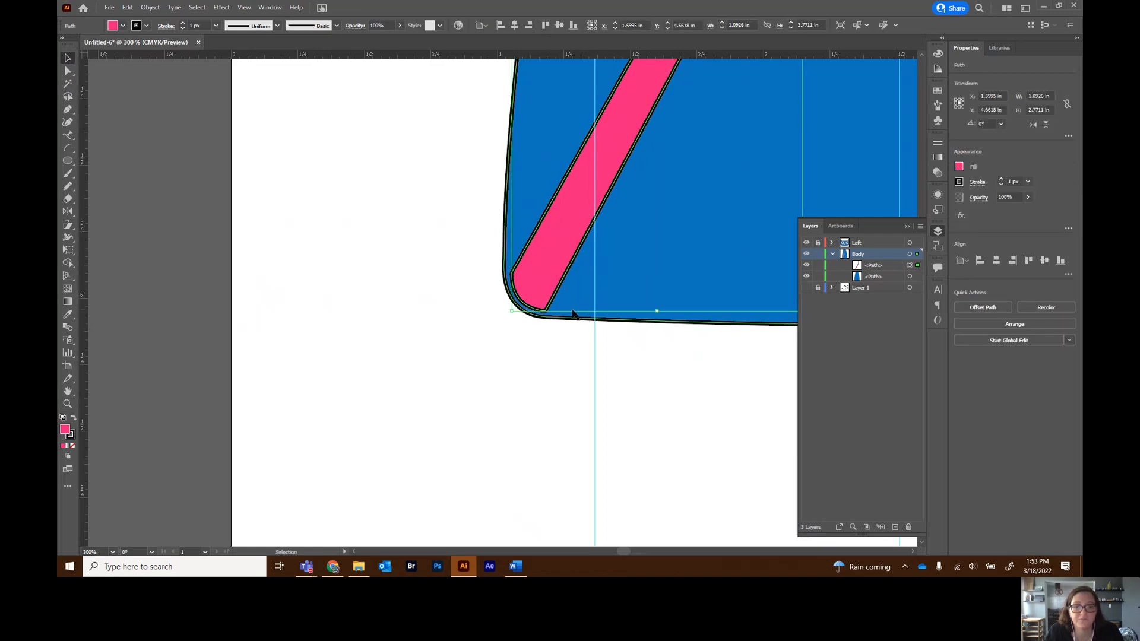
left_click(67, 71)
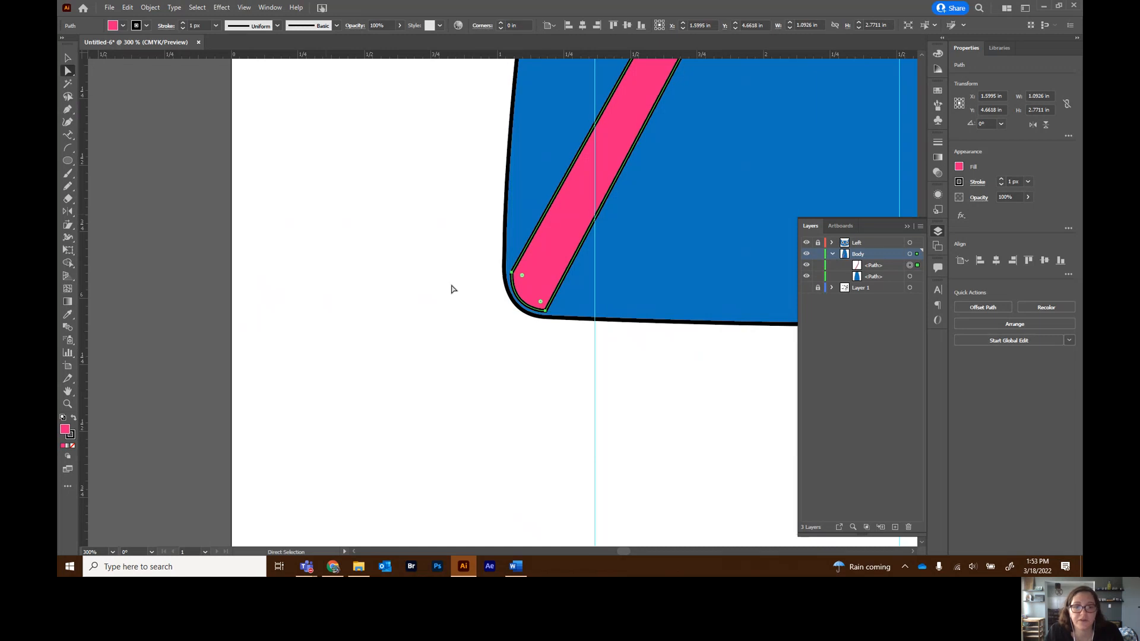
left_click_drag(545, 311, 542, 316)
key("ctrl+z")
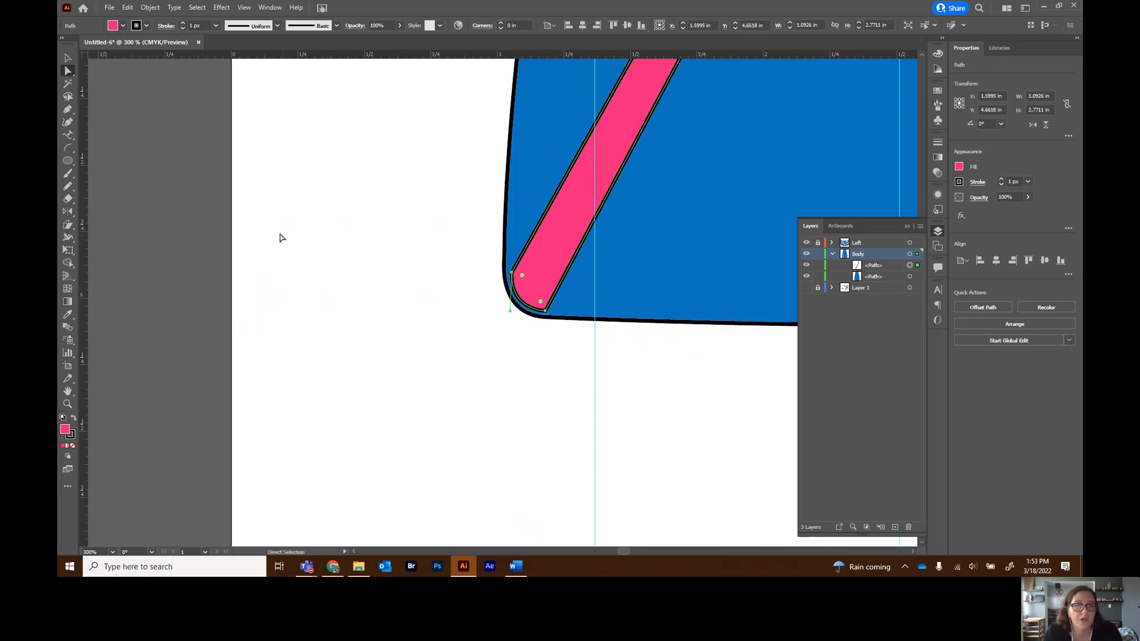
left_click(546, 313)
left_click_drag(548, 318, 543, 321)
left_click_drag(512, 272, 508, 313)
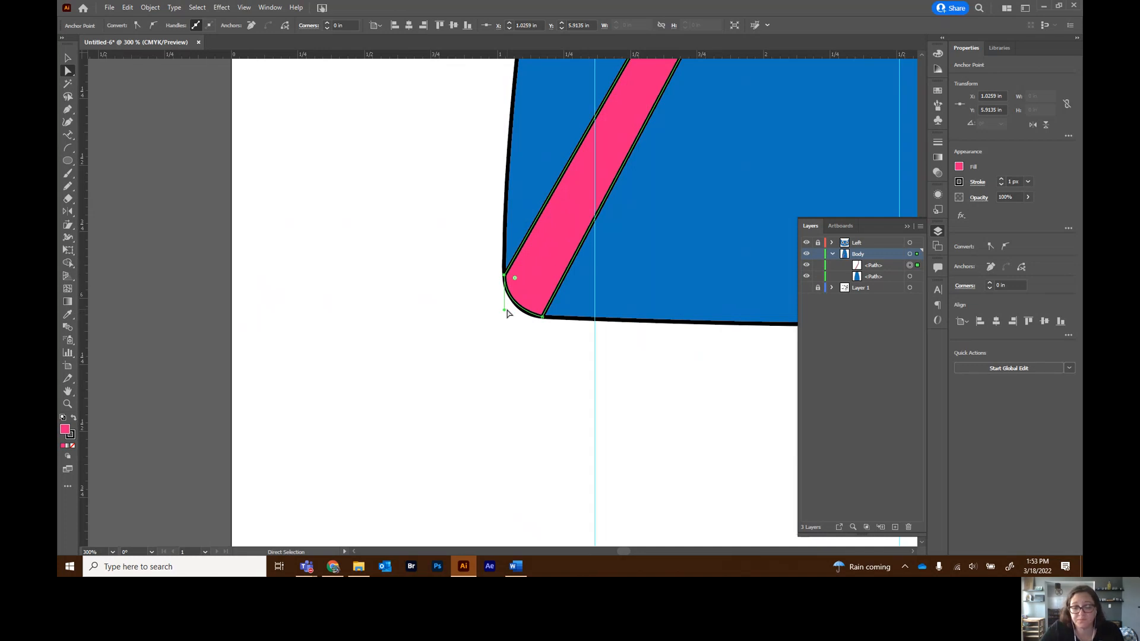
key("ctrl+0")
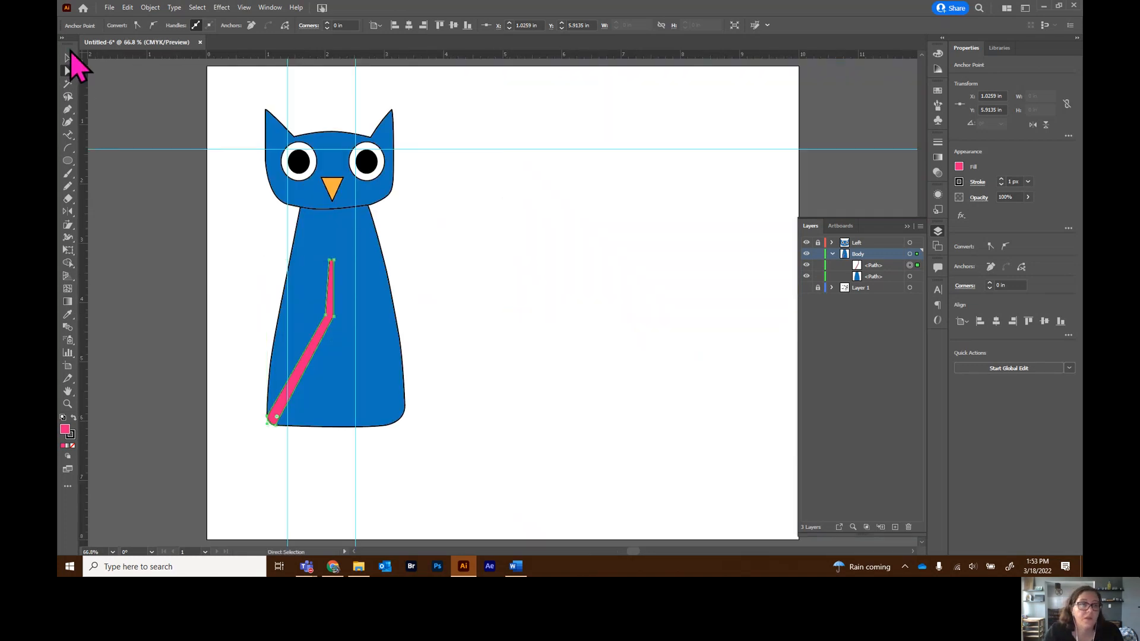
left_click(68, 58)
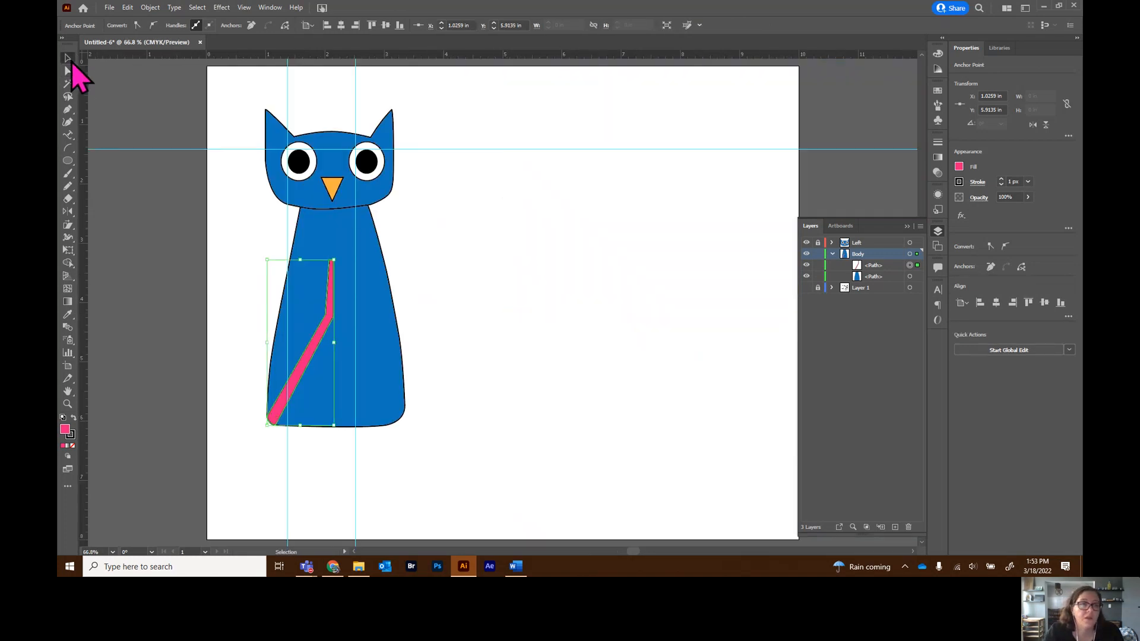
Show Layer 1 and hide both paths in the Body layer to view the sketch details under the left owl's body
left_click(806, 287)
left_click(807, 276)
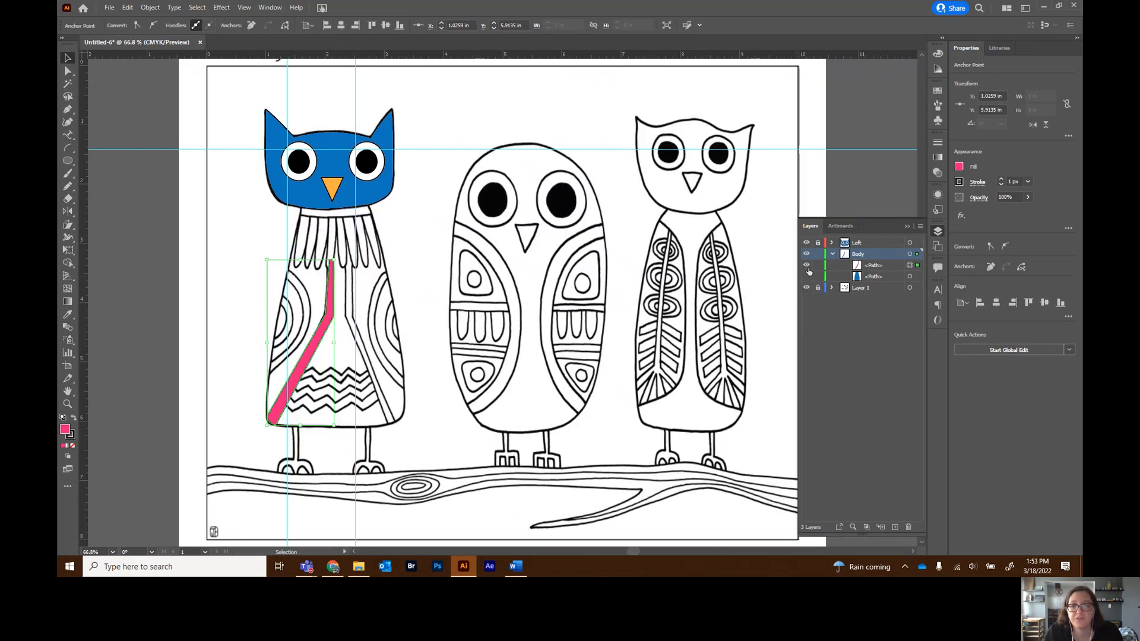
left_click(806, 265)
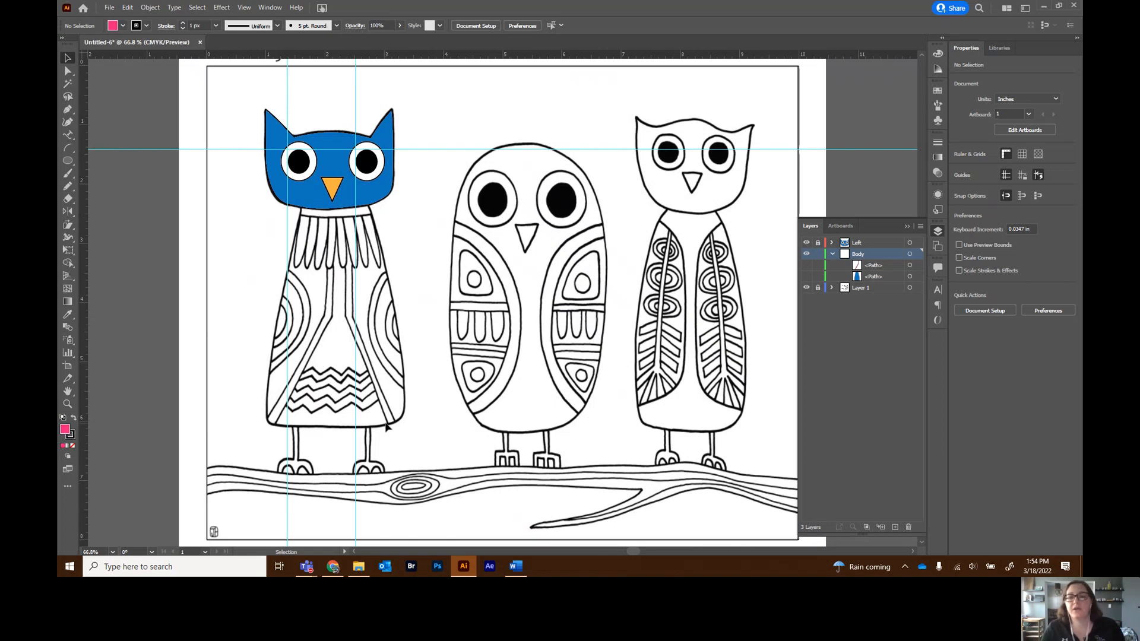
Show both Body layer paths again and hide Layer 1 to view the traced owl alone
left_click_drag(806, 265, 807, 284)
left_click(807, 288)
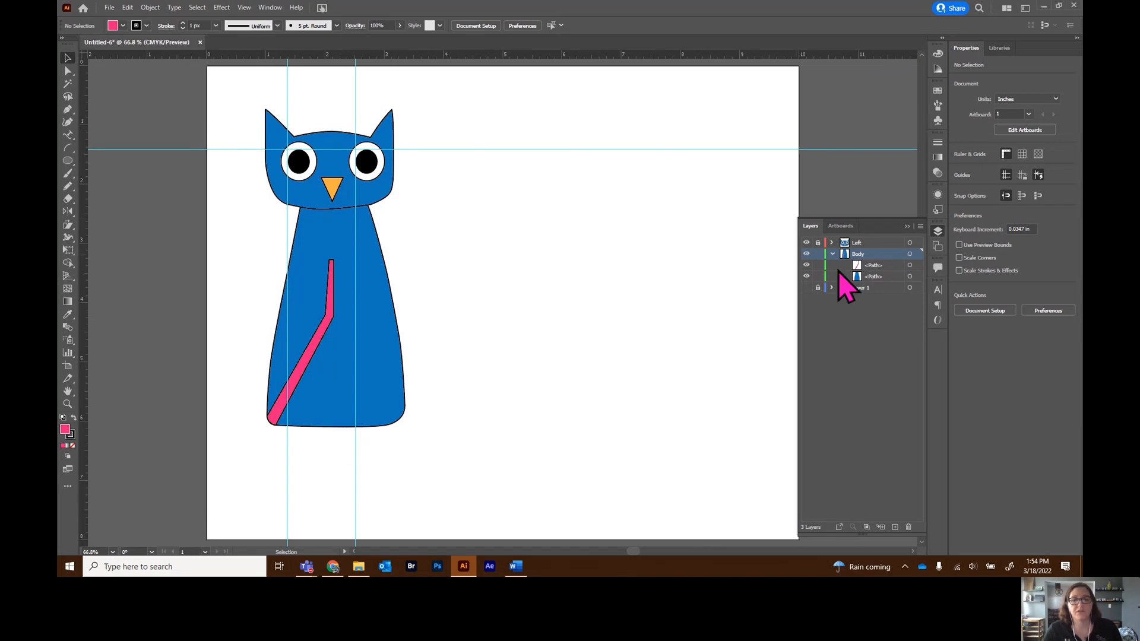
left_click(806, 288)
left_click(806, 288)
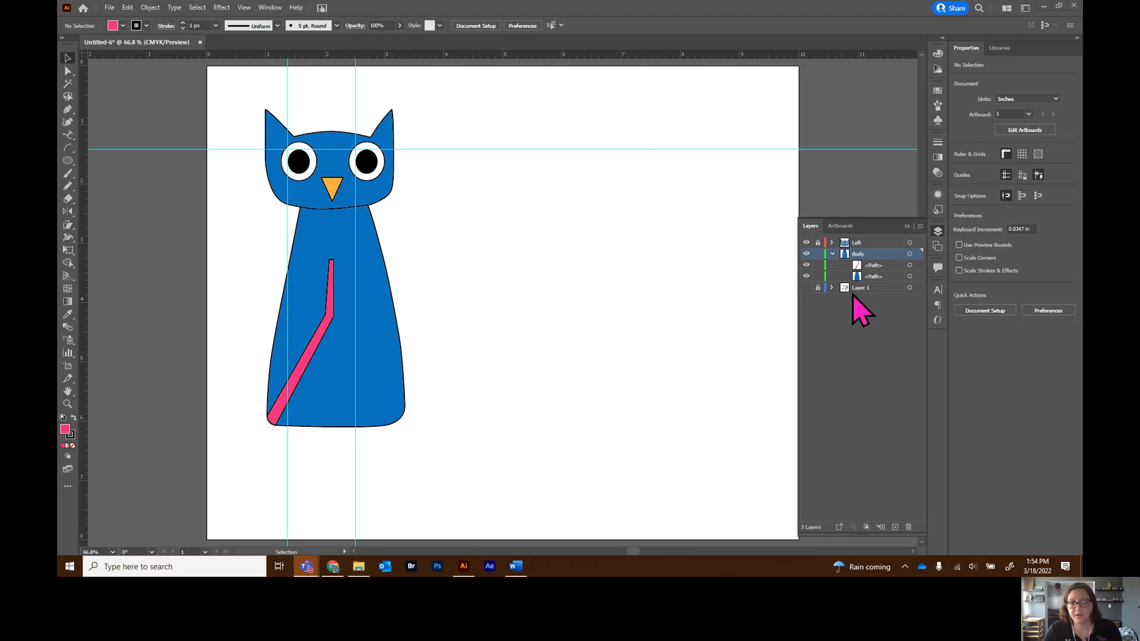
Select and unlock Layer 1, show it to compare the tracing with the source image, and hide it again
left_click(872, 289)
left_click(817, 289)
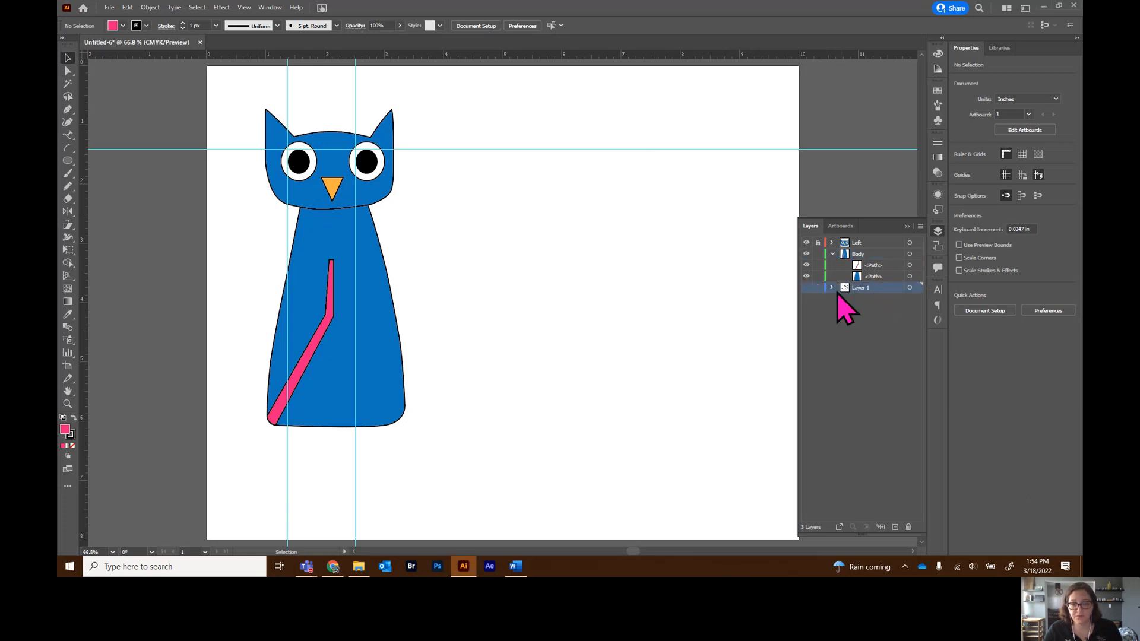
left_click_drag(837, 293, 873, 308)
left_click_drag(898, 507, 908, 527)
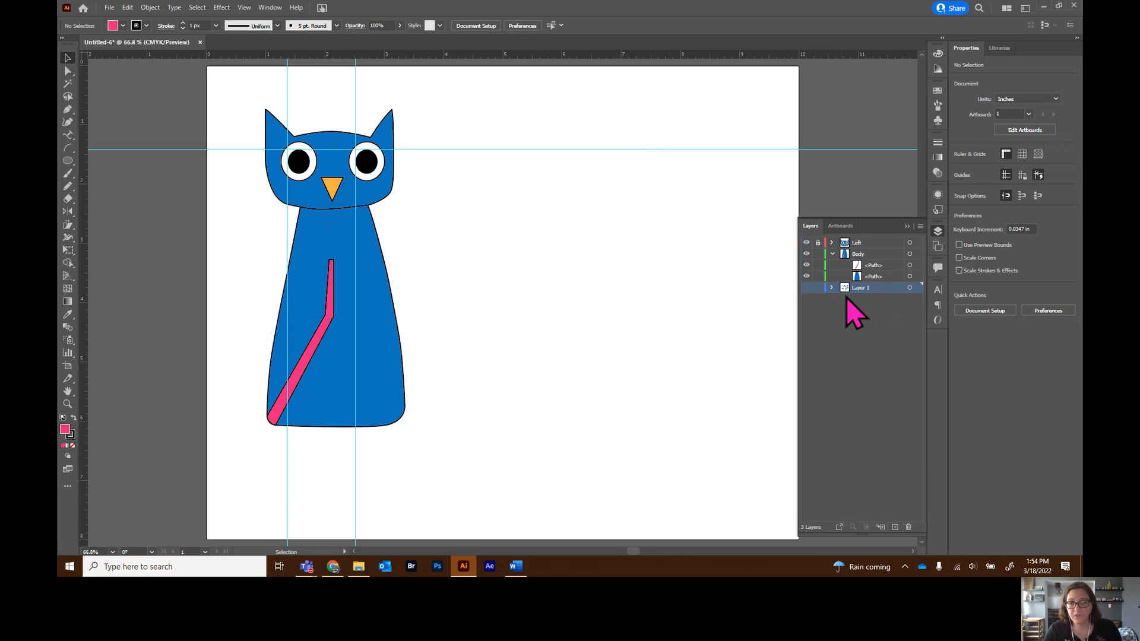
left_click(807, 288)
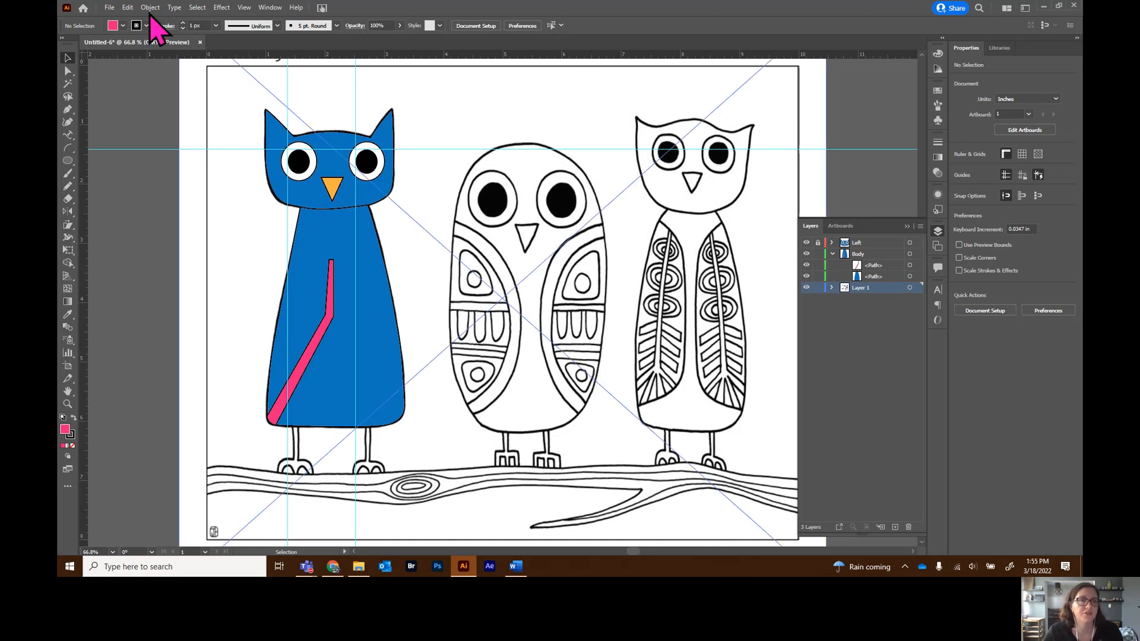
left_click(806, 288)
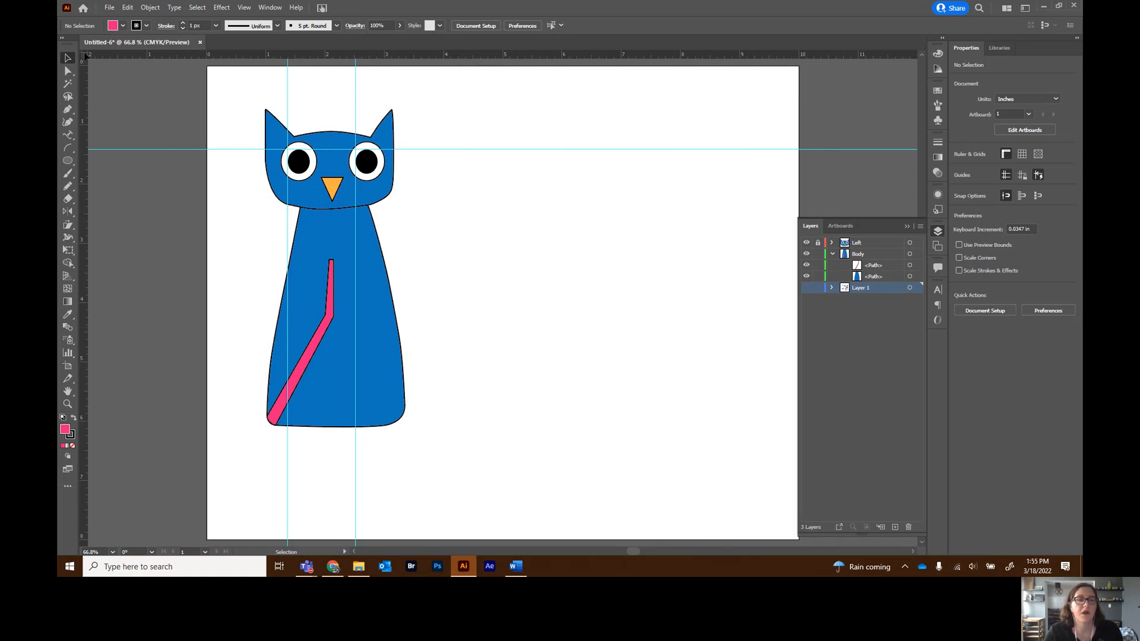
left_click(109, 8)
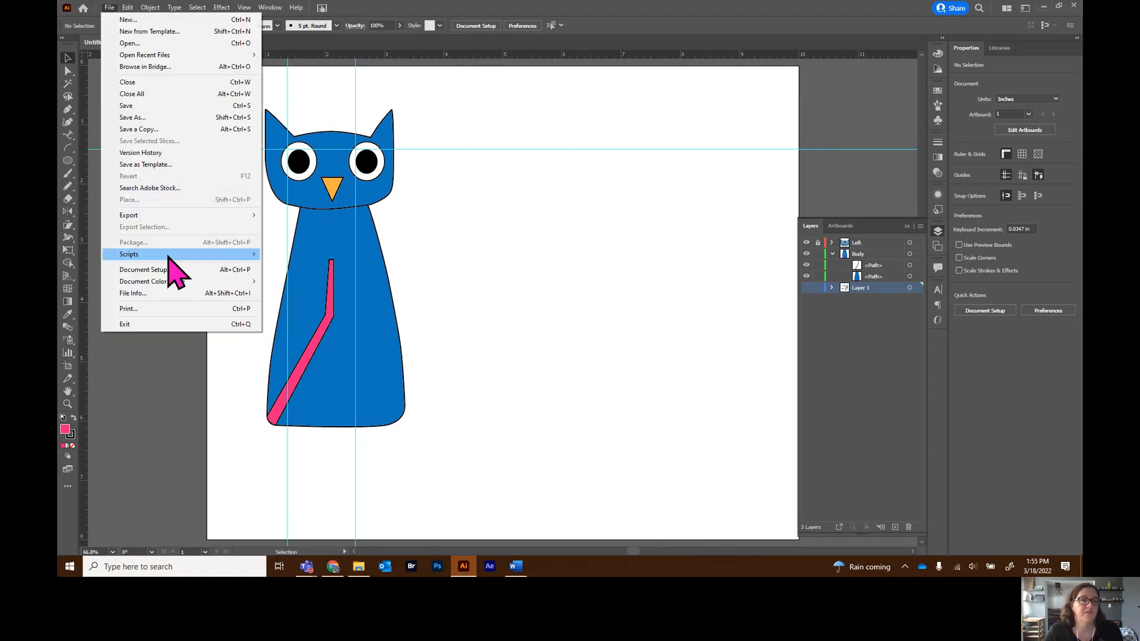
left_click(152, 117)
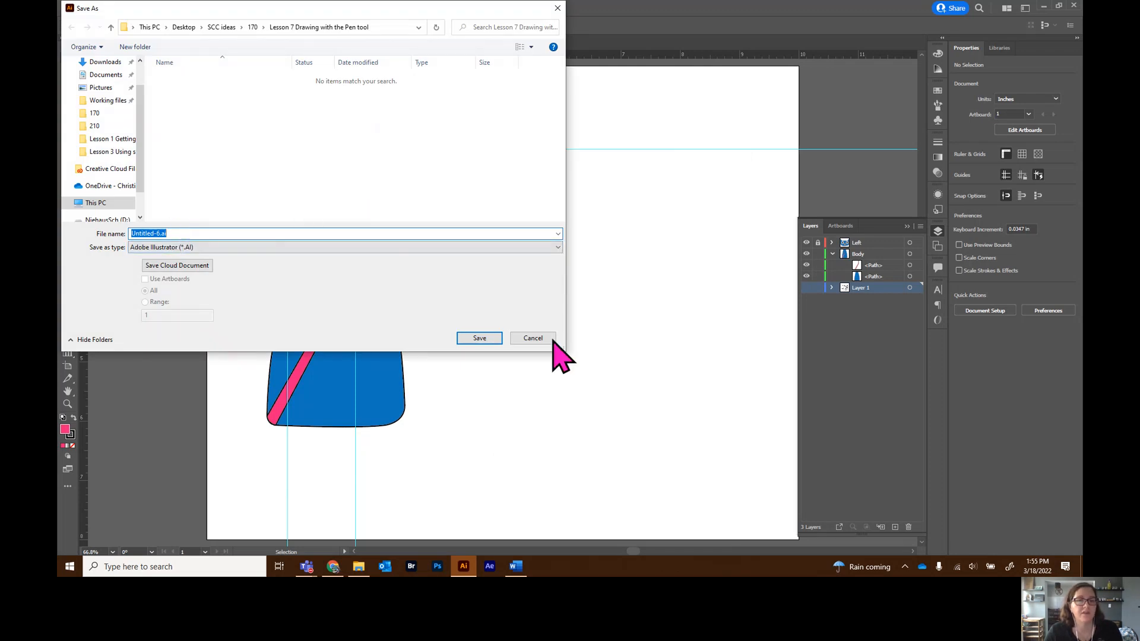
left_click(523, 339)
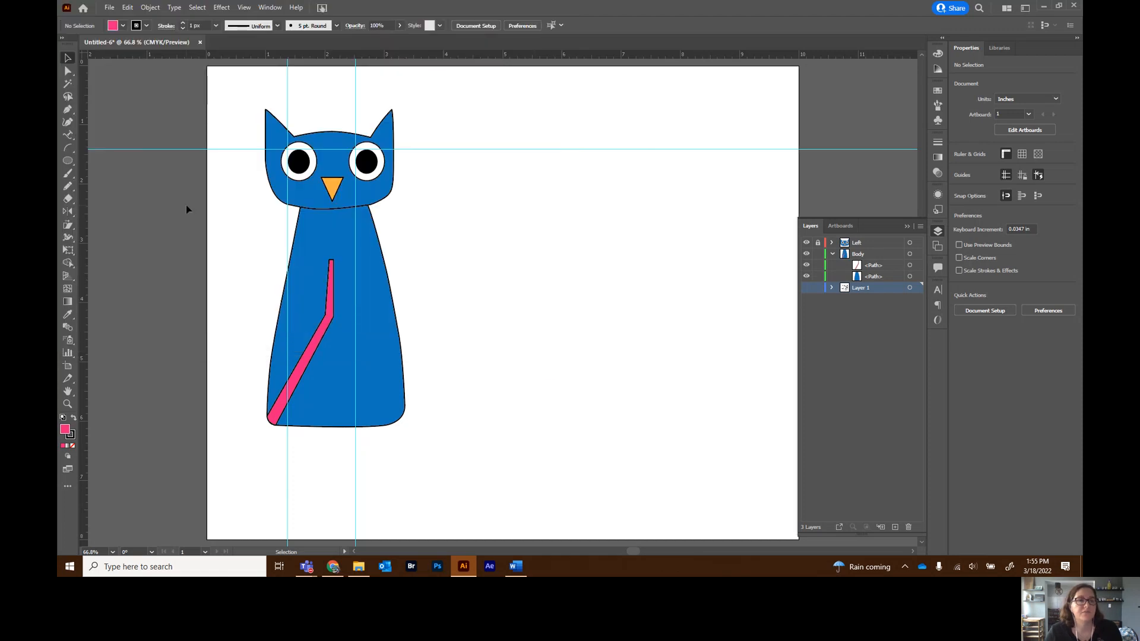